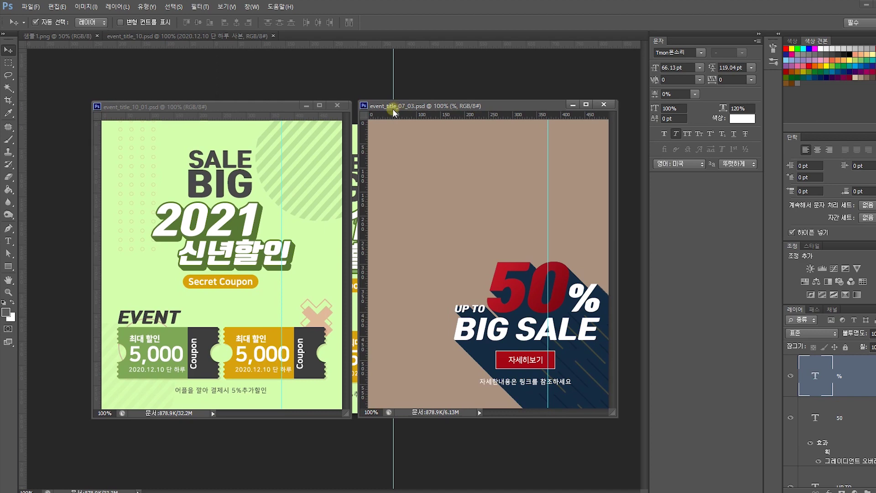
Step: Create a new 600 × 600 pixel document at 72 pixels/inch in grayscale mode with a white background
click(277, 159)
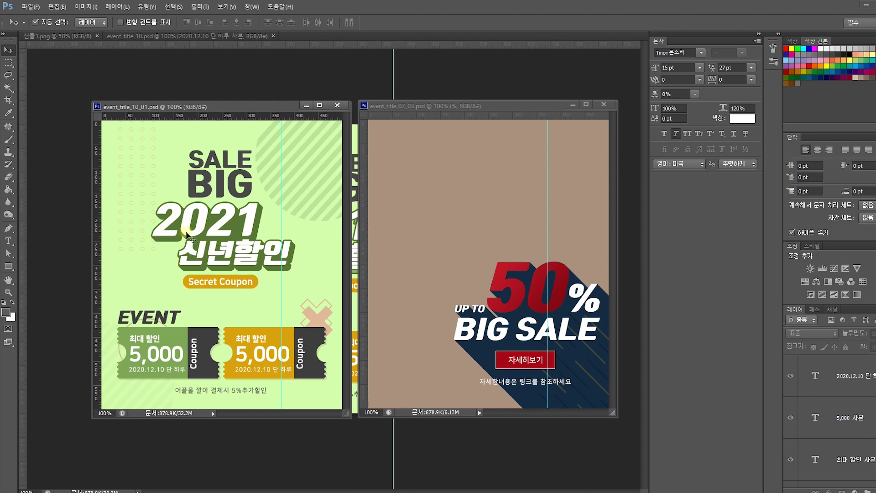
click(31, 7)
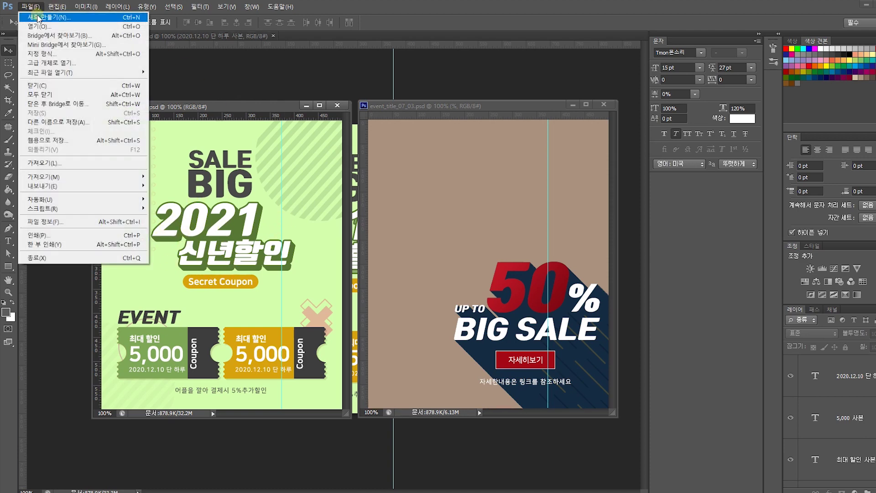
click(39, 18)
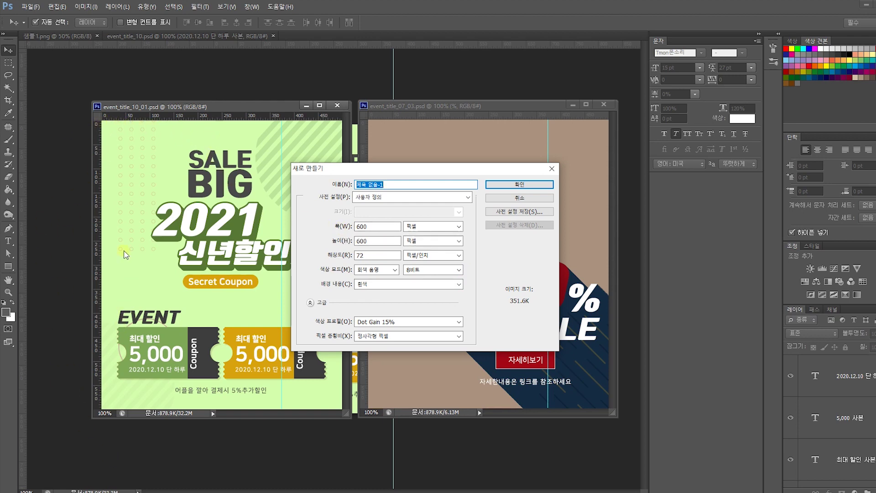
click(391, 227)
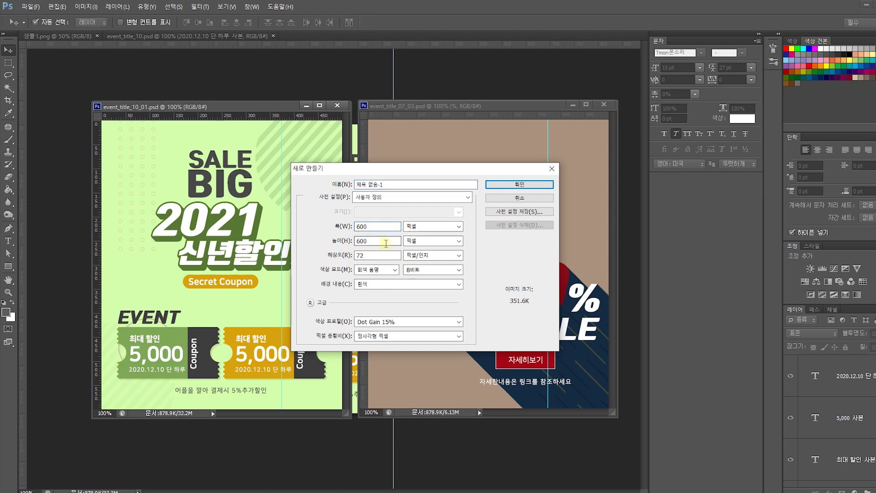
click(508, 186)
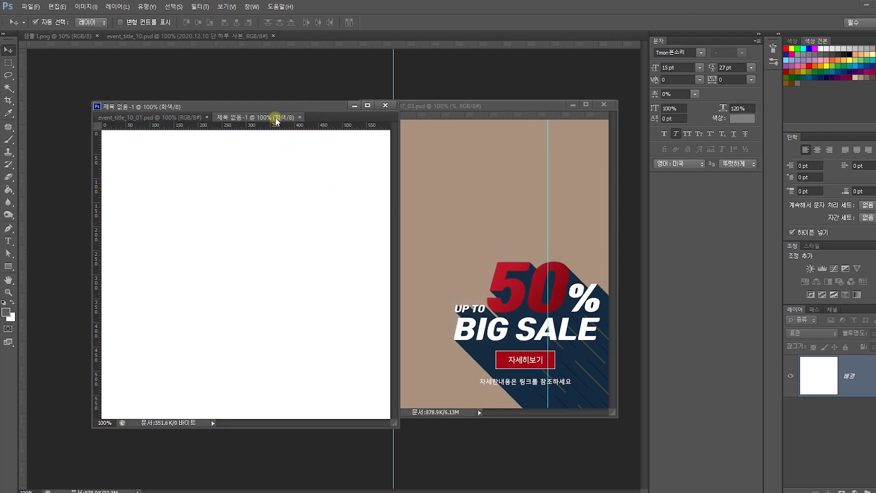
Step: Separate the new document into its own floating window and arrange it beside the event_title_10_01.psd sample
drag(275, 120, 348, 164)
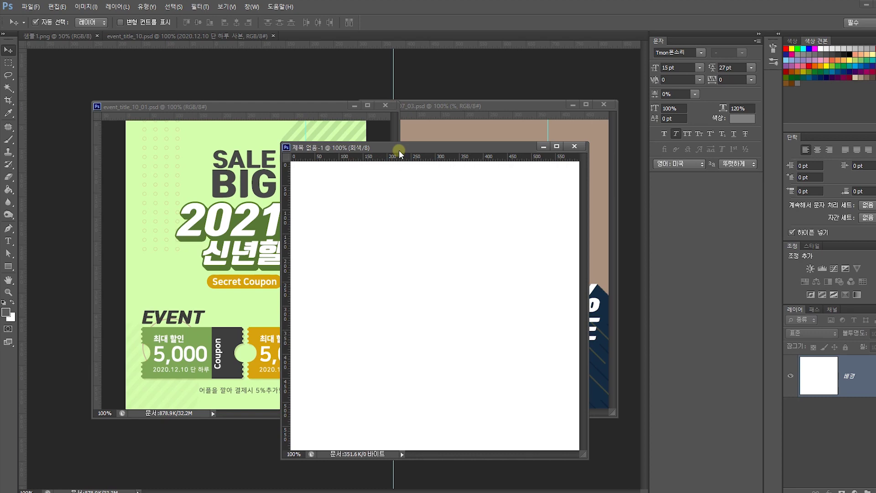
mouse_move(415, 146)
mouse_down()
mouse_move(458, 157)
mouse_move(418, 149)
mouse_up()
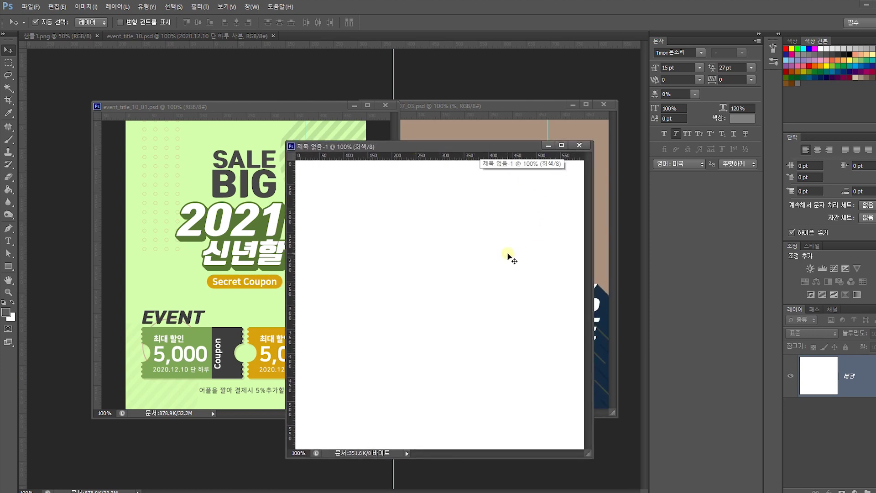
drag(456, 147, 531, 138)
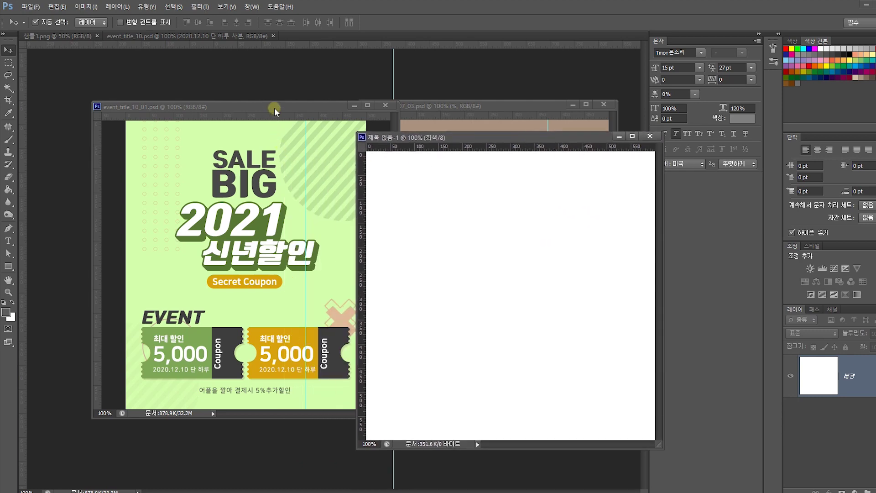
drag(275, 108, 232, 105)
drag(396, 138, 374, 138)
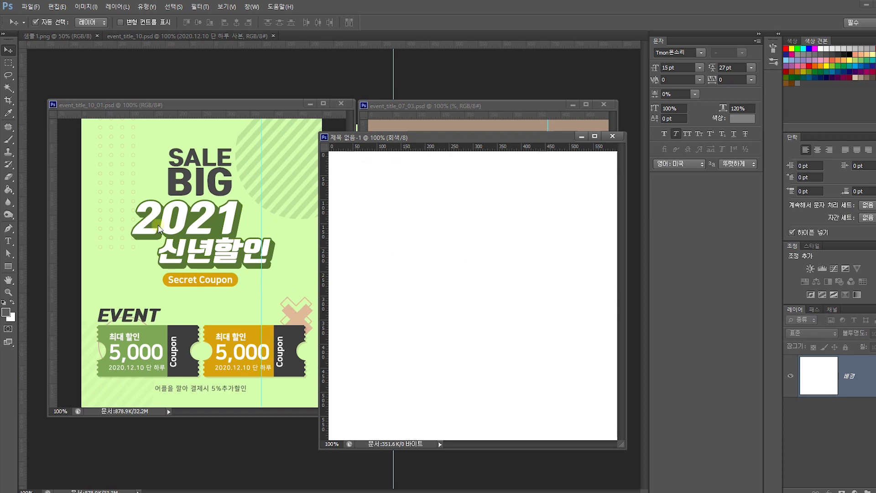
Step: Add the text "2021" to the blank canvas and enlarge it to about 112 pt
click(9, 242)
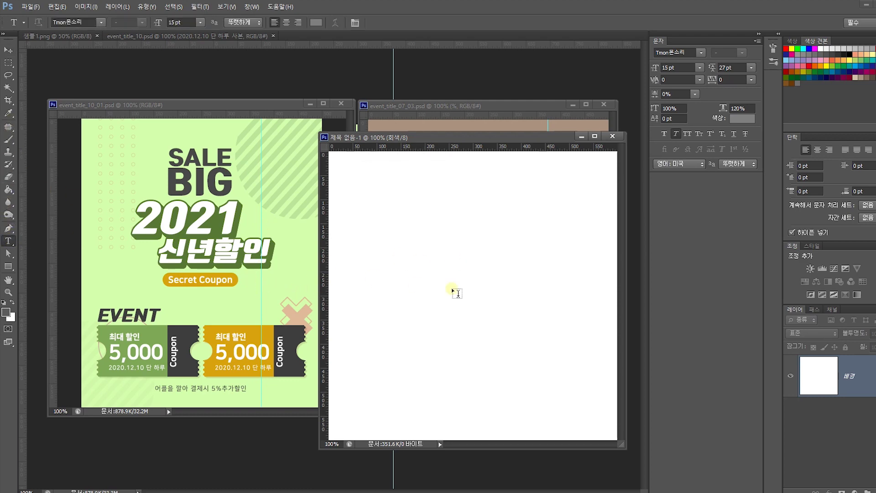
click(390, 272)
text(2020)
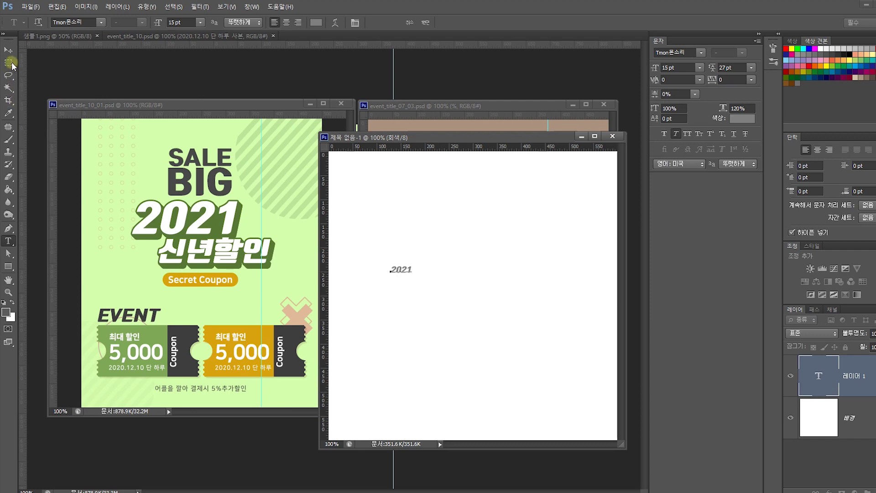
click(8, 49)
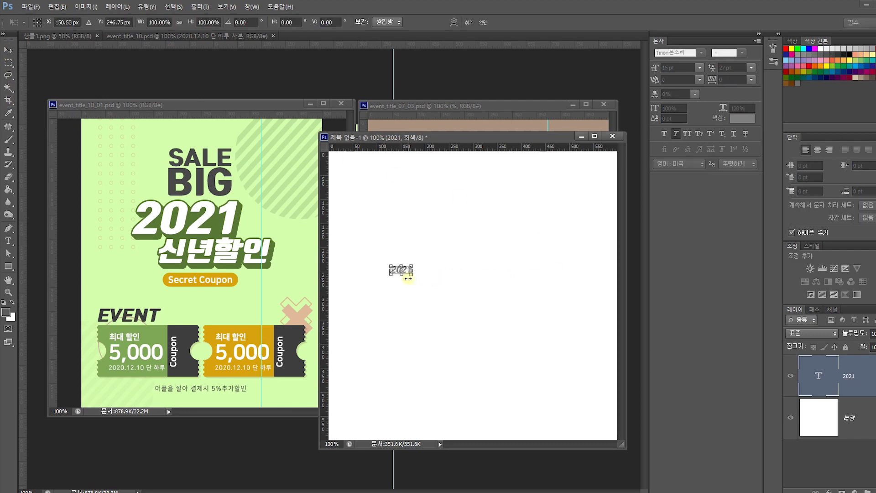
drag(412, 273, 541, 345)
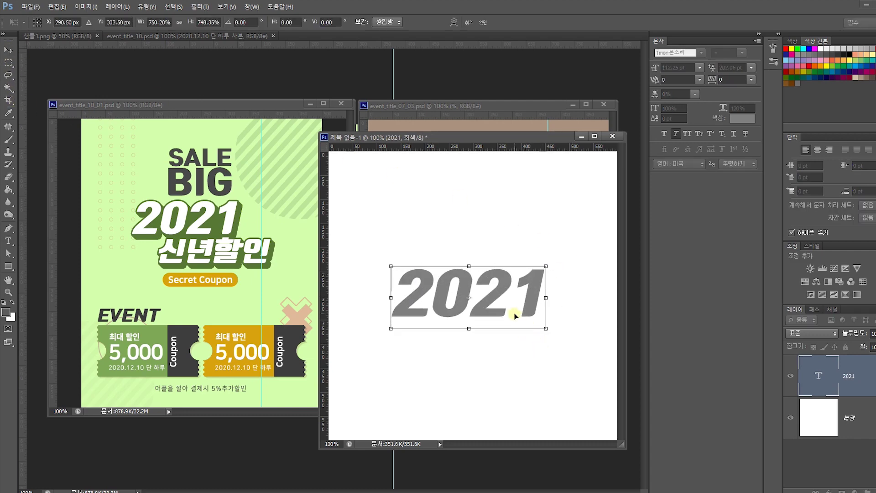
drag(515, 314, 509, 286)
key(Return)
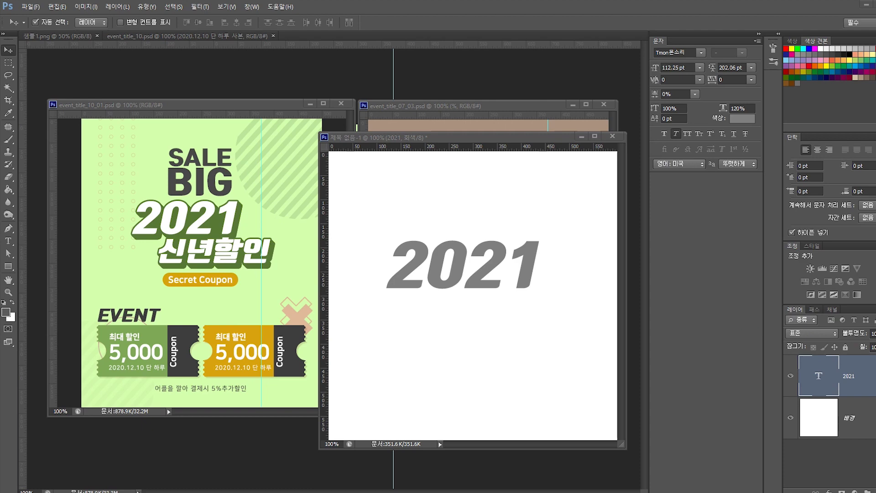
Step: Duplicate the "2021" text directly below the original and change the copy's wording to "신년할인"
click(463, 257)
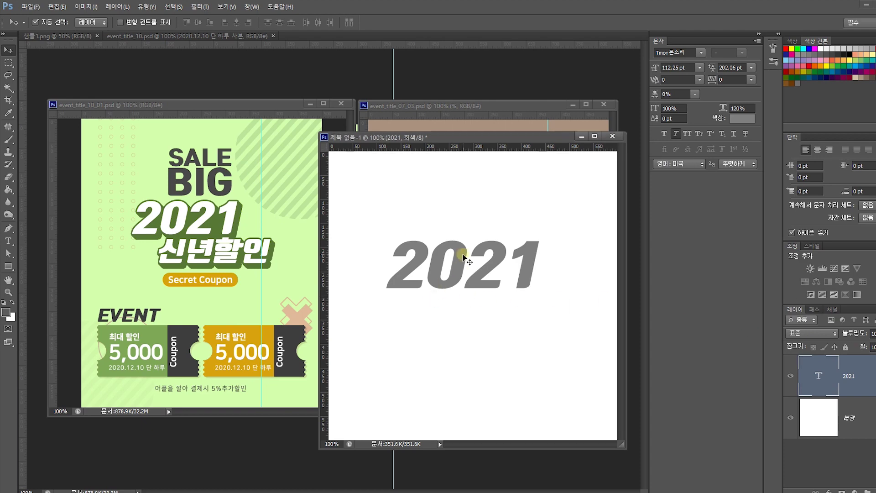
drag(463, 257, 459, 310)
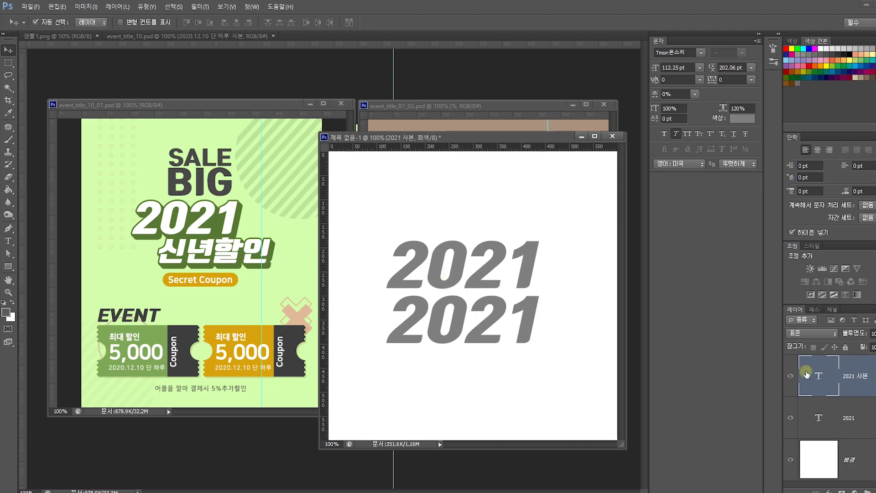
double_click(834, 379)
text(tlsu)
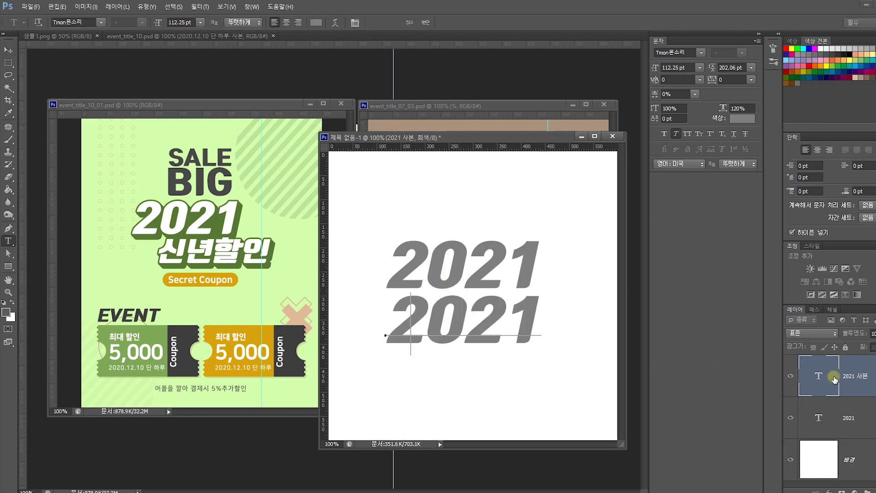
key(BackSpace)
key(BackSpace)
key(BackSpace)
key(BackSpace)
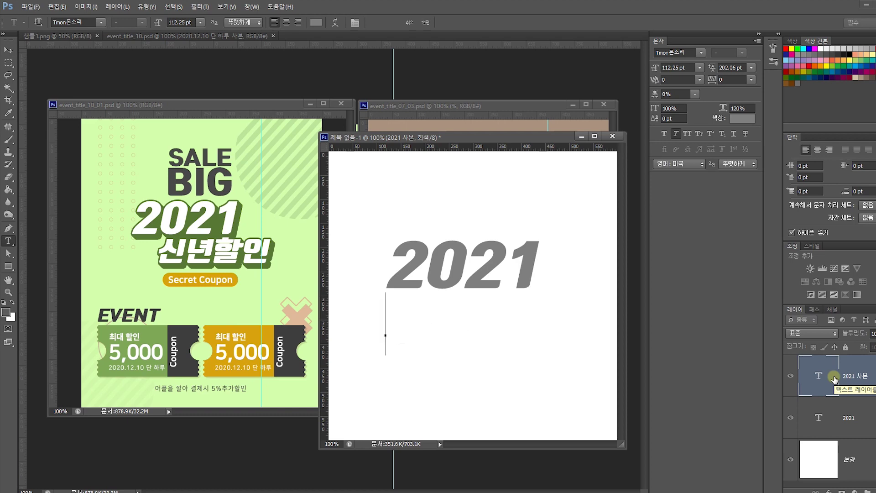
text(신녀ㄴ할인)
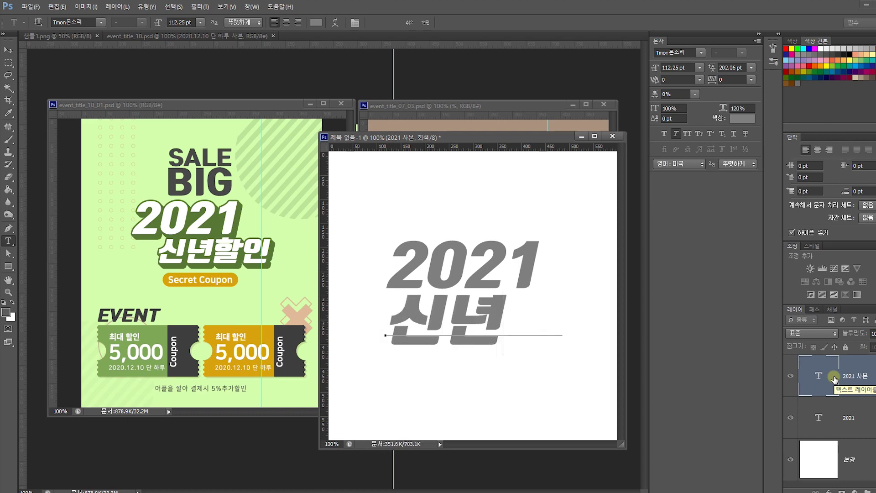
double_click(834, 379)
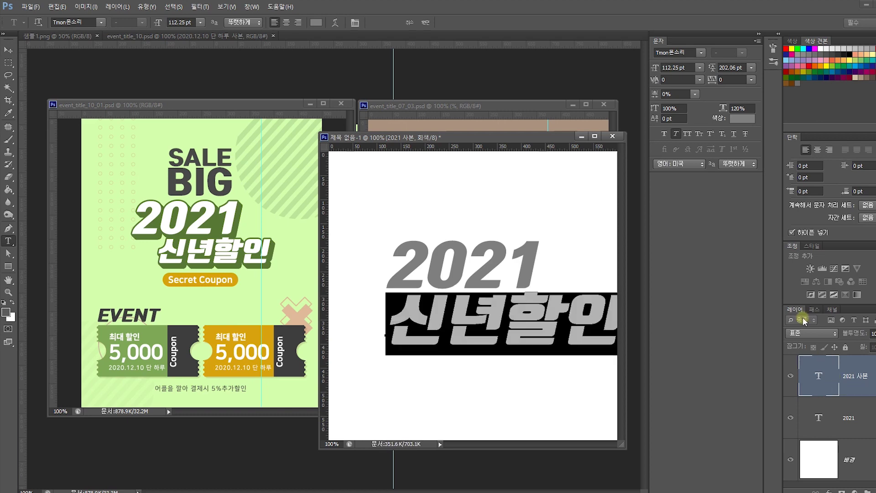
key(ctrl+Return)
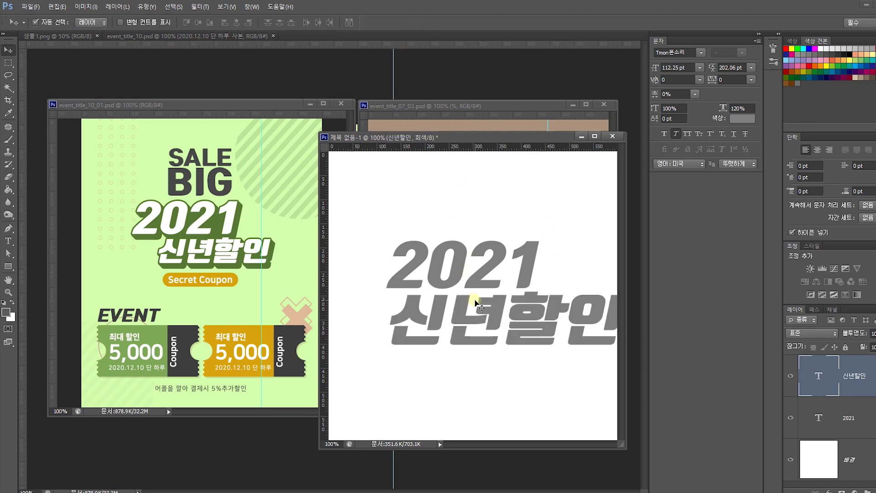
Step: Reposition the "2021" and "신년할인" lines close together and scale "신년할인" down to about 77 pt
drag(460, 313, 441, 319)
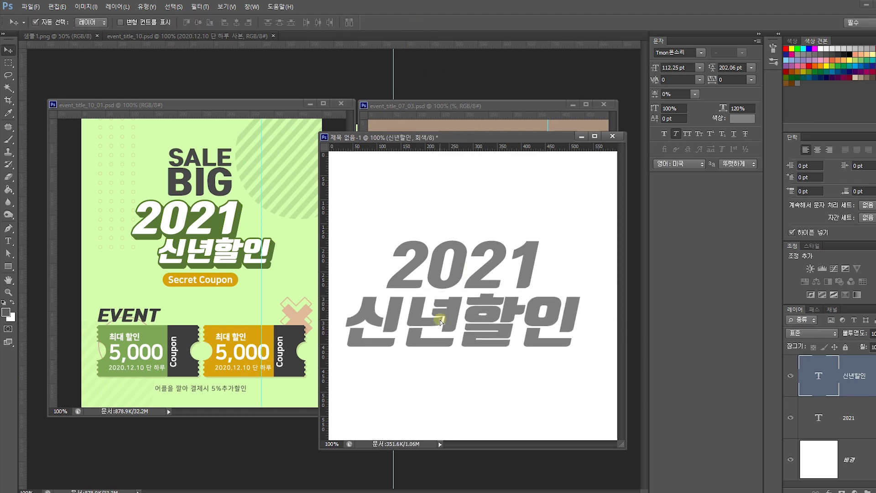
mouse_move(473, 266)
mouse_down()
mouse_move(481, 211)
mouse_move(473, 250)
mouse_up()
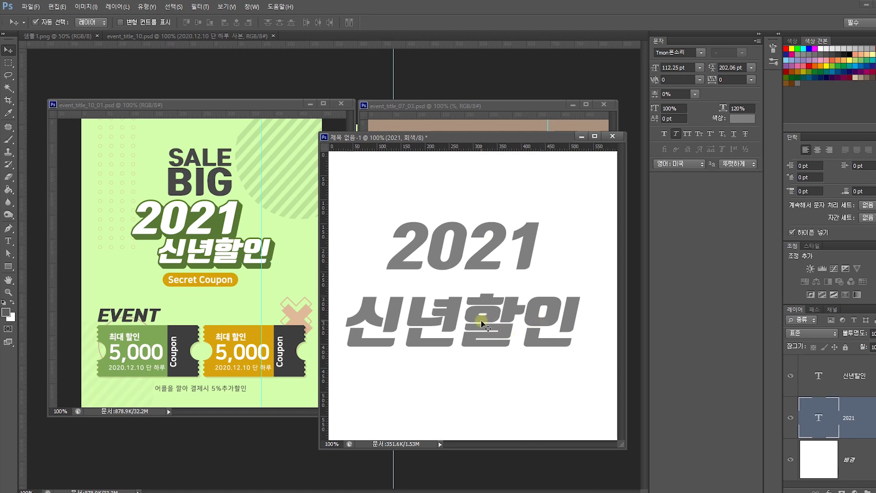
drag(484, 324, 509, 304)
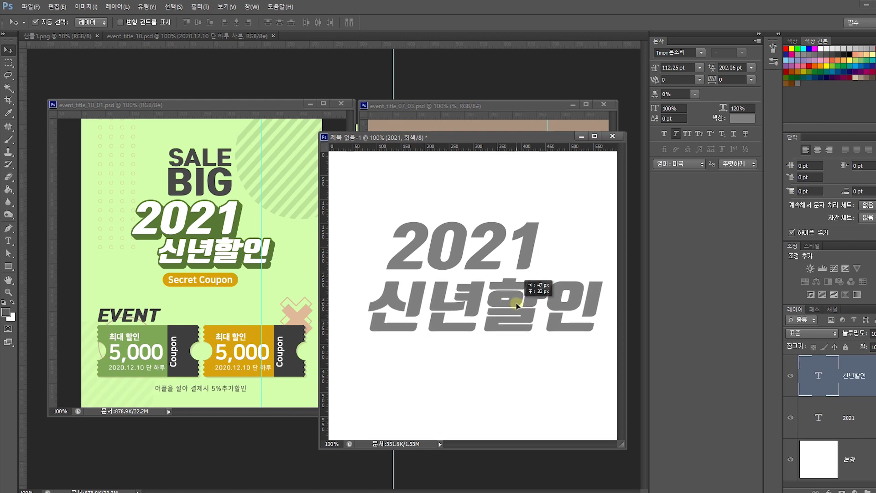
key(ctrl+t)
drag(606, 336, 508, 319)
key(Return)
Step: Duplicate "신년할인" lower on the canvas and insert "2021" as a separate first line in the copy
click(495, 309)
double_click(496, 340)
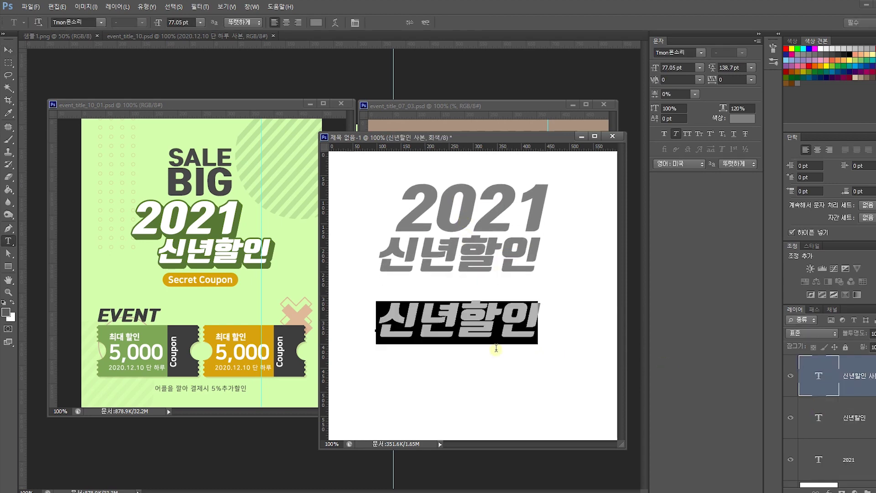
key(ctrl+h)
text(2020)
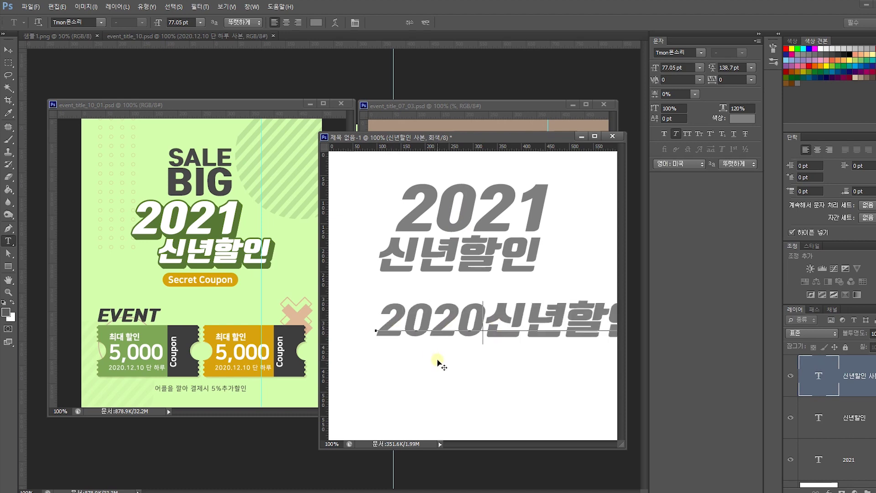
key(BackSpace)
text(1)
key(Return)
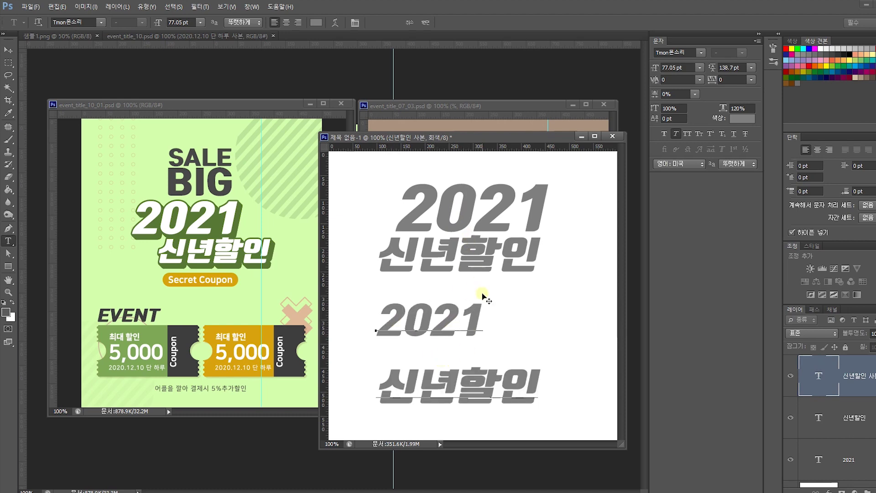
Step: Set the font size of the "2021" line in the two-line text layer to 124.05 pt
drag(374, 319, 616, 406)
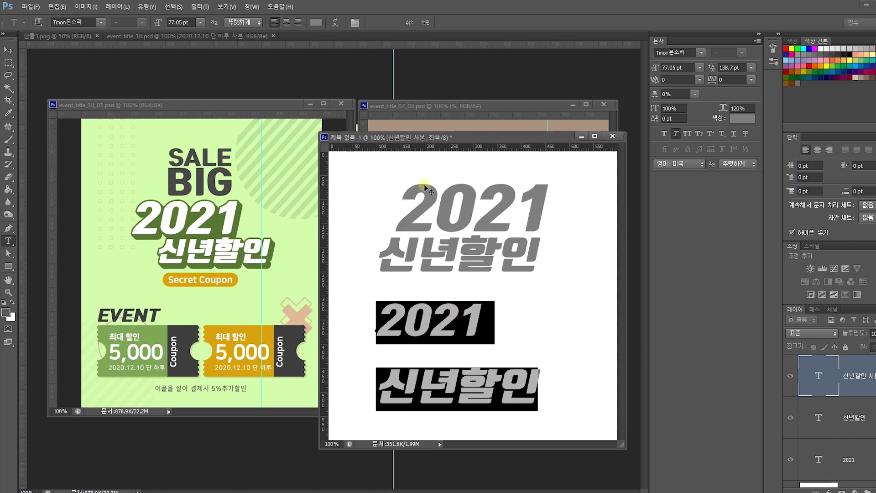
drag(537, 391, 416, 380)
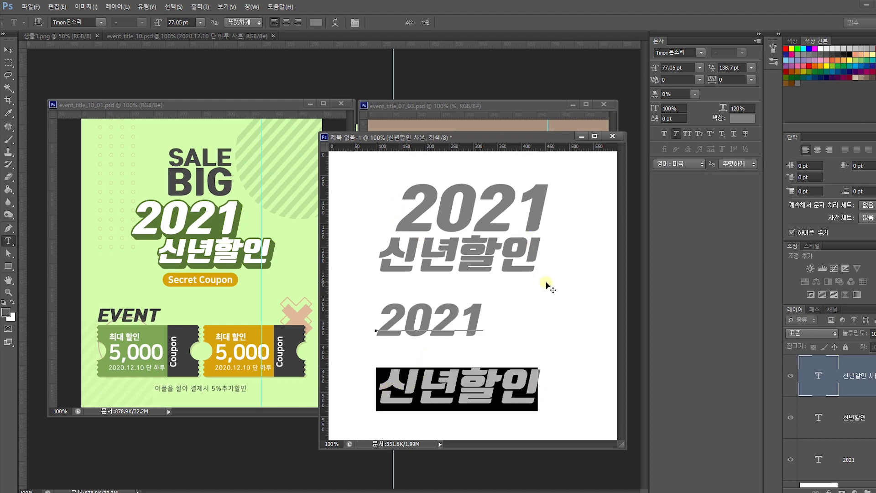
drag(484, 335, 377, 327)
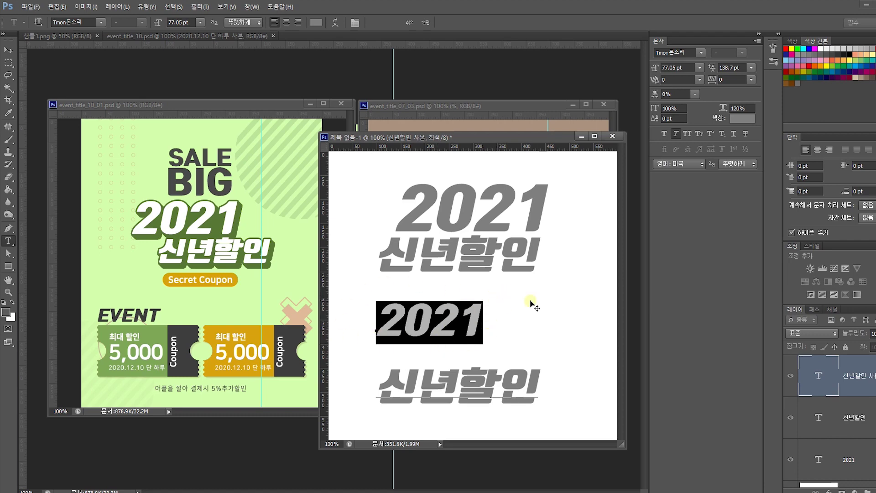
click(690, 67)
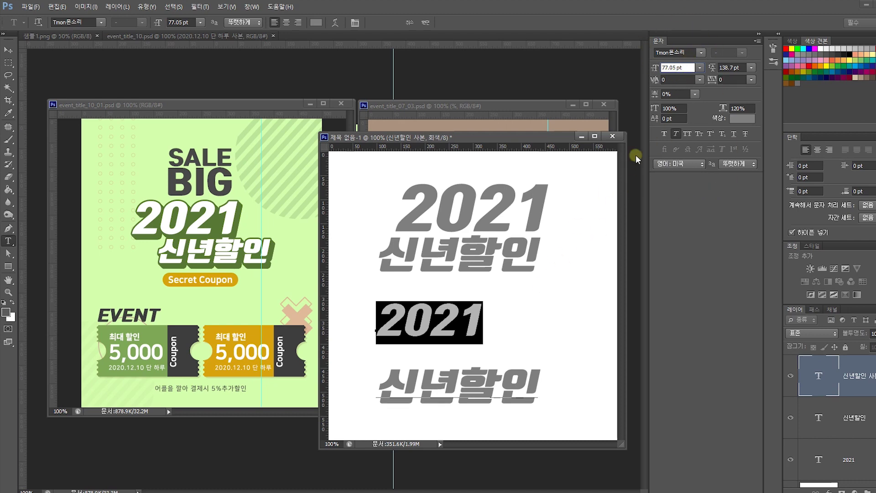
scroll(684, 67, up, 17)
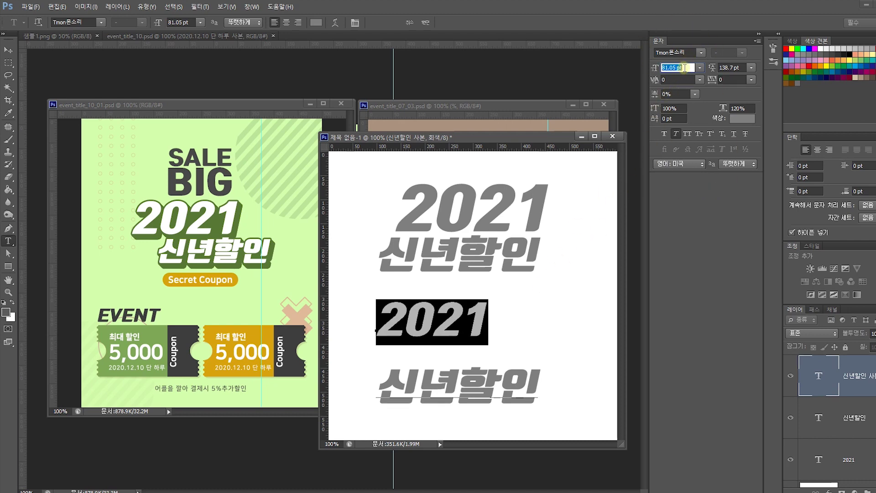
scroll(684, 67, up, 20)
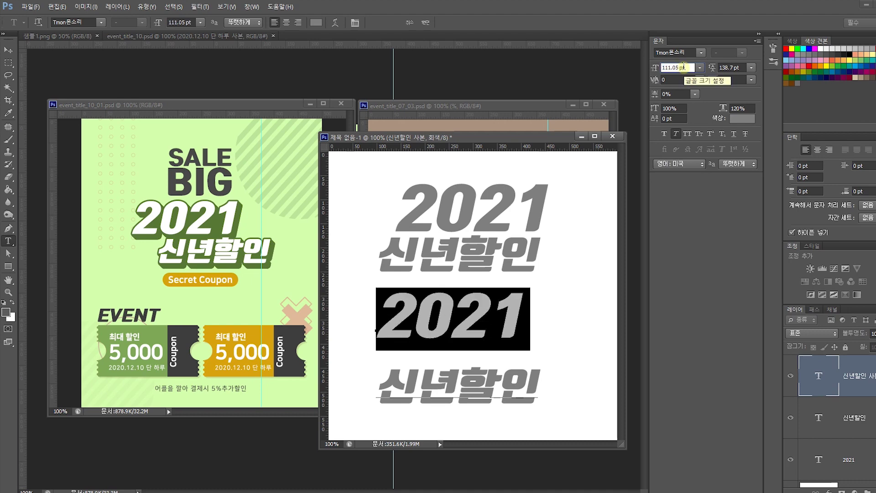
scroll(684, 67, up, 3)
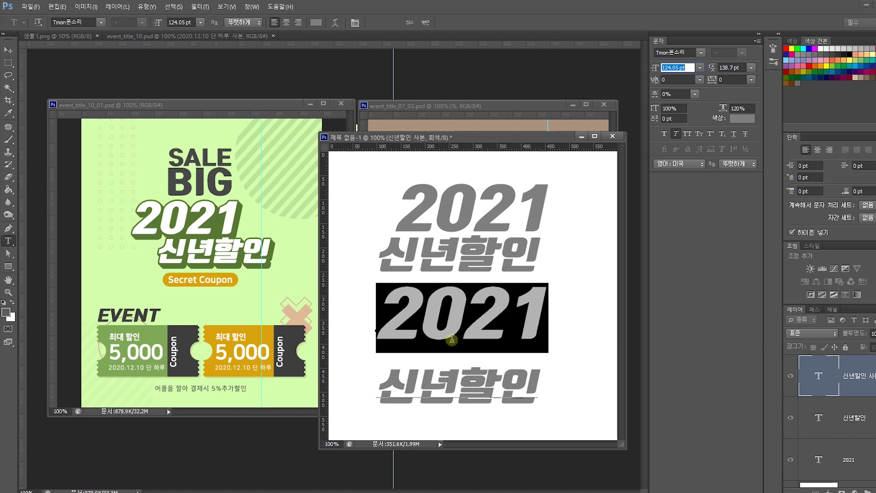
Step: Select both lines of the two-line text layer and reduce their leading to 100.7 pt
click(407, 350)
drag(388, 296, 586, 408)
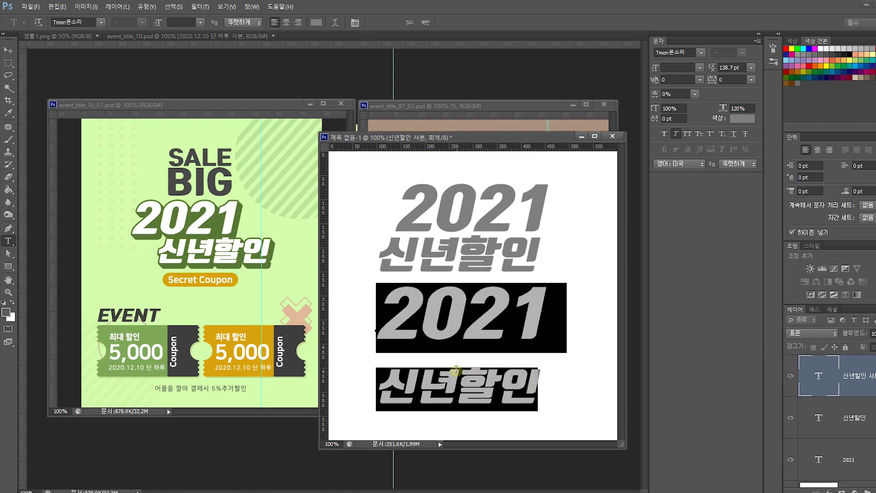
click(480, 393)
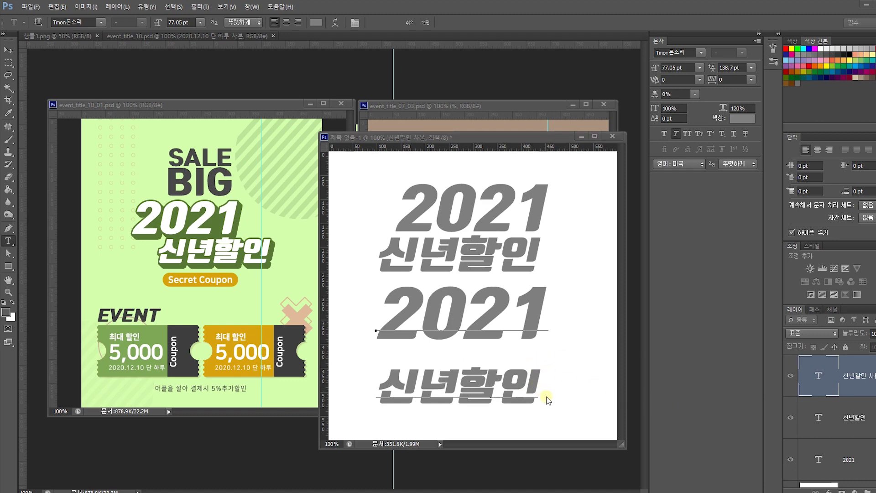
click(537, 387)
drag(534, 385, 378, 304)
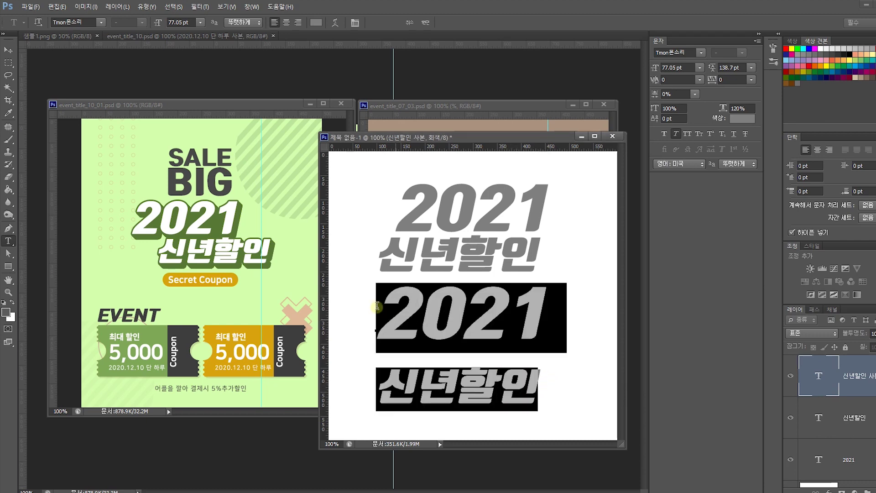
click(730, 68)
scroll(736, 70, down, 17)
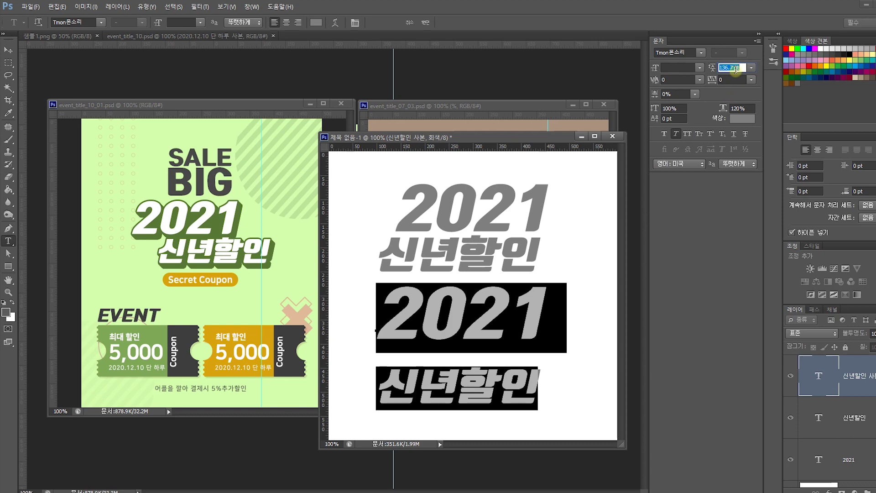
scroll(736, 69, down, 20)
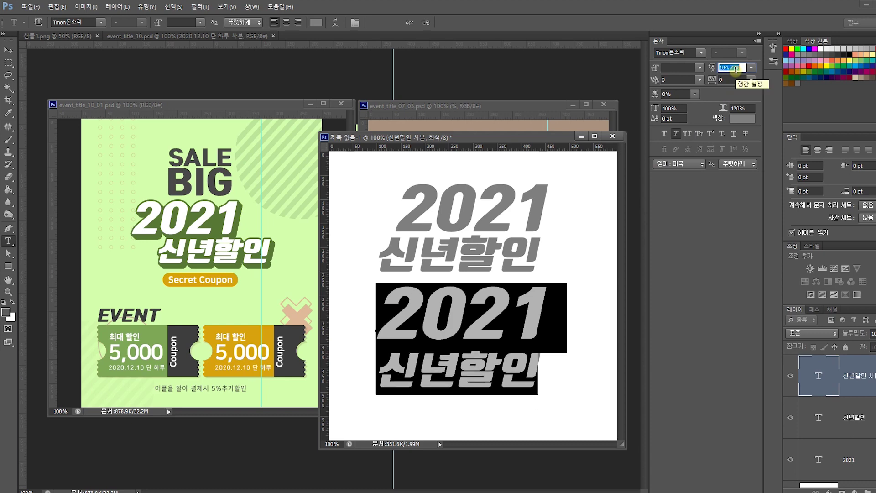
scroll(736, 69, up, 9)
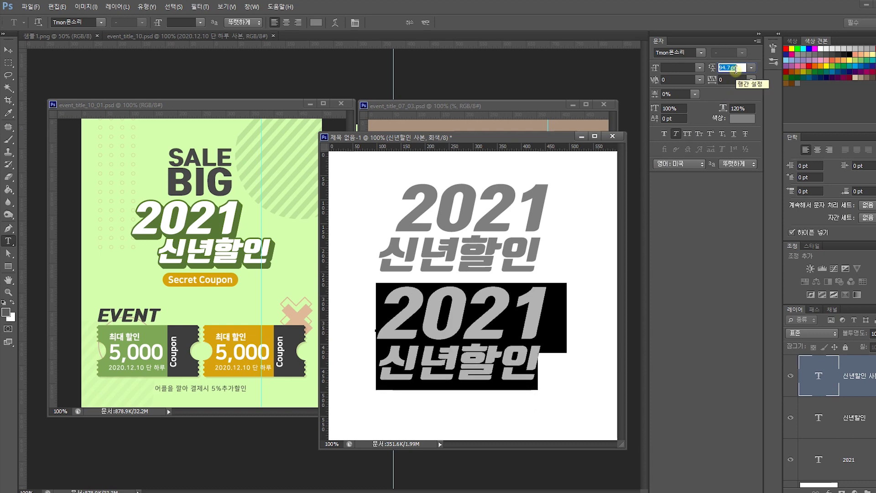
scroll(736, 69, down, 2)
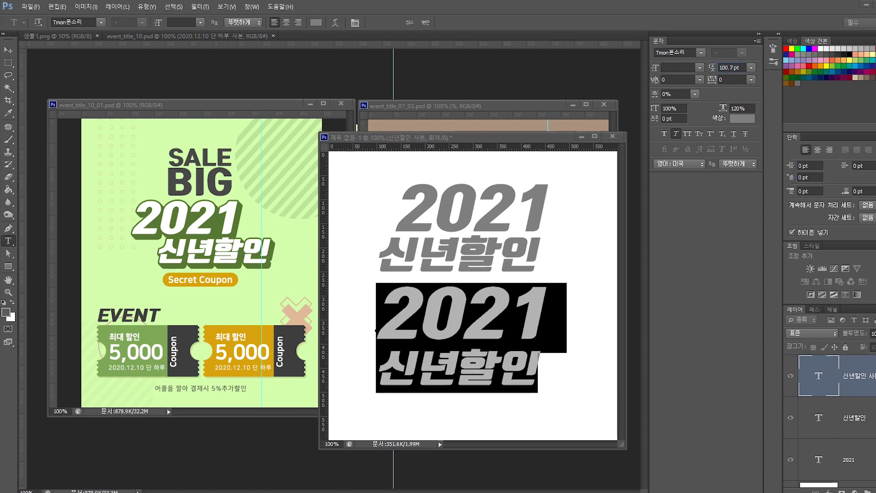
Step: Fine-tune the shared leading of "2021" and "신년할인" in the two-line text layer to 101.7 pt
click(530, 358)
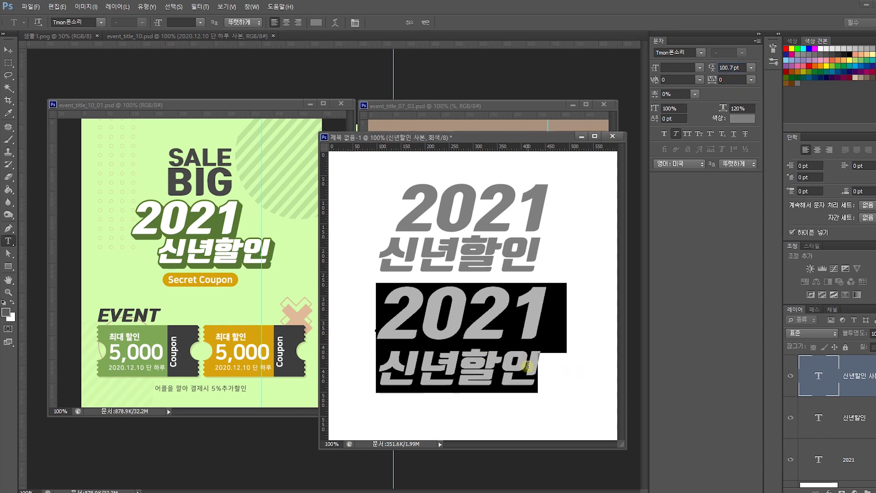
drag(531, 358, 366, 358)
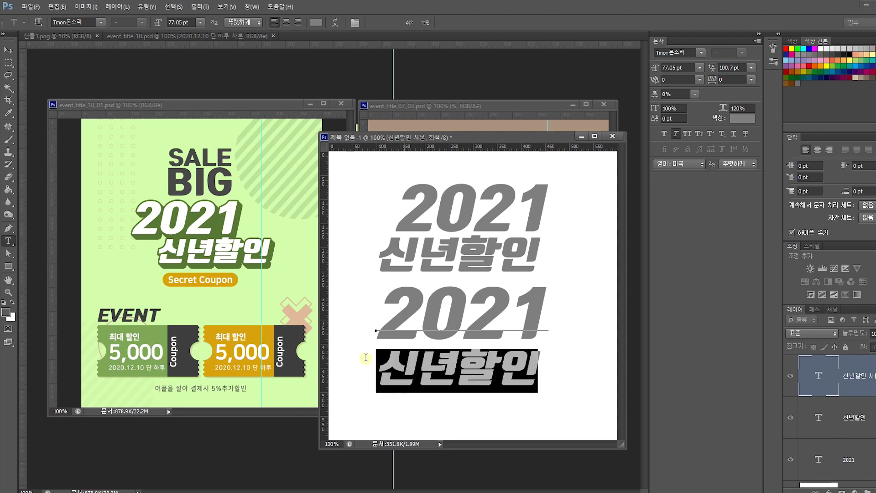
click(532, 360)
drag(520, 362, 376, 365)
drag(378, 321, 558, 360)
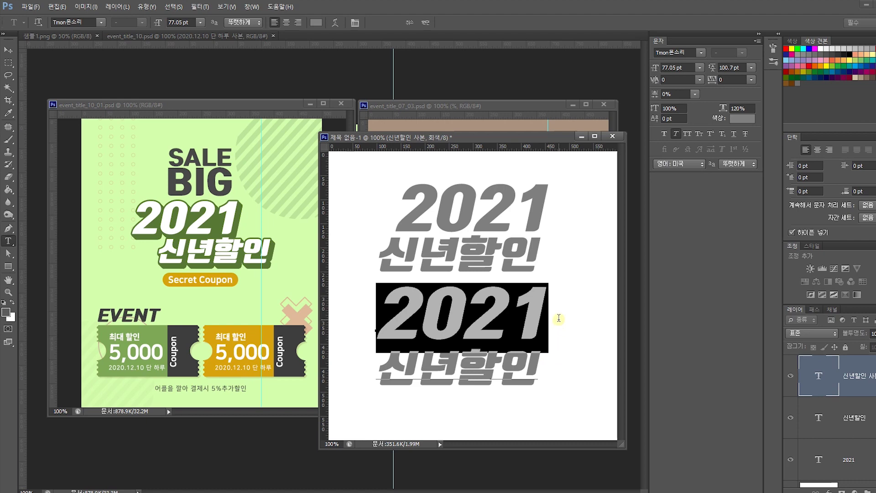
click(735, 67)
key(Down)
key(Down)
key(Down)
key(Down)
key(Down)
key(Up)
key(Up)
key(Up)
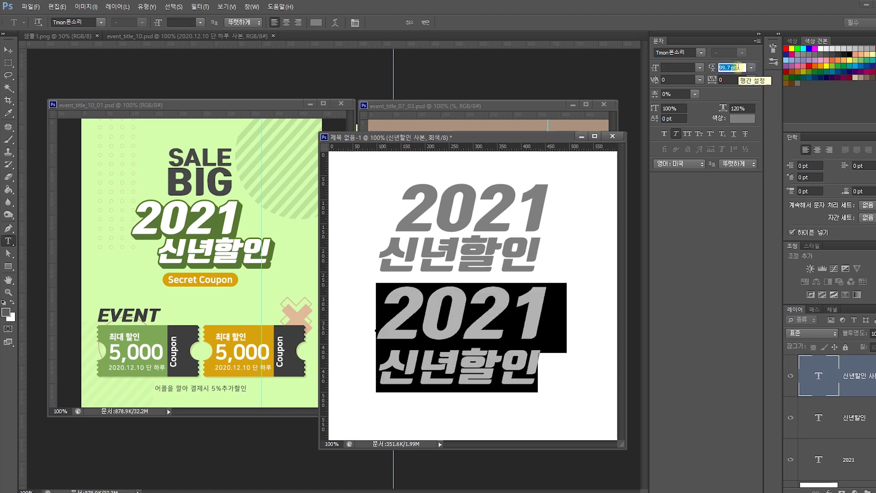
key(Down)
key(Down)
key(Down)
key(Down)
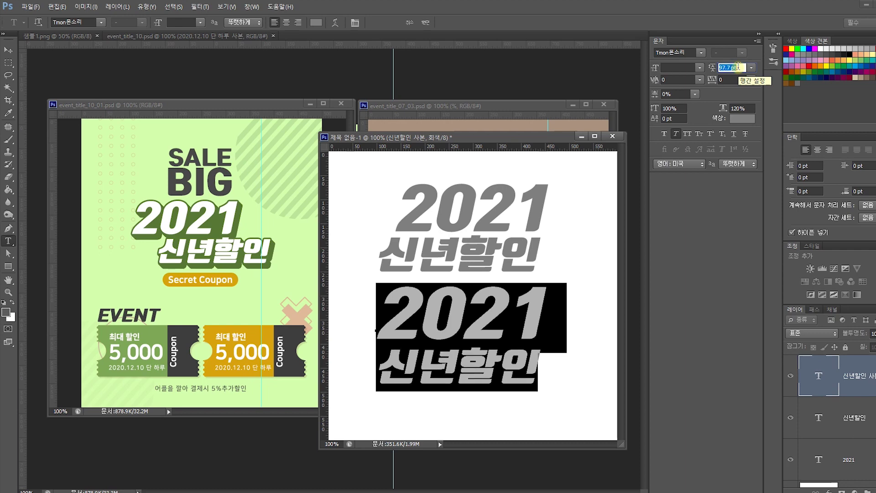
key(Up)
key(Up)
key(Up)
key(Up)
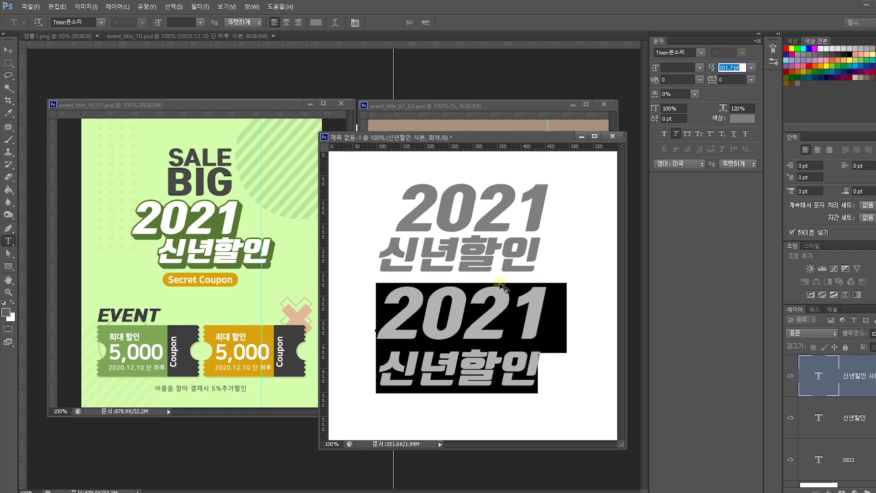
Step: Move the two-line text layer slightly down, widening the gap below the separate "2021" and "신년할인" lines
click(9, 49)
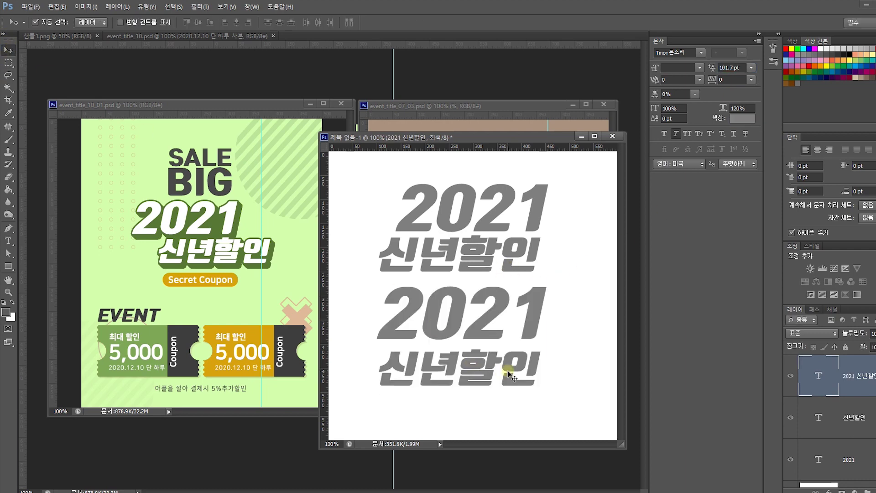
drag(508, 313, 510, 332)
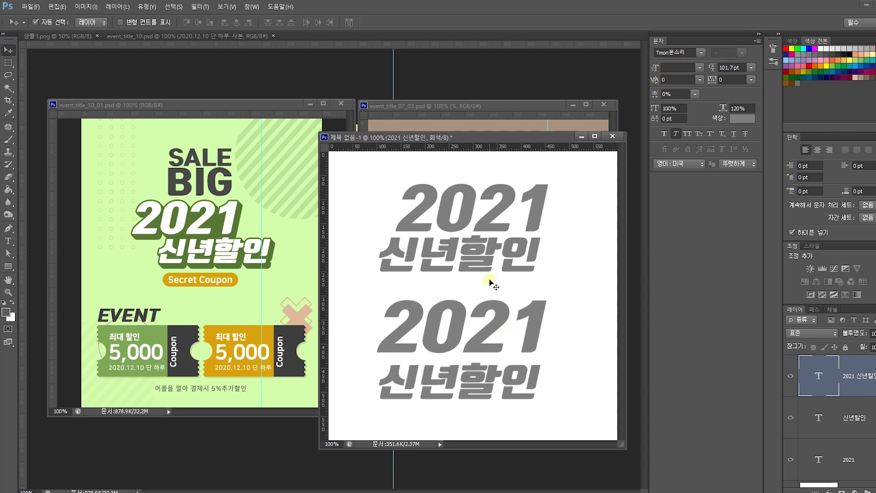
drag(516, 266, 494, 265)
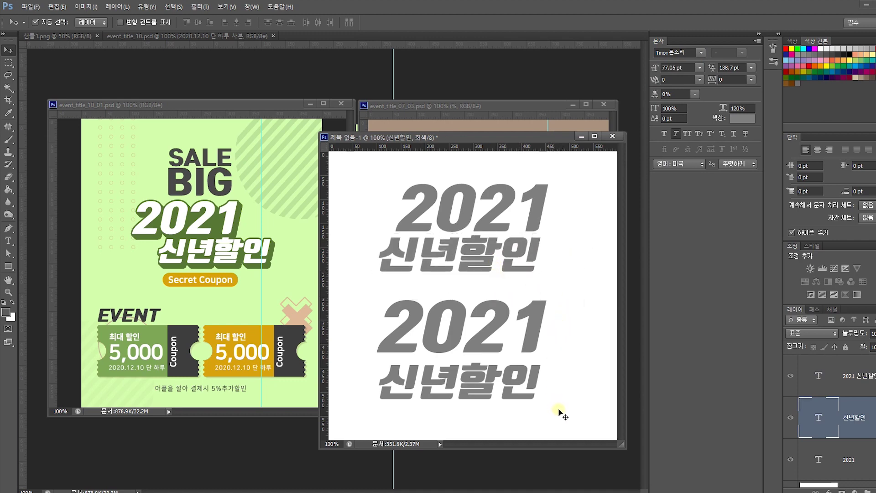
Step: Select all three text layers and toggle their faux italic style off and on twice to compare the slant
drag(565, 417, 422, 194)
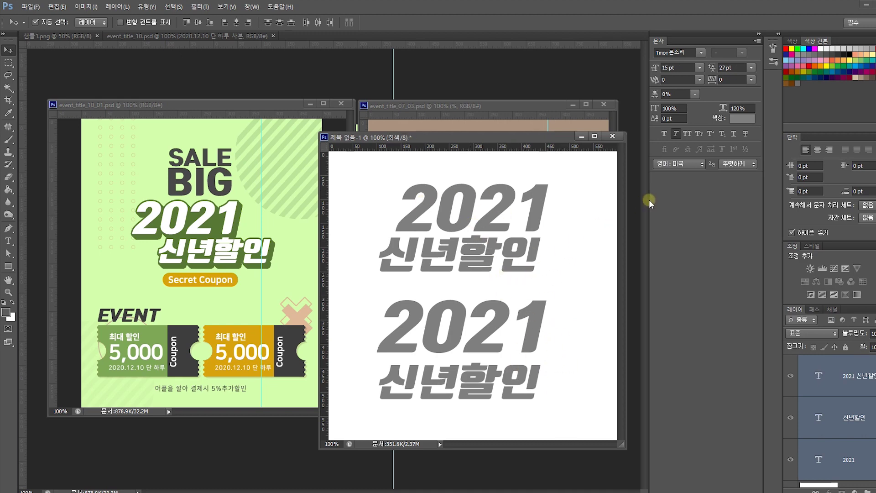
click(572, 405)
drag(572, 405, 399, 188)
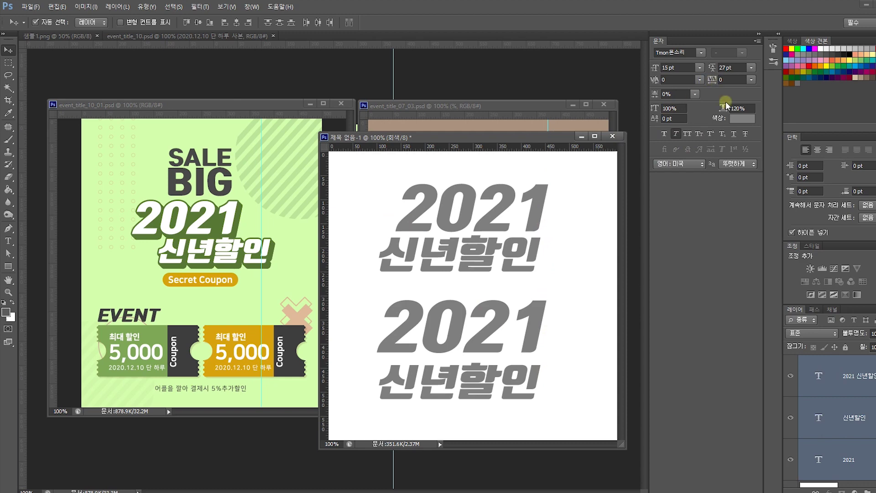
click(675, 135)
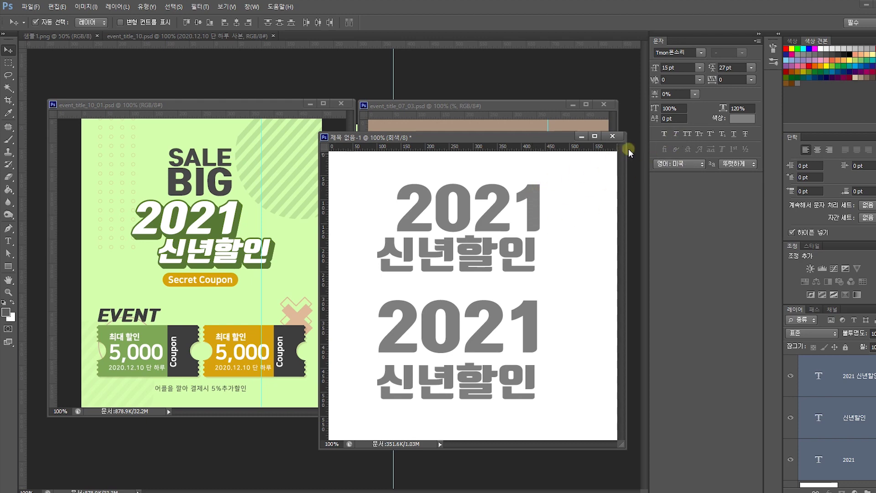
click(676, 135)
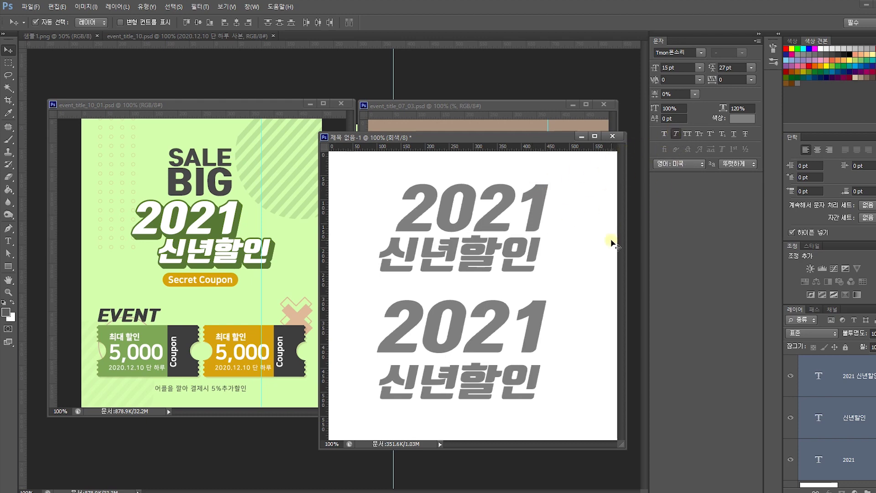
click(677, 134)
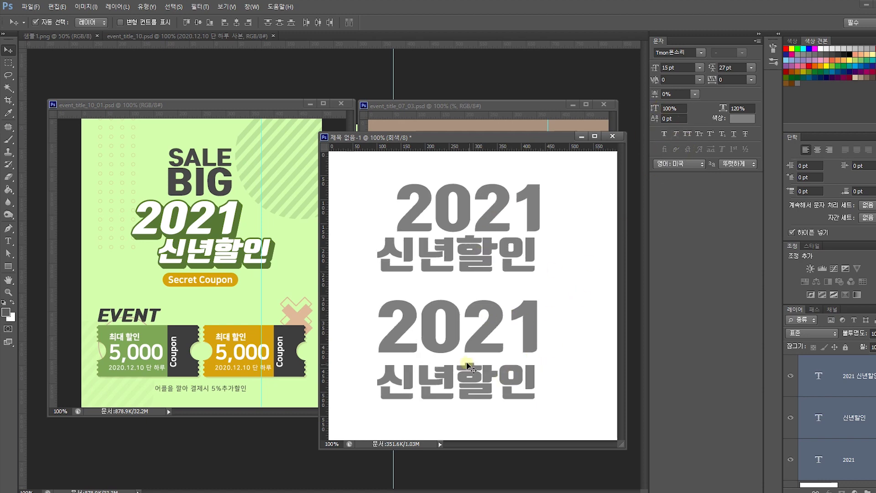
click(676, 134)
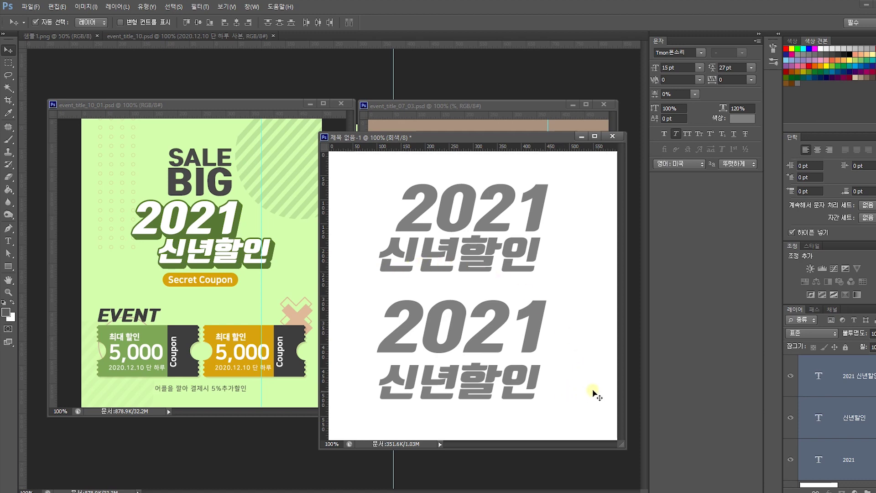
Step: Enlarge the separate "2021" layer to about 107% and nudge it above "신년할인"
drag(573, 404, 354, 186)
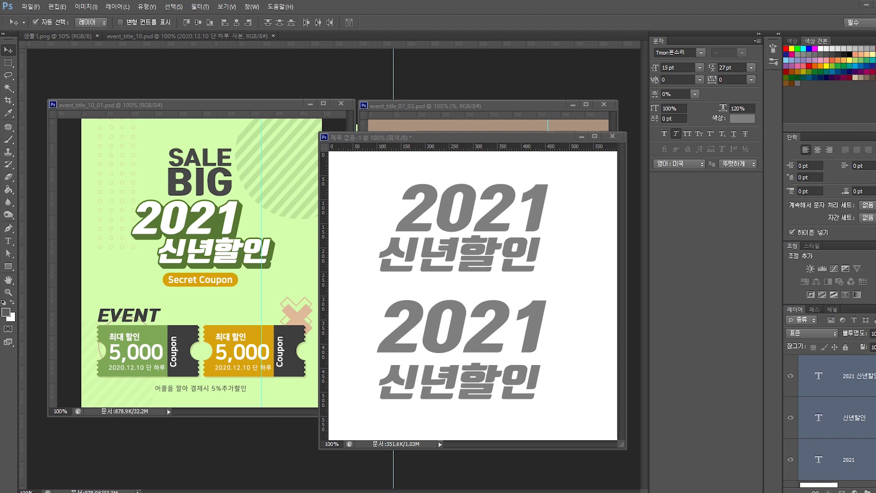
click(537, 242)
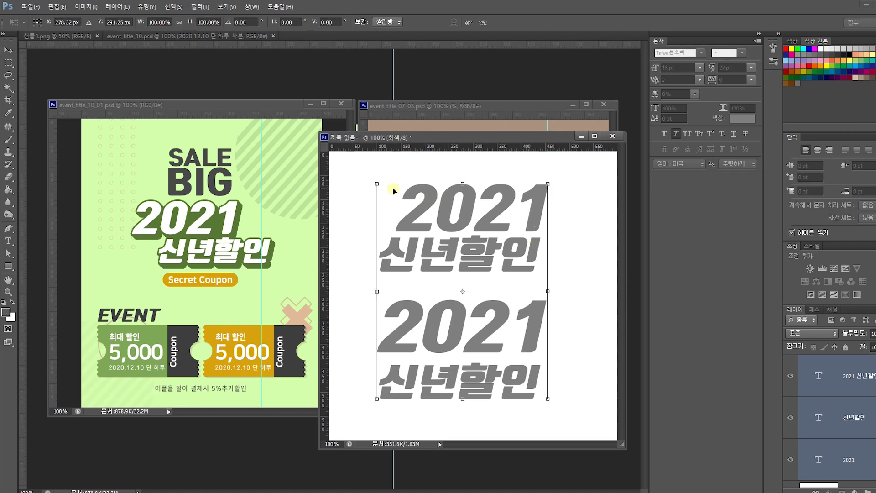
click(520, 217)
key(ctrl+t)
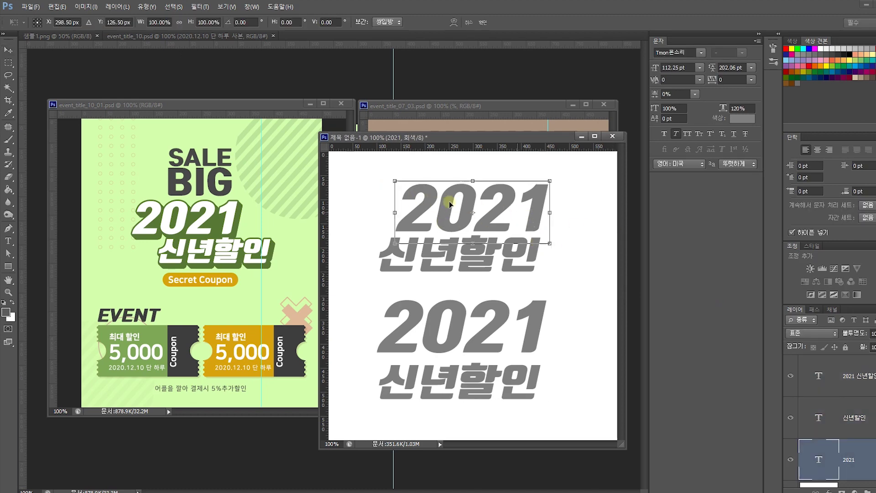
drag(394, 180, 385, 172)
drag(480, 200, 482, 204)
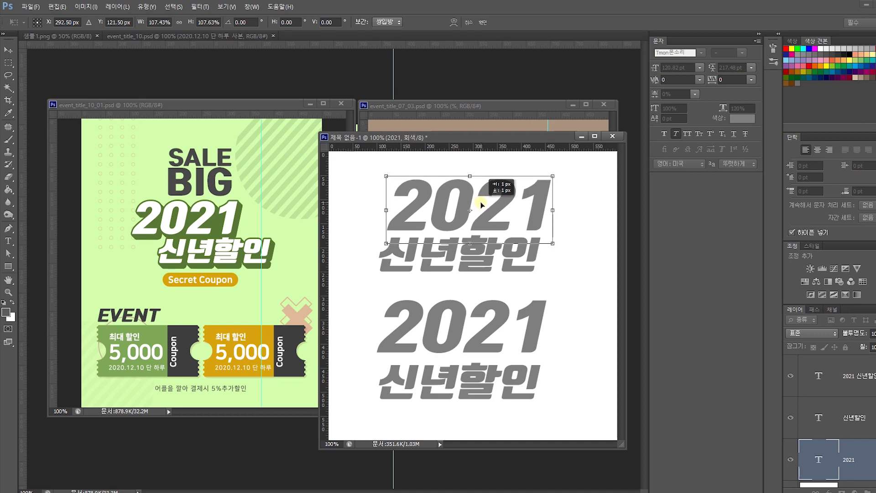
key(Return)
Step: Delete the two-line "2021 신년할인" text layer from the lower half of the canvas
drag(571, 405, 410, 321)
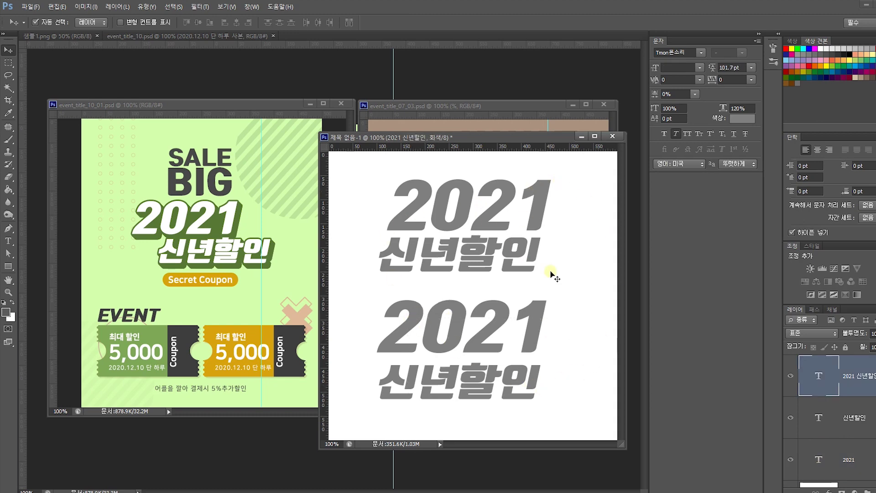
drag(578, 391, 394, 322)
key(Delete)
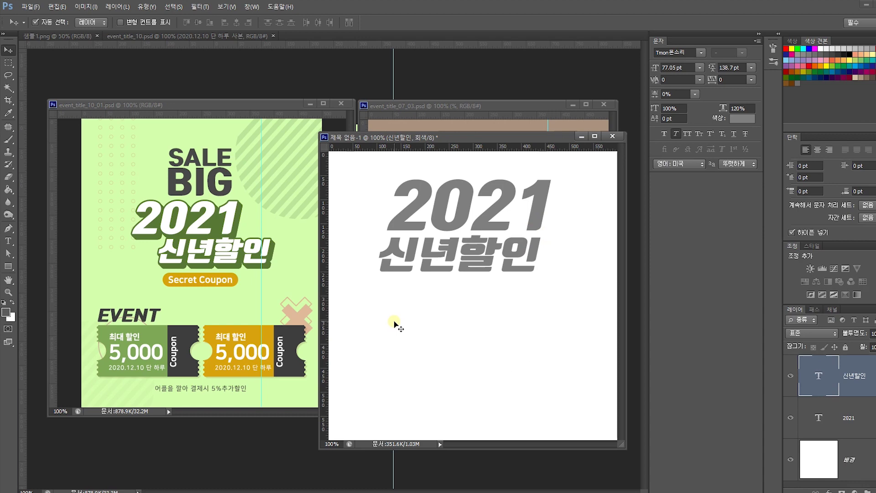
Step: Move the separate "2021" and "신년할인" layers together to the middle of the canvas and scale them to about 125%
drag(486, 137, 446, 130)
drag(514, 299, 431, 264)
key(ctrl+t)
drag(513, 227, 532, 209)
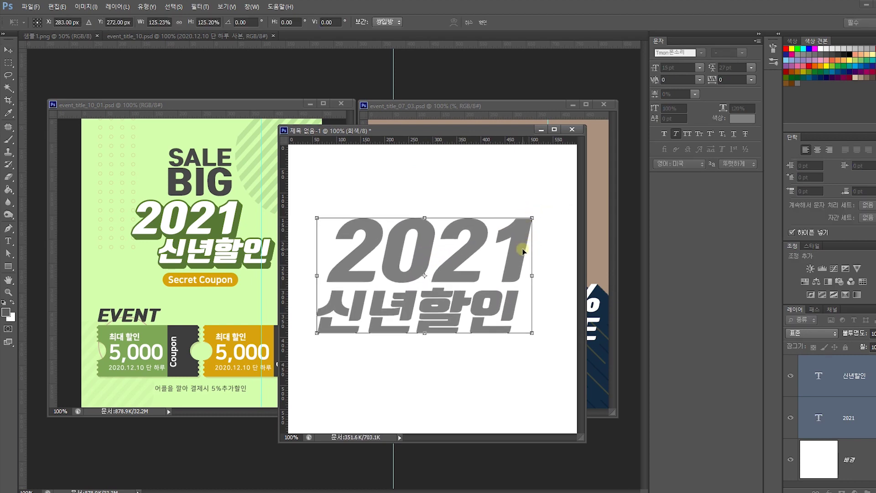
key(Return)
drag(466, 129, 494, 130)
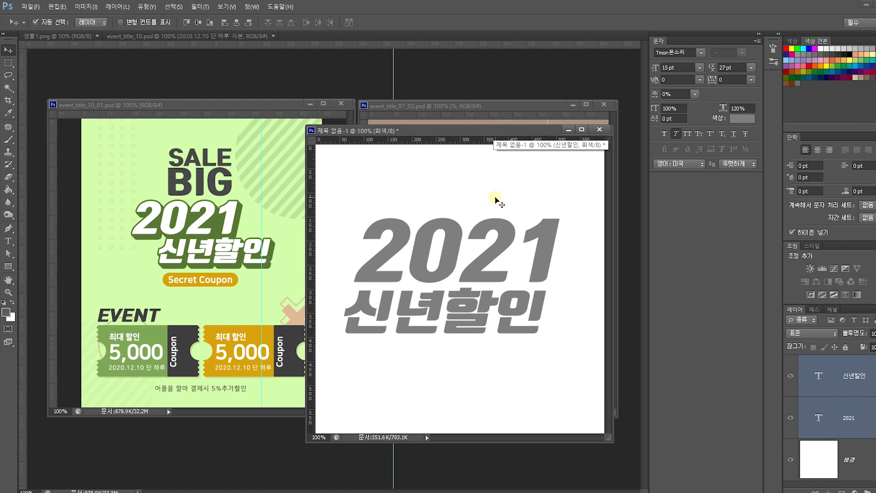
Step: Add one empty layer above the "신년할인" text layer and another directly above the "2021" text layer
click(647, 281)
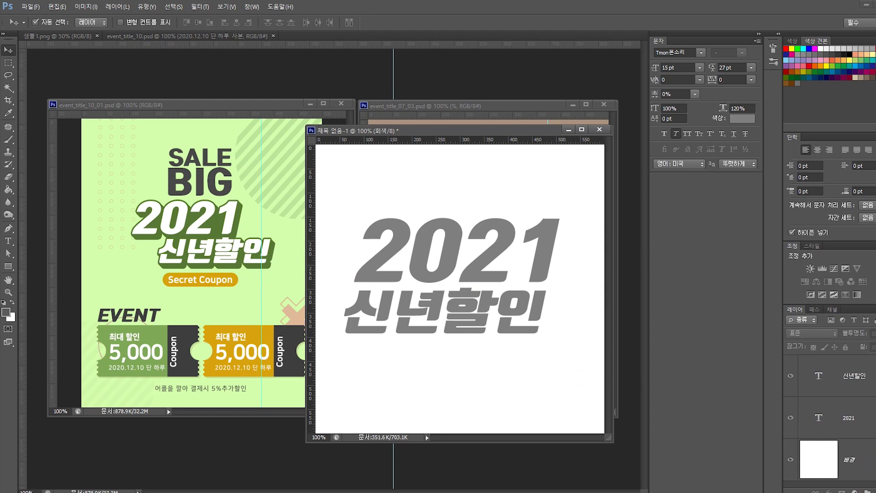
click(875, 492)
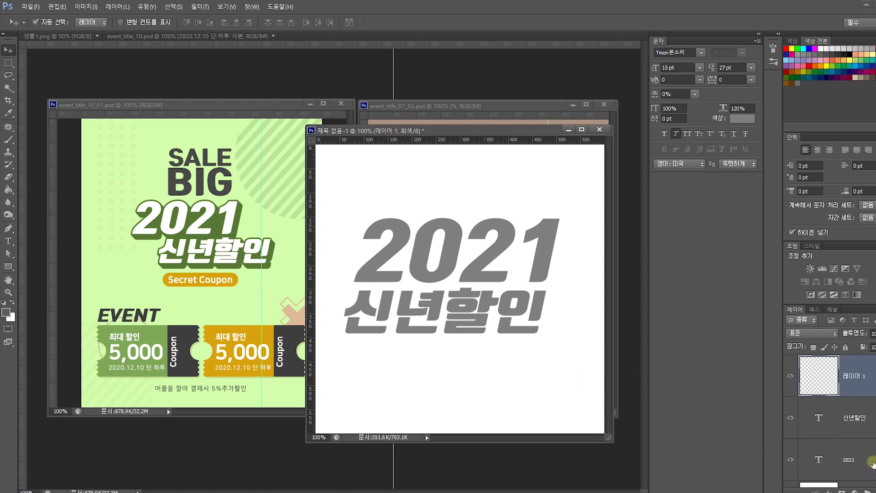
click(849, 423)
click(859, 455)
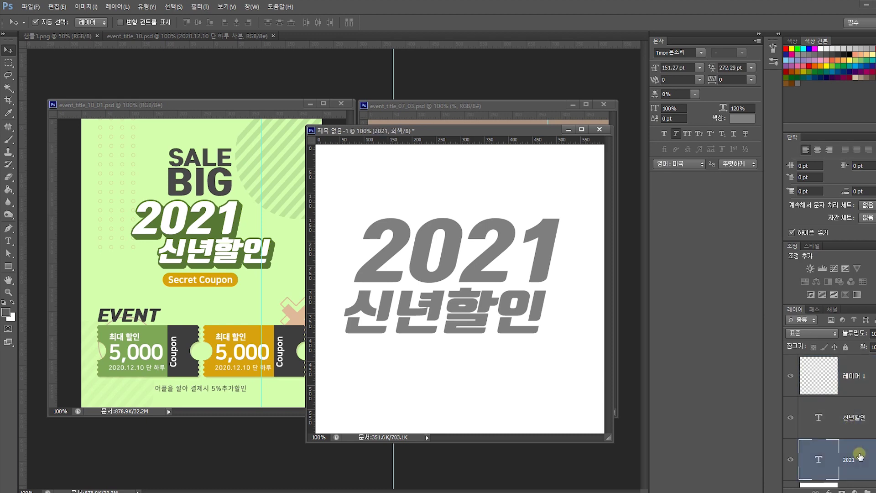
click(872, 492)
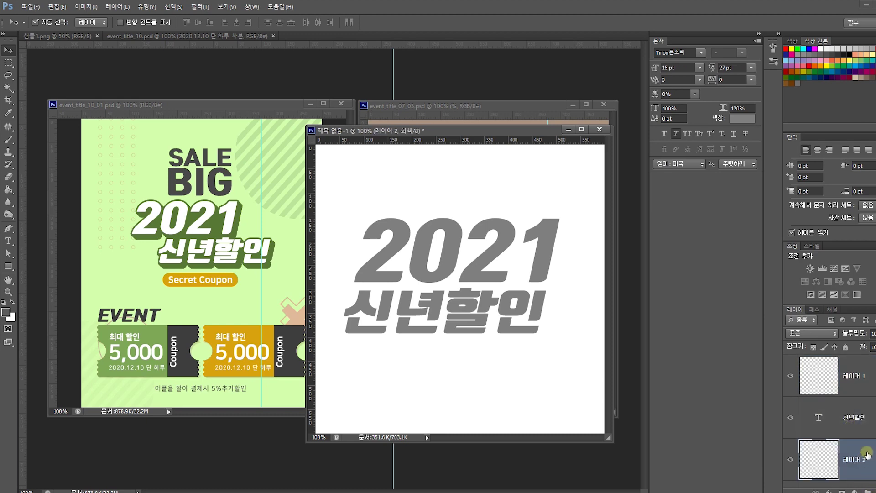
click(859, 412)
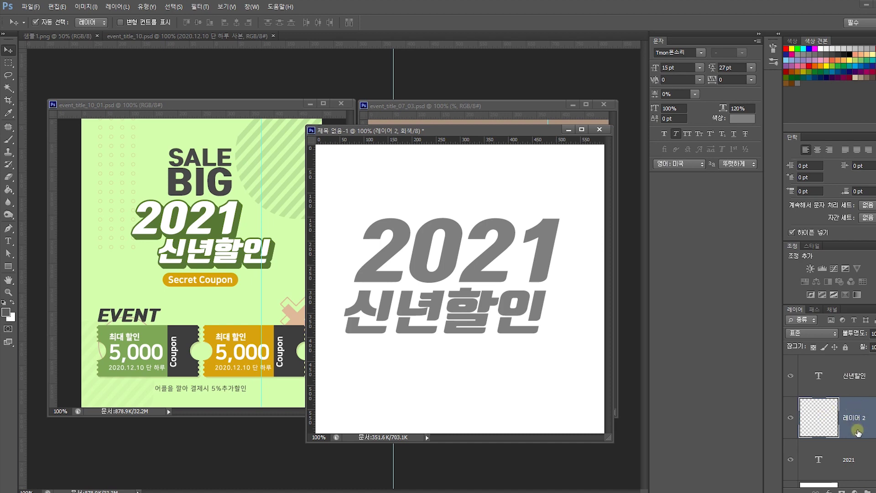
Step: Undo the empty layer added above "2021" and move the remaining empty layer directly above the background
key(ctrl+z)
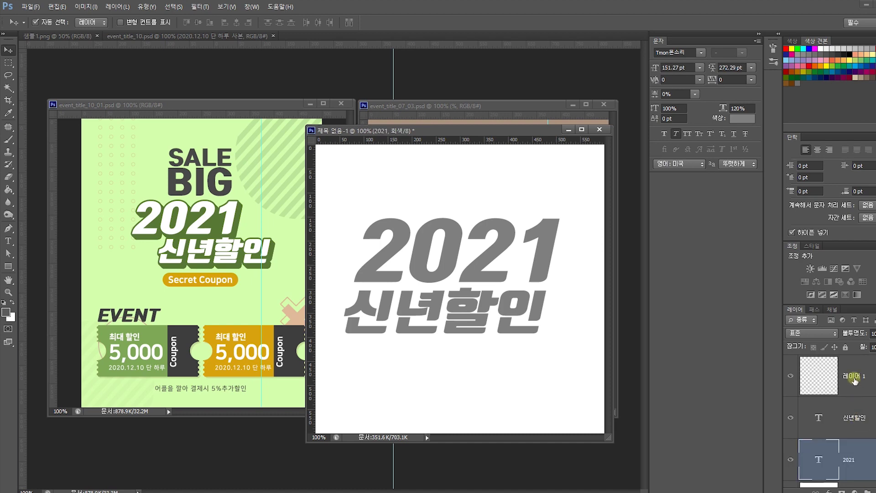
click(854, 381)
drag(855, 380, 861, 433)
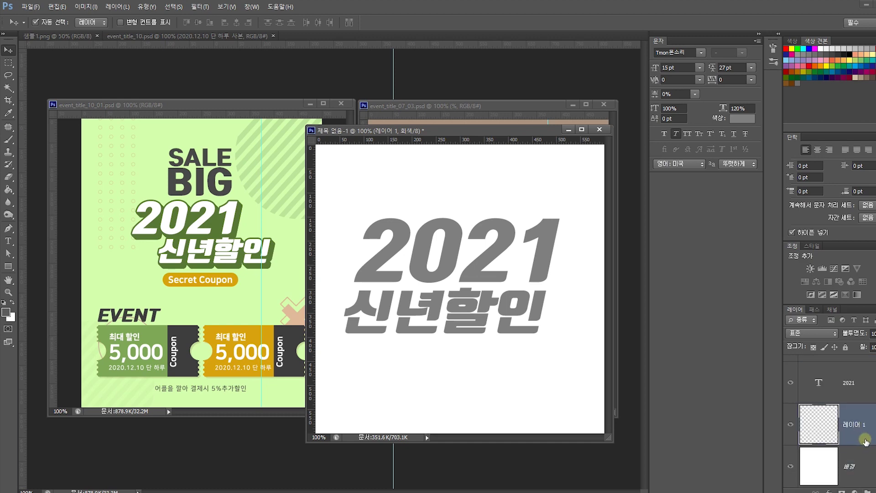
Step: Fill the layer above the background with the grey foreground colour and add a Color Overlay in turquoise #71e3d7
key(alt+BackSpace)
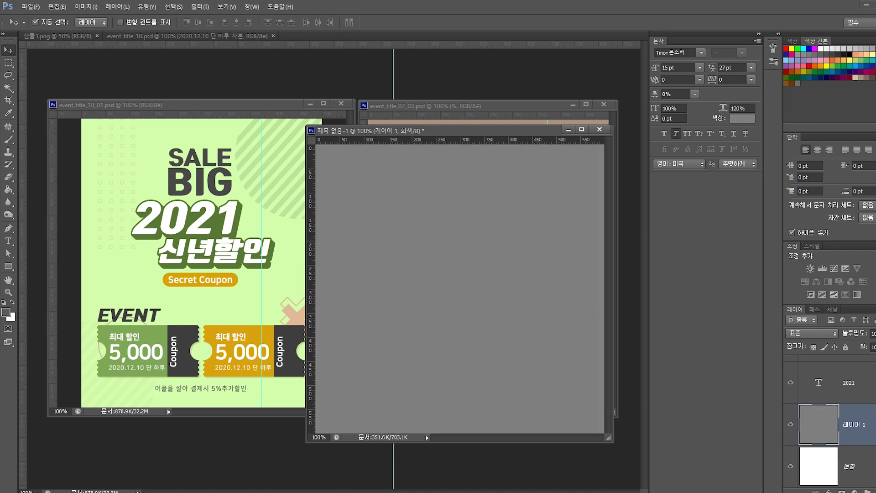
key(alt+l)
key(y)
key(n)
click(611, 263)
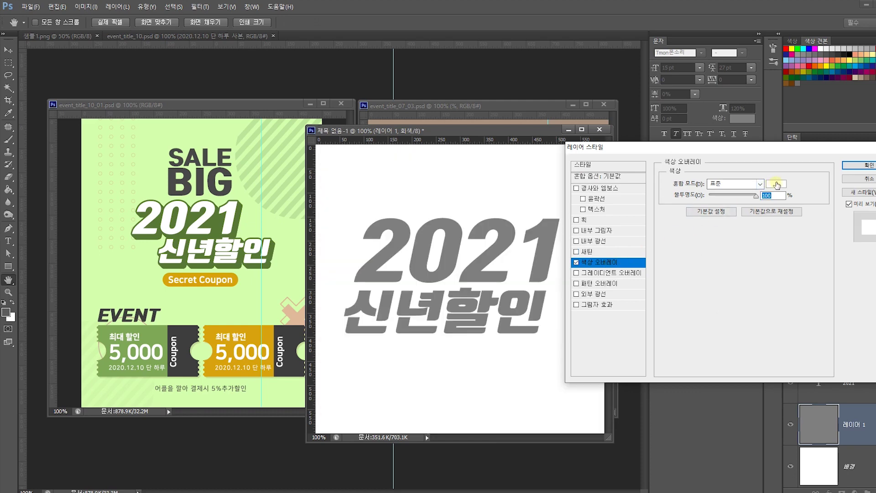
click(777, 184)
drag(665, 366, 666, 352)
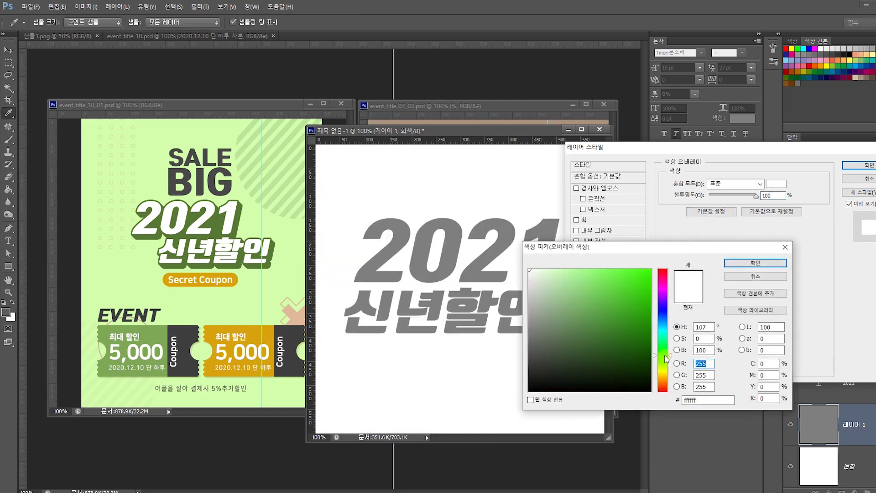
click(623, 315)
drag(663, 352, 662, 332)
click(590, 282)
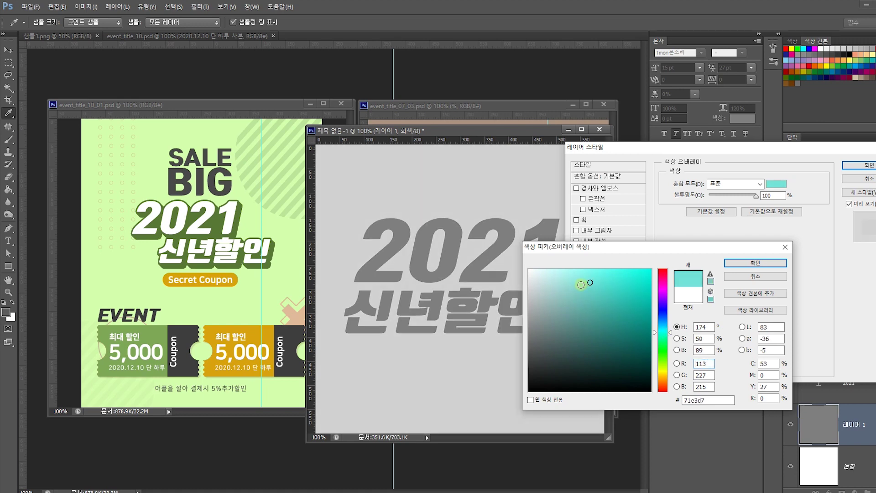
click(755, 263)
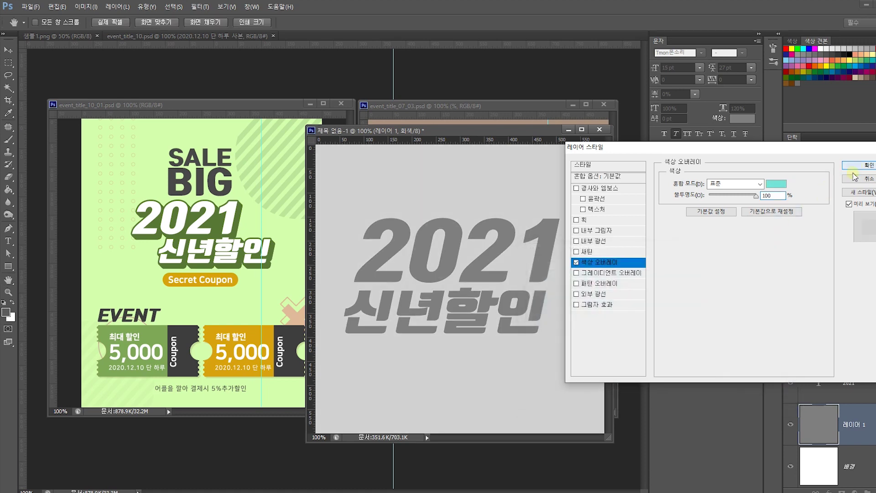
click(857, 165)
right_click(565, 200)
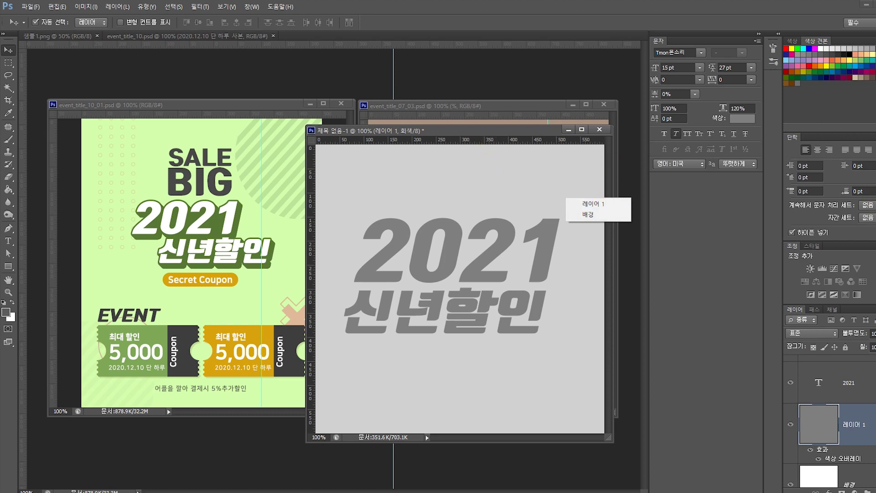
key(Escape)
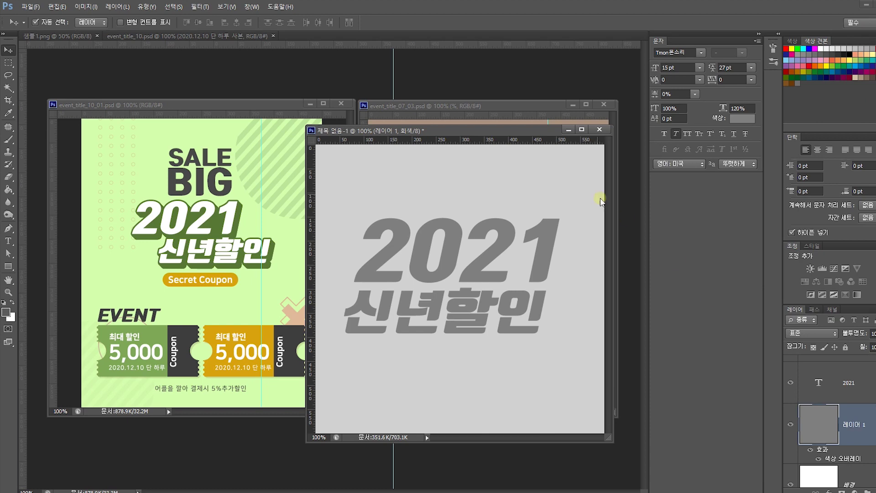
drag(516, 131, 438, 141)
right_click(437, 141)
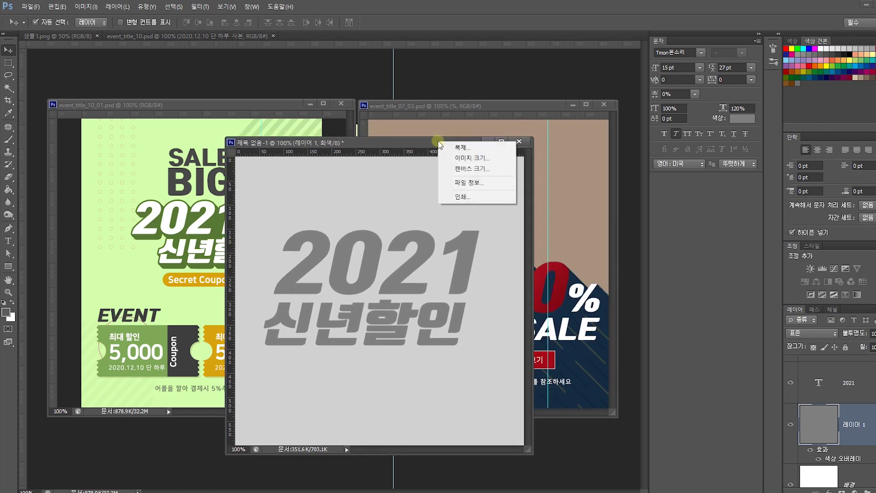
key(Escape)
Step: Create a new 600 × 600 pixel document at 72 pixels/inch in RGB colour mode with a white background
click(30, 7)
click(32, 17)
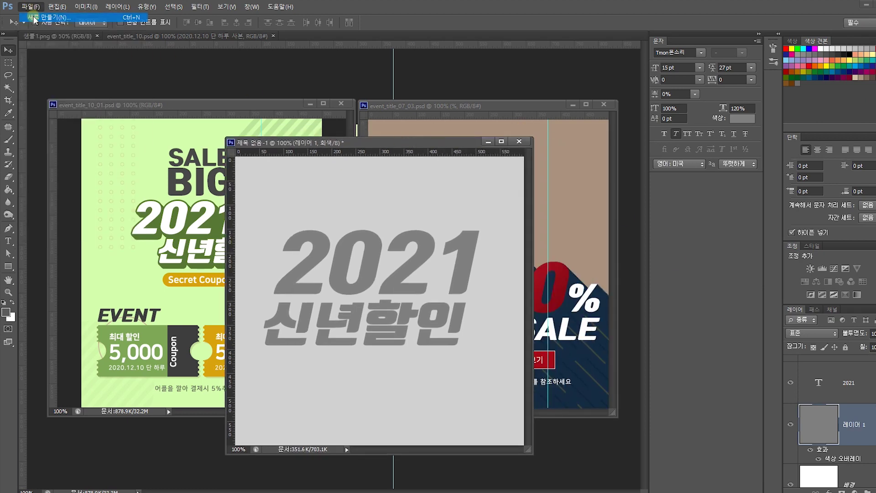
click(431, 283)
click(394, 269)
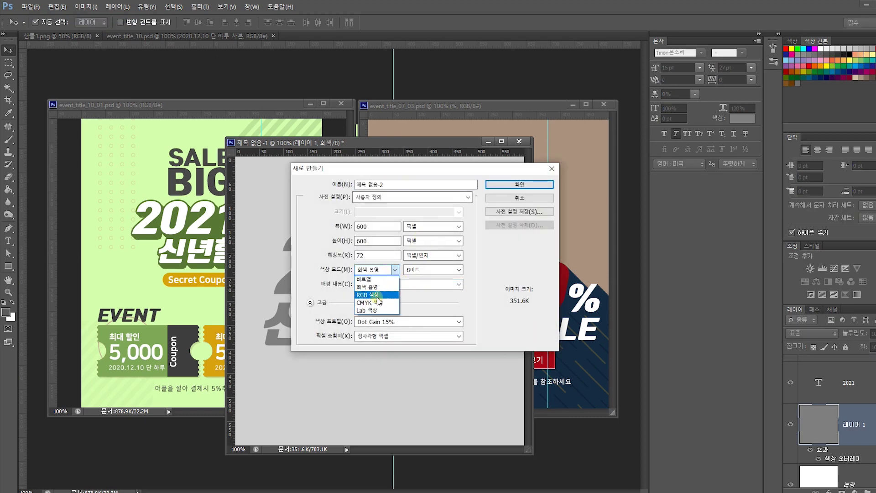
click(376, 294)
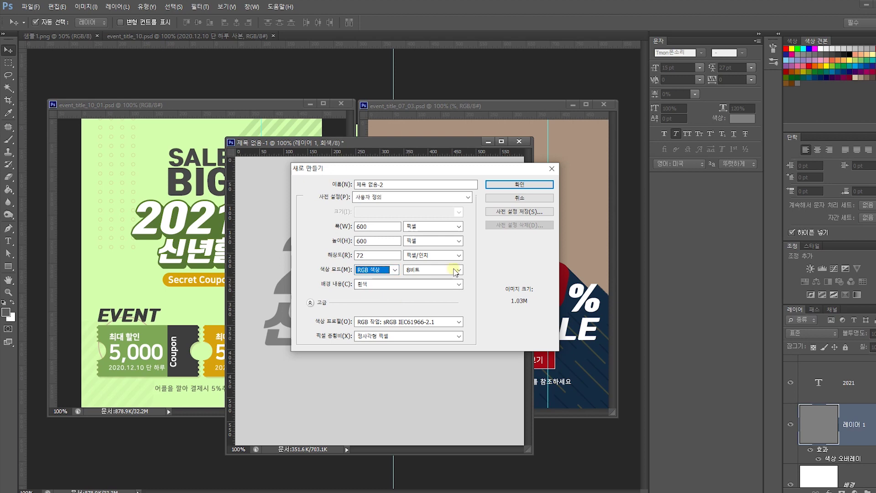
click(518, 184)
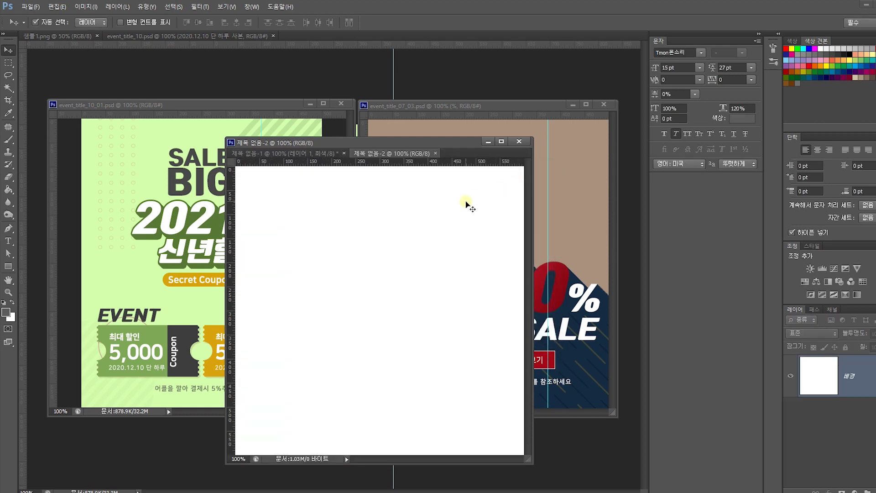
Step: Copy the two text layers and the filled layer from the greyscale document into the new RGB document
click(317, 155)
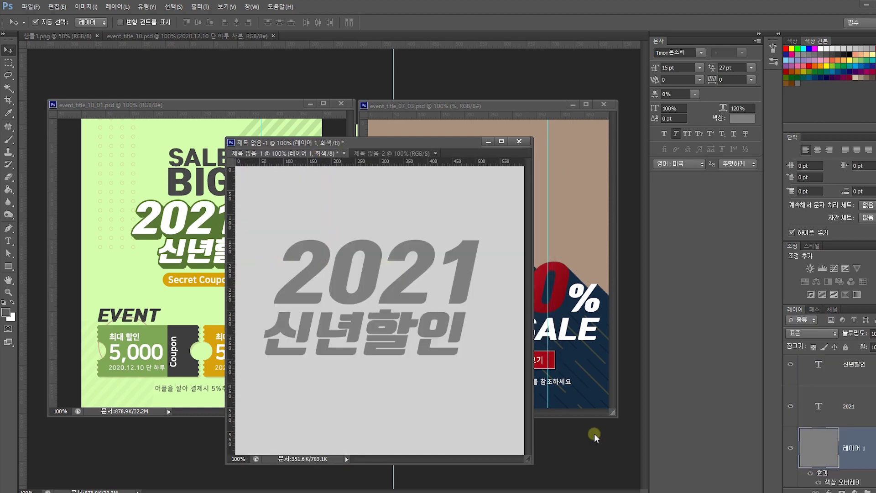
drag(530, 461, 609, 472)
key(ctrl+alt+a)
drag(424, 255, 452, 273)
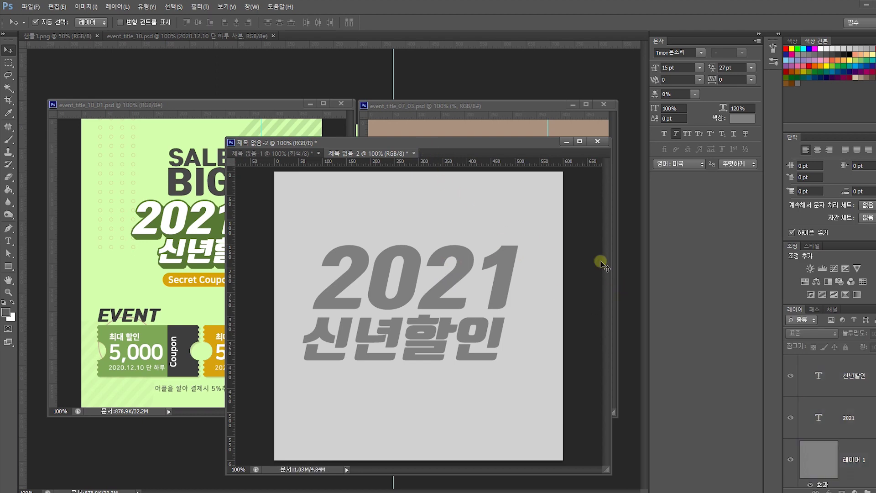
Step: Change the Color Overlay of the filled layer behind the text to light orange #ffce78
click(544, 221)
scroll(858, 433, down, 2)
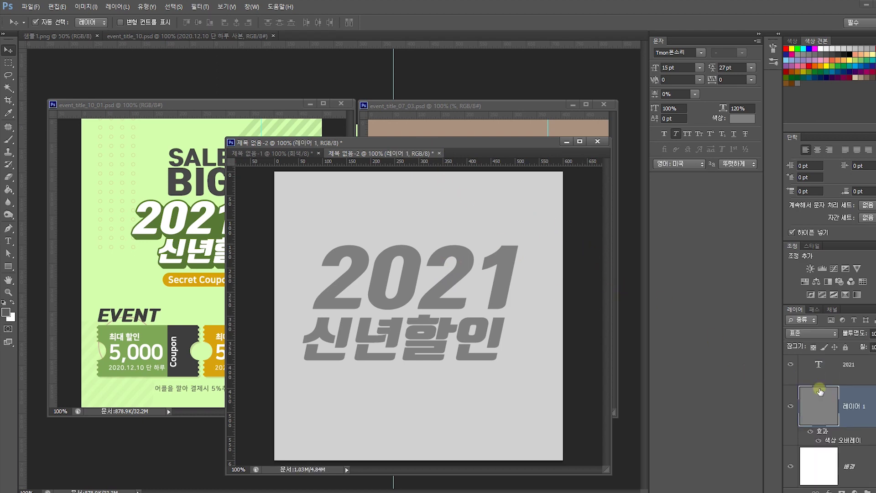
double_click(872, 416)
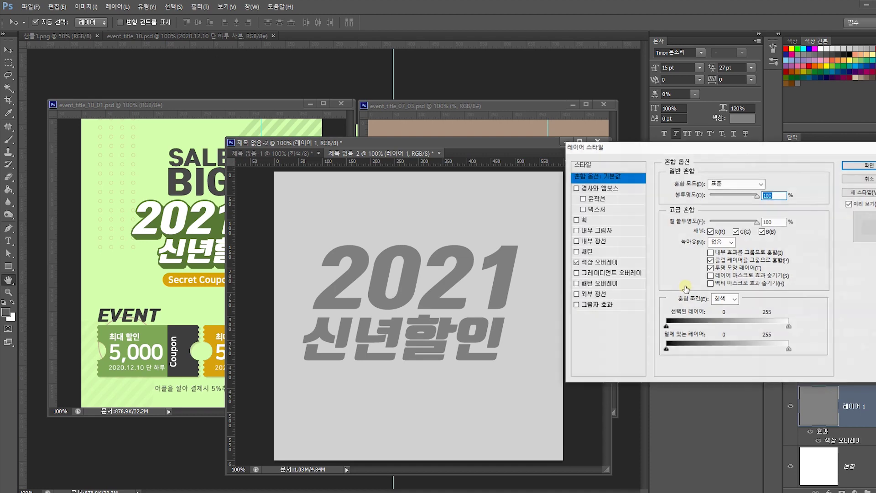
click(624, 263)
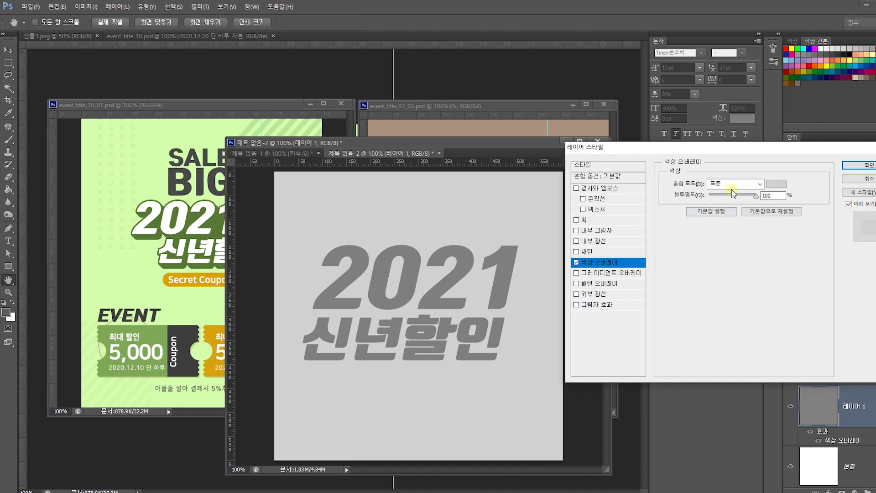
click(777, 188)
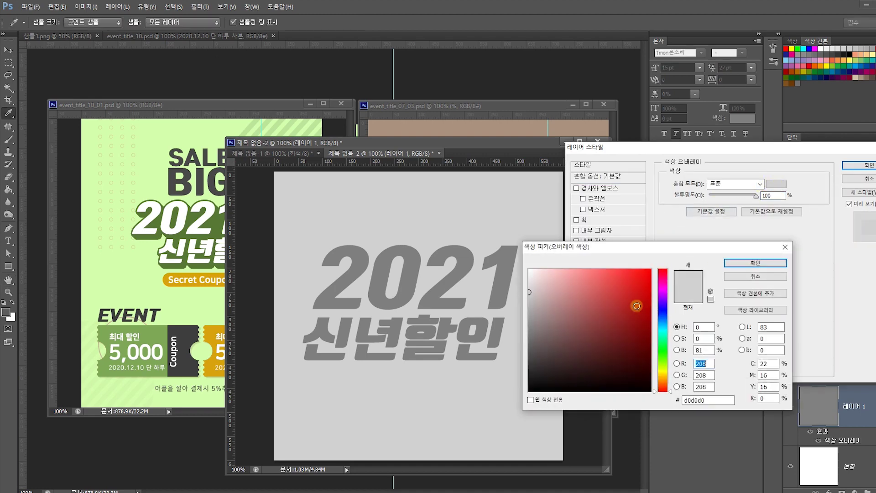
click(594, 270)
drag(660, 370, 666, 383)
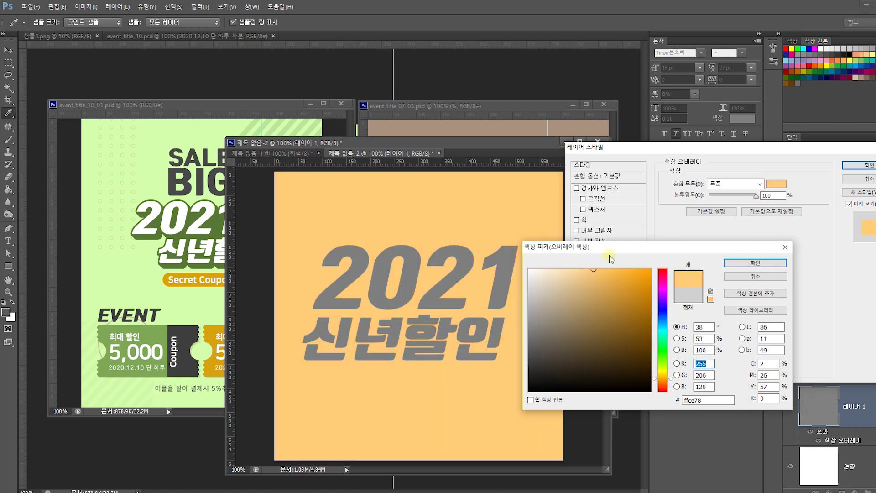
click(755, 263)
click(868, 165)
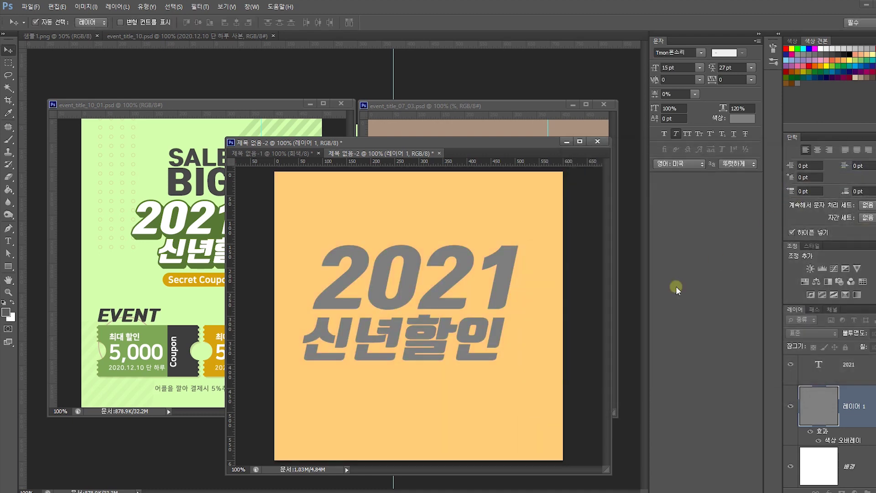
Step: Move the "2021" and "신년할인" text layers together about 9 px to the right
click(581, 300)
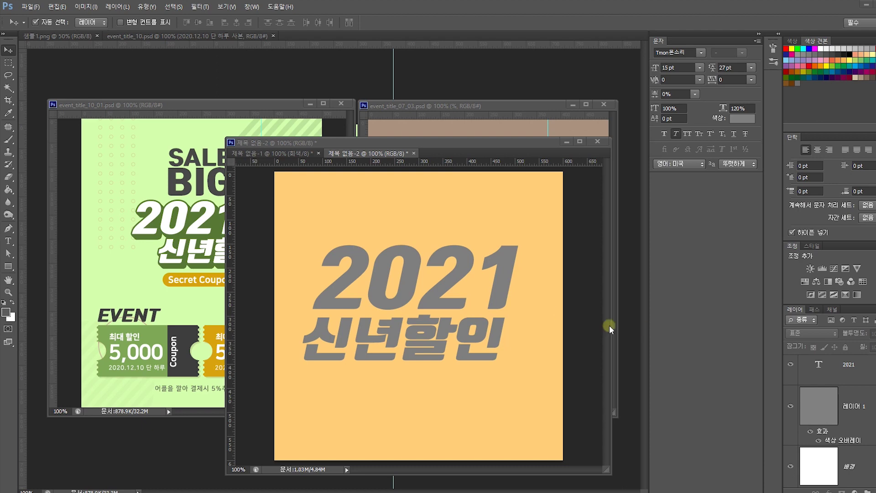
click(451, 260)
drag(585, 355, 471, 267)
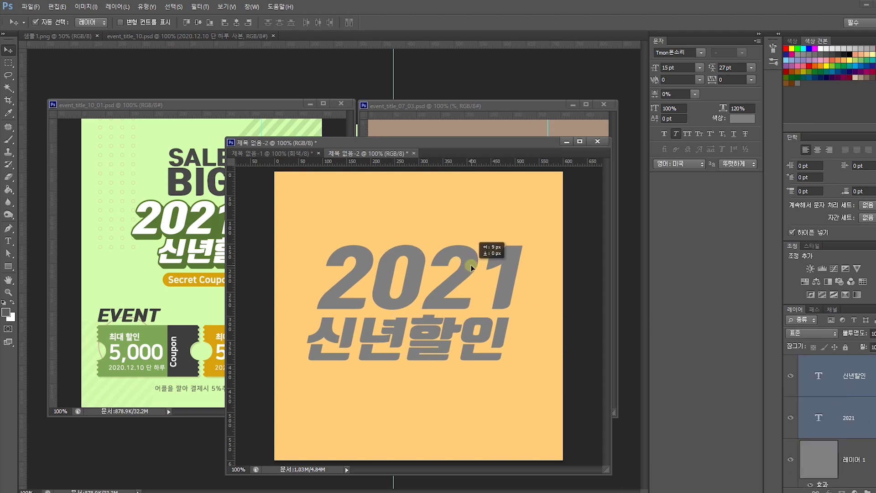
click(587, 287)
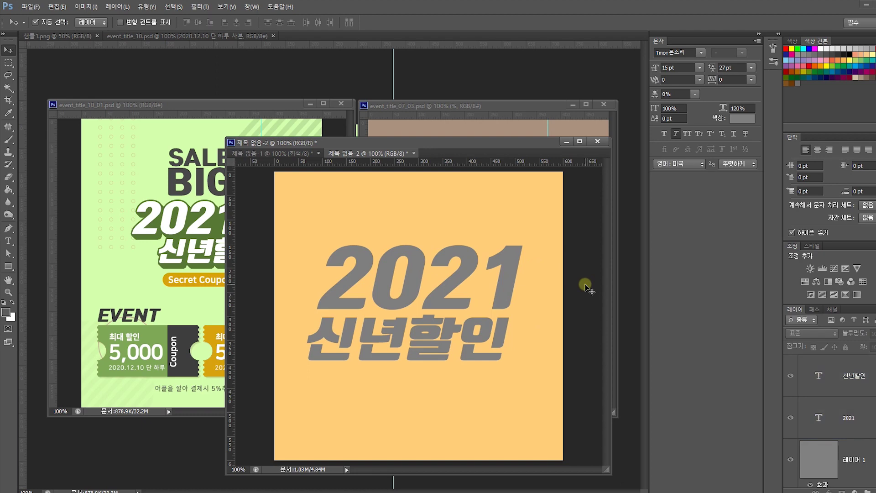
Step: Set the text colour of both the "2021" and "신년할인" layers to white (#ffffff)
click(549, 243)
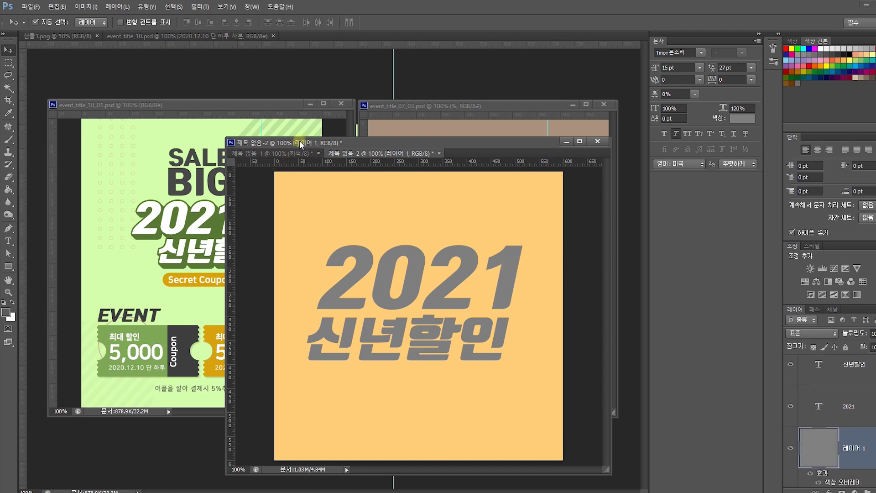
drag(299, 141, 351, 134)
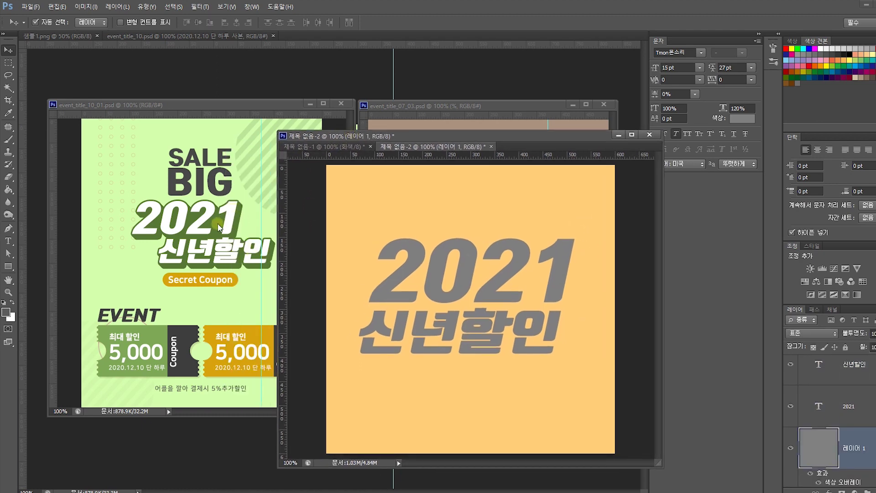
click(511, 293)
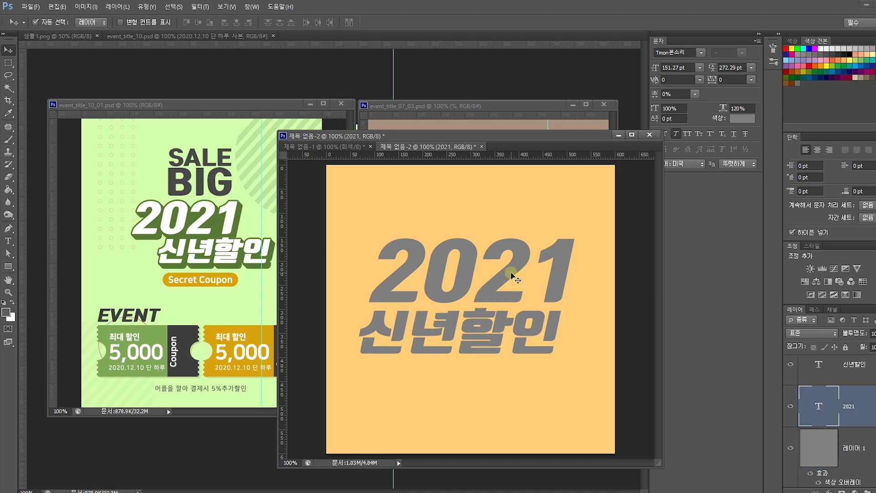
shift+click(537, 333)
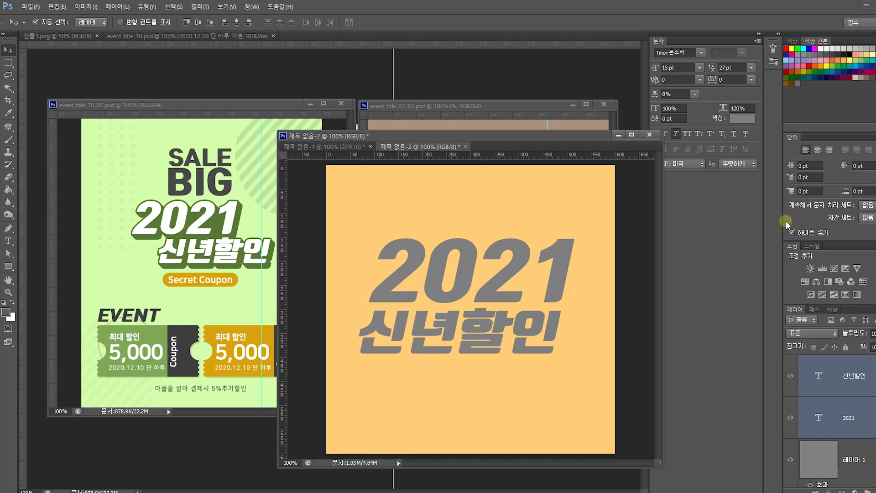
click(744, 120)
drag(620, 295, 525, 267)
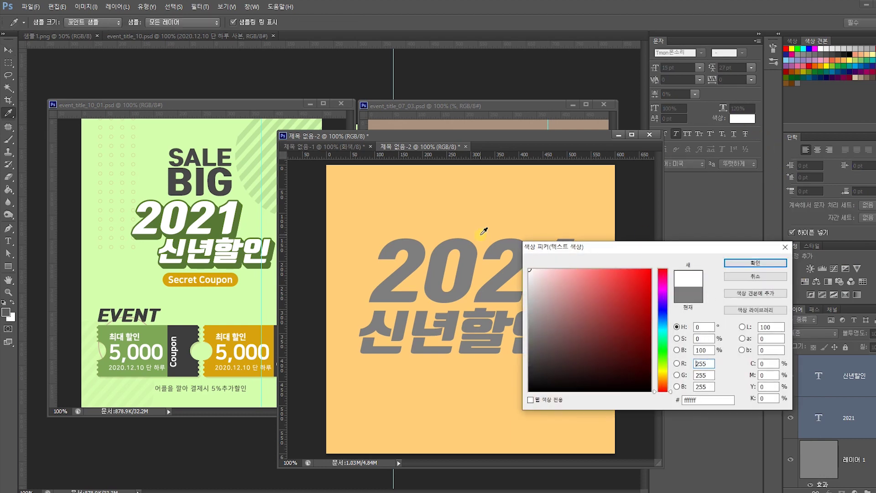
key(Return)
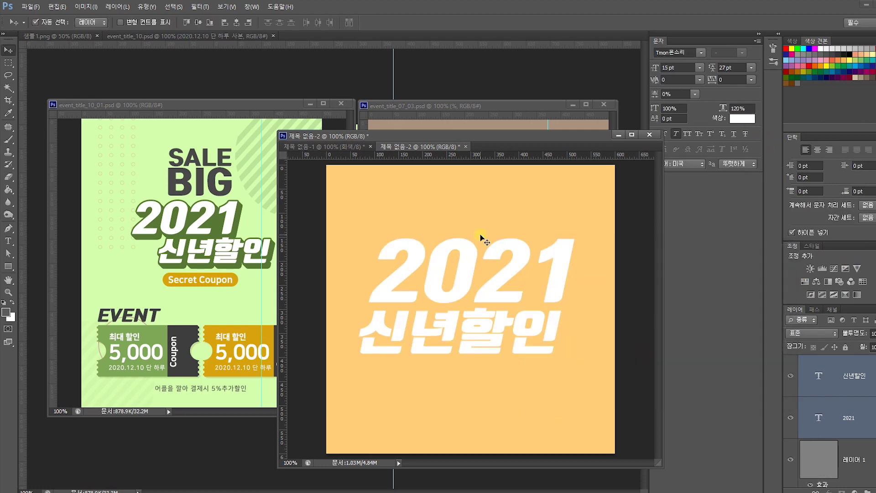
click(621, 263)
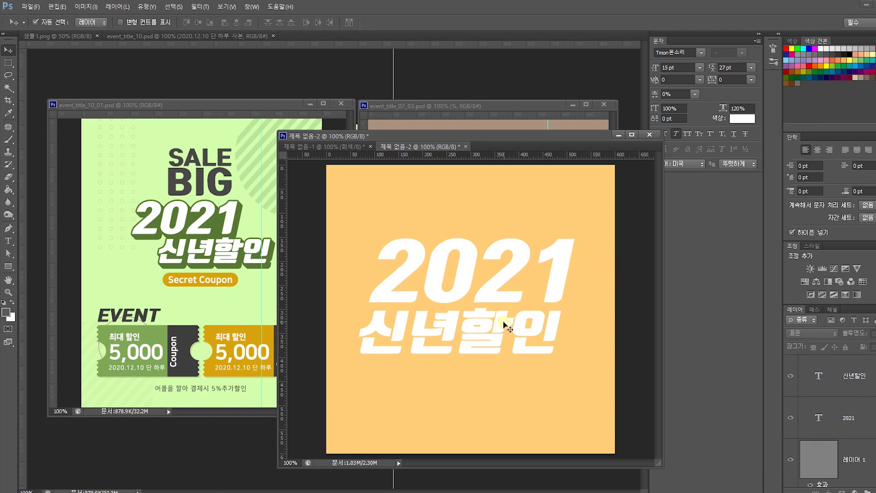
Step: Examine the extruded "2021 신년할인" title in the reference document event_title_10_01.psd at 200% in an enlarged window
click(229, 228)
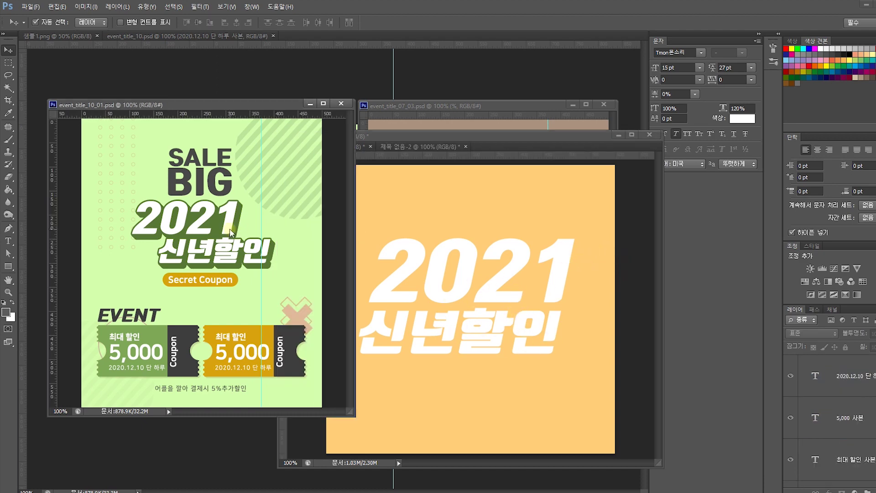
key(ctrl+plus)
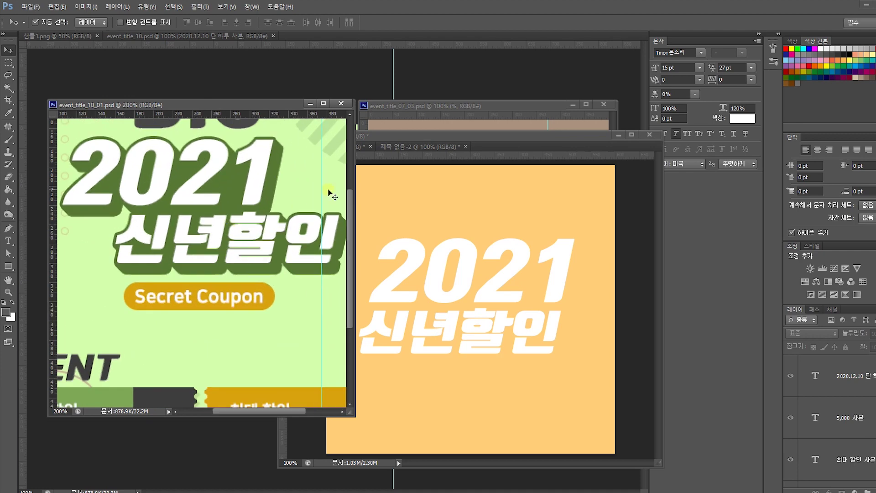
drag(356, 97, 408, 71)
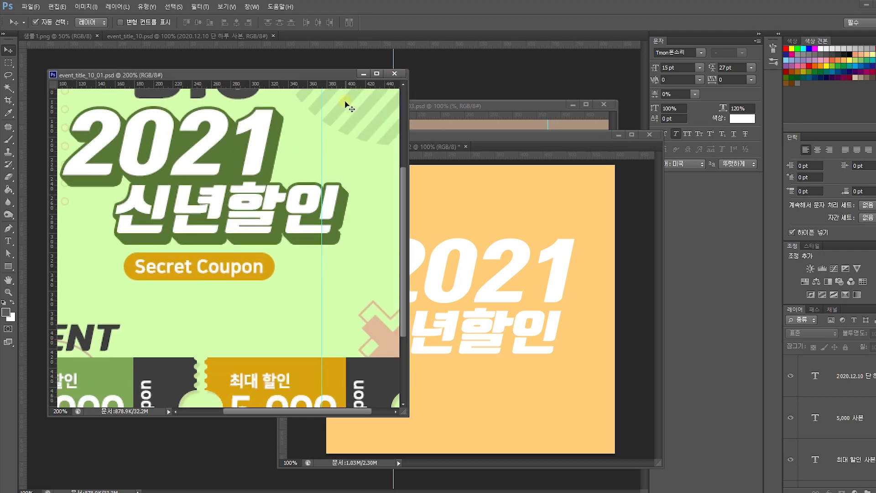
Step: Compare the title styling in event_title_10_01.psd and event_title_07_03.psd with the orange title document
drag(241, 135, 255, 192)
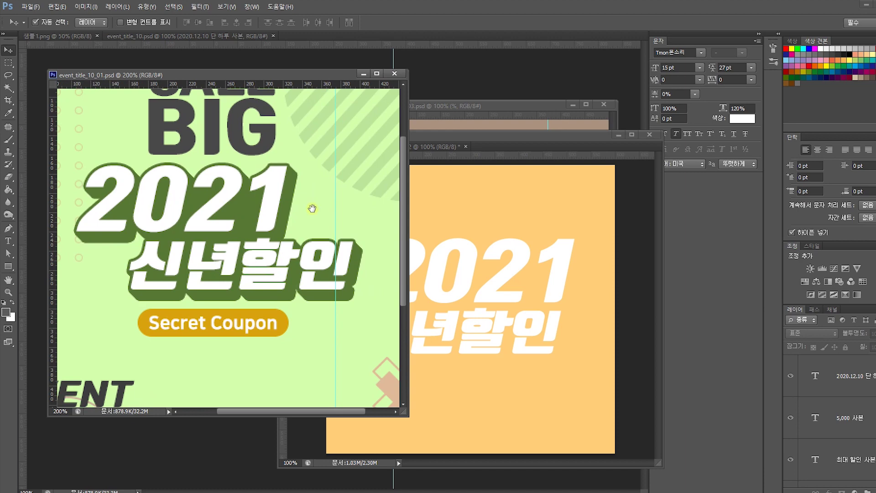
click(519, 267)
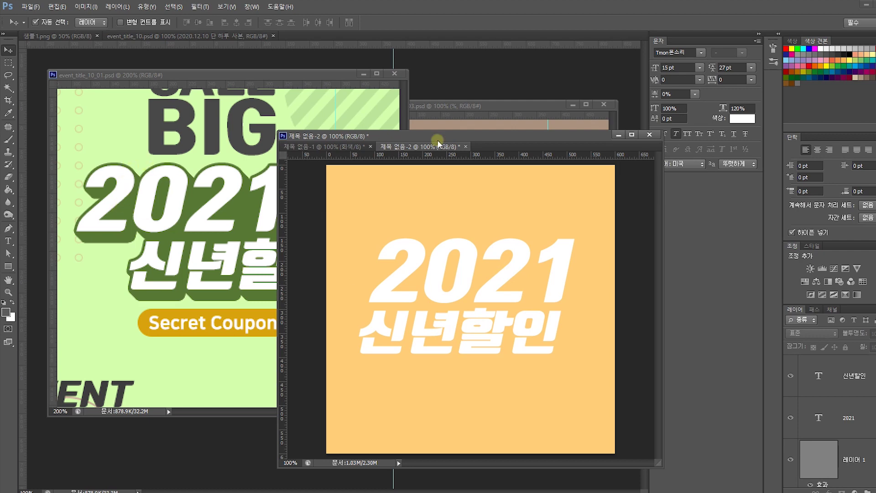
click(474, 119)
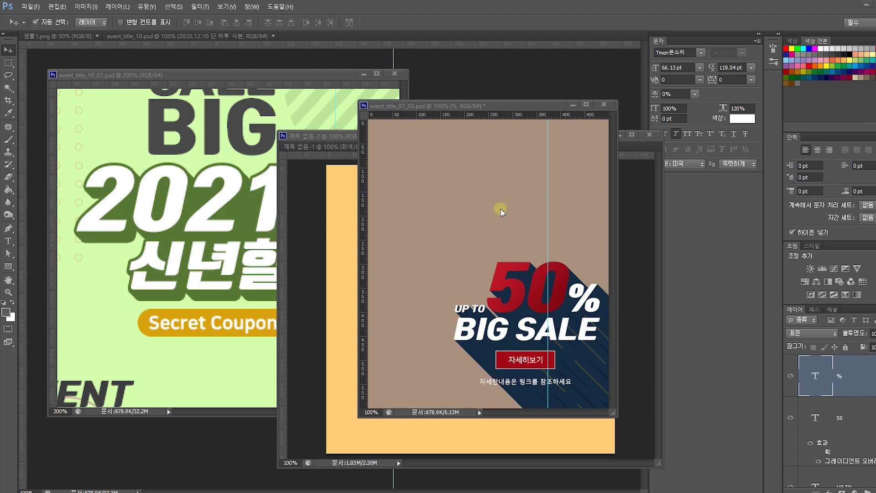
click(638, 193)
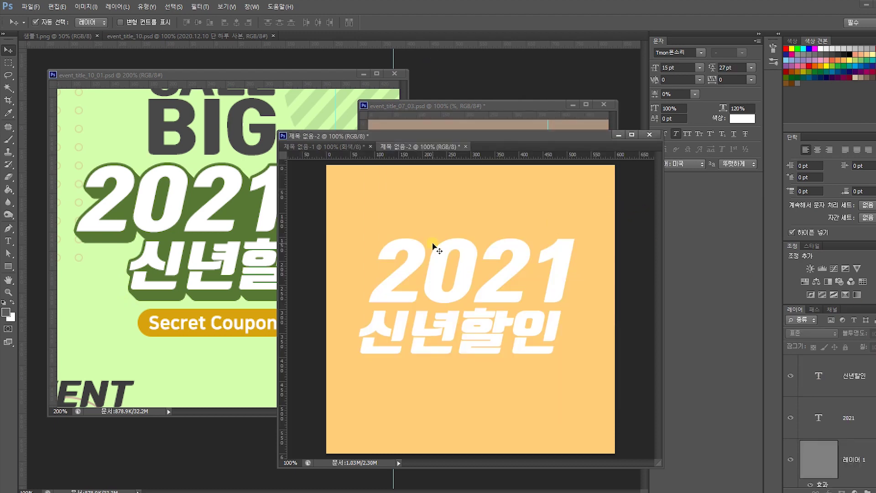
Step: Add a Stroke effect in dark orange #db8b00 to the "2021" text layer
click(420, 261)
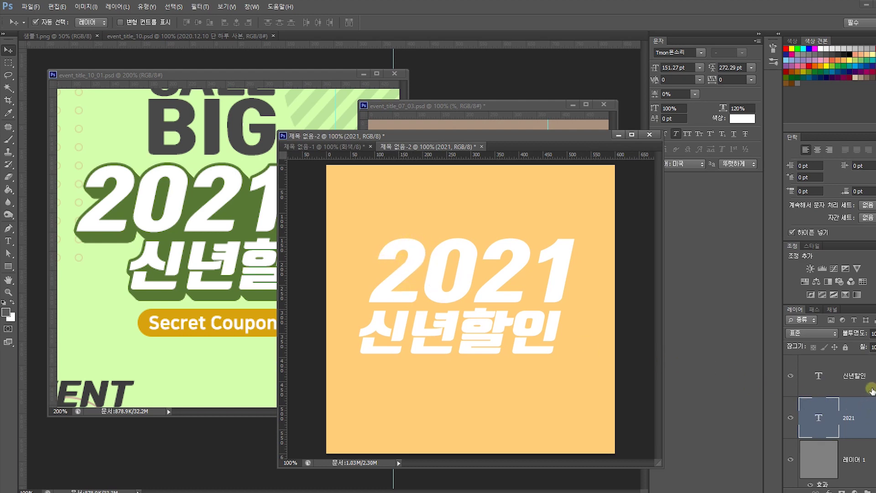
double_click(872, 417)
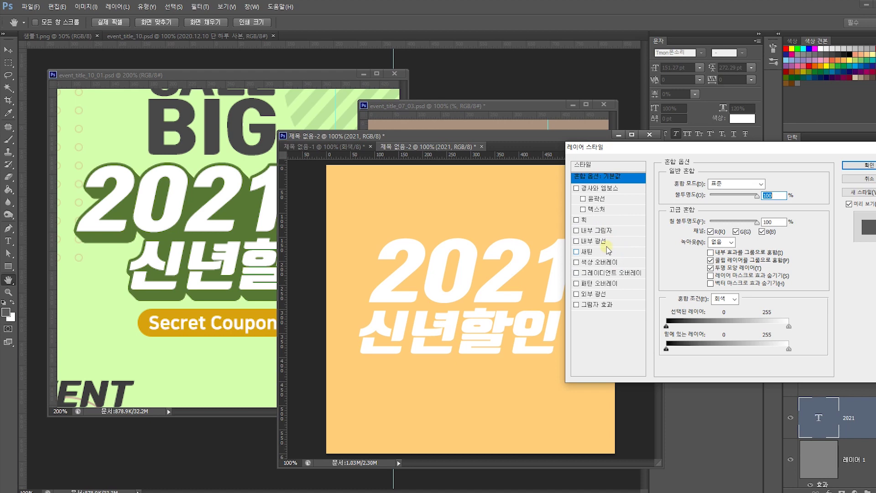
click(605, 222)
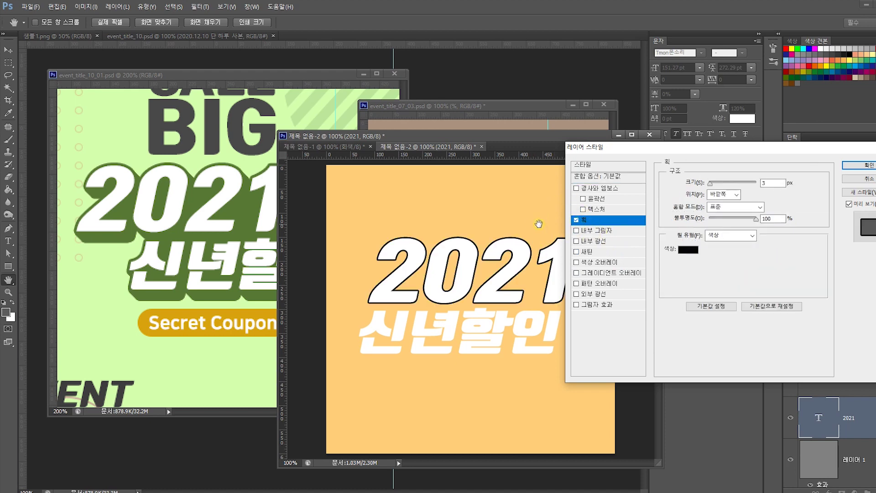
click(688, 250)
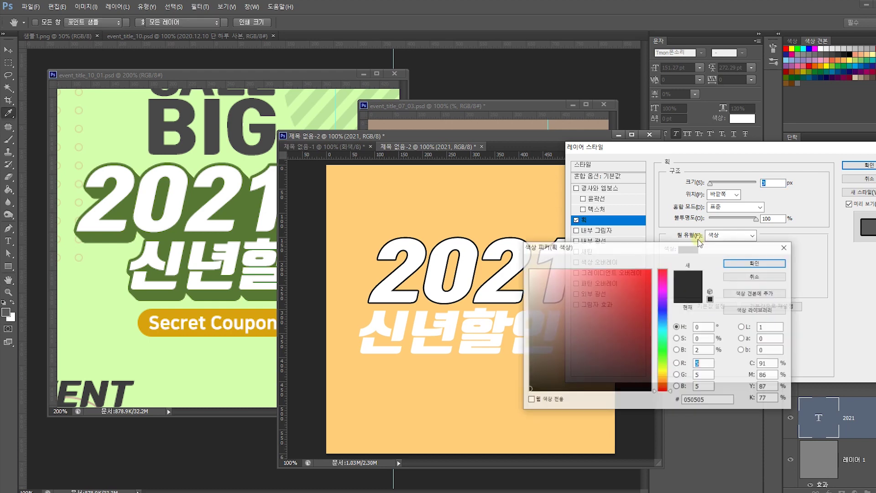
click(663, 372)
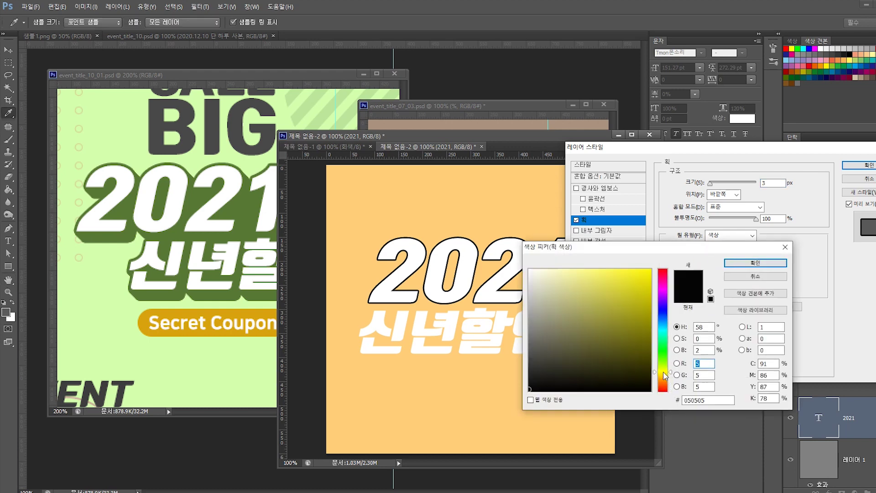
click(664, 378)
mouse_move(619, 330)
mouse_down()
mouse_move(630, 301)
mouse_move(656, 293)
mouse_up()
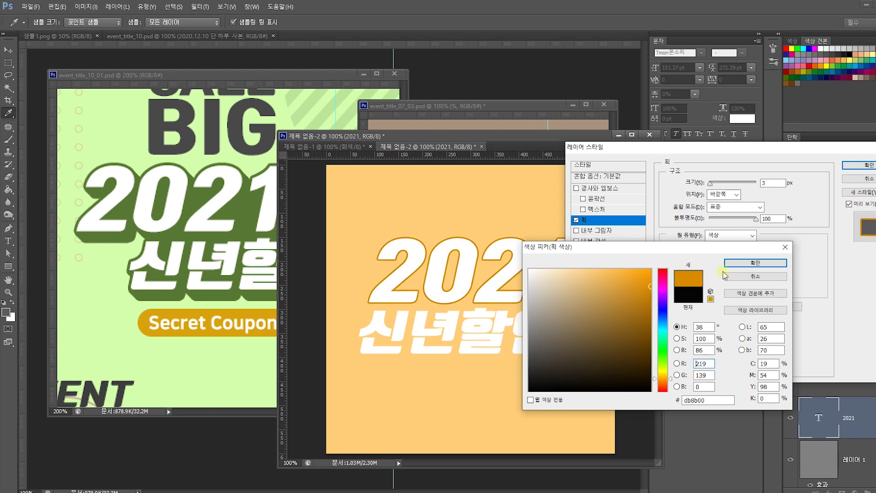
click(743, 263)
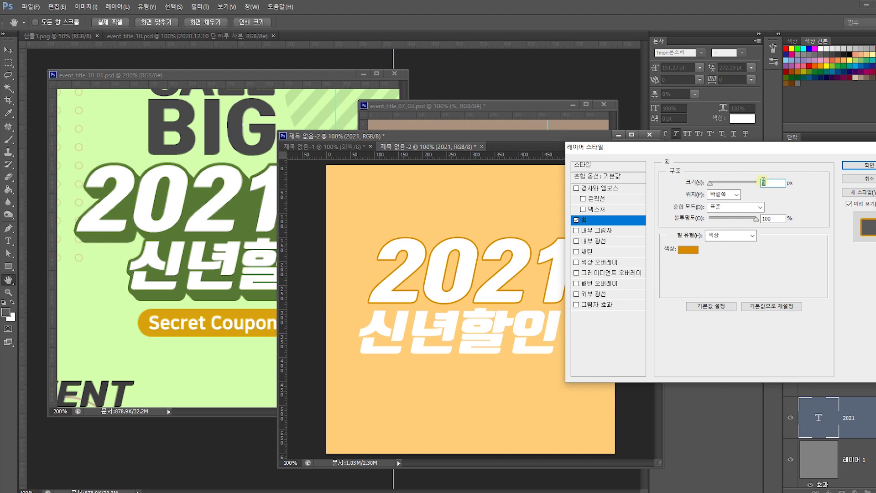
Step: Set the stroke size of the "2021" layer to 7 px and apply the layer style
key(Up)
key(Up)
key(Up)
key(Up)
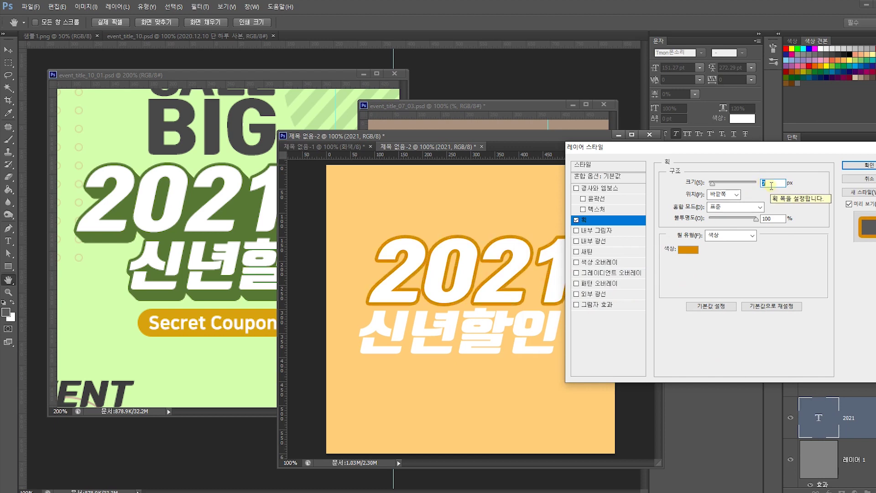
key(Up)
key(Up)
key(Up)
key(Up)
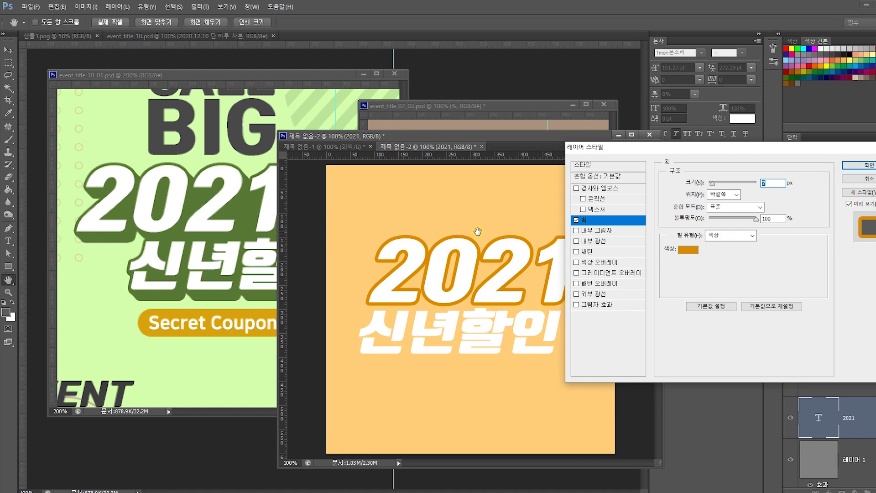
click(868, 167)
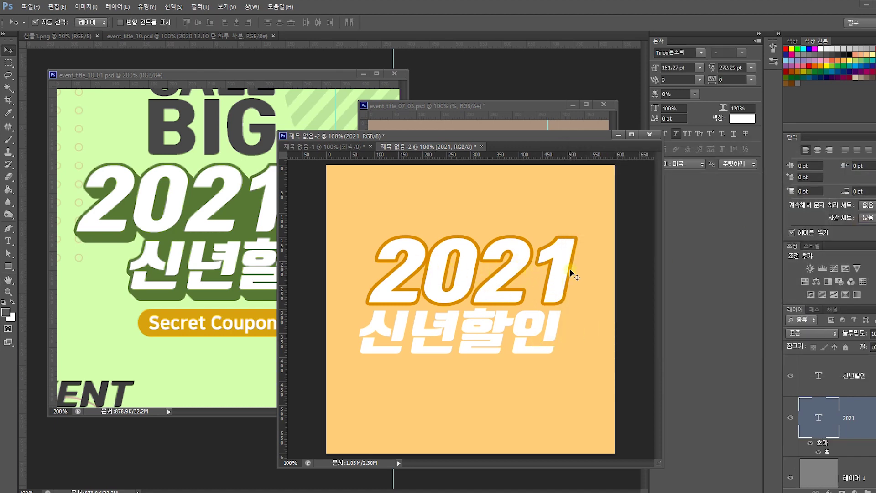
Step: Copy the layer style of the "2021" layer and paste it onto the "신년할인" text layer
right_click(862, 422)
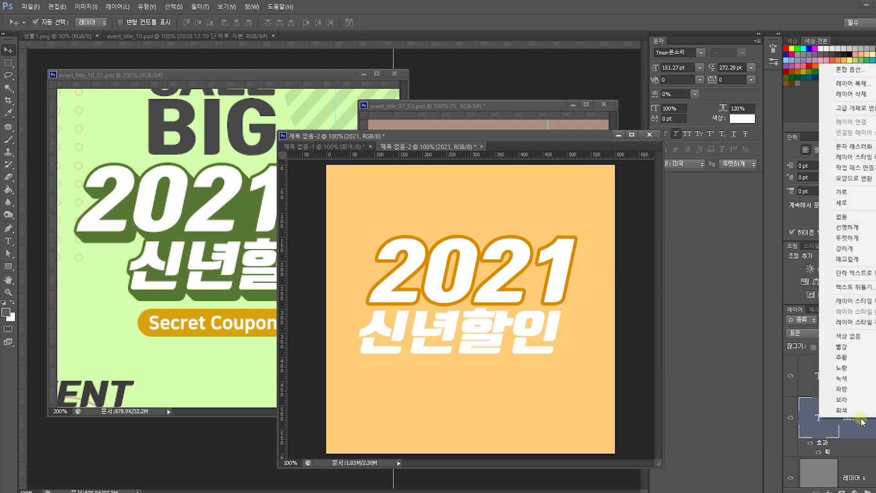
click(866, 301)
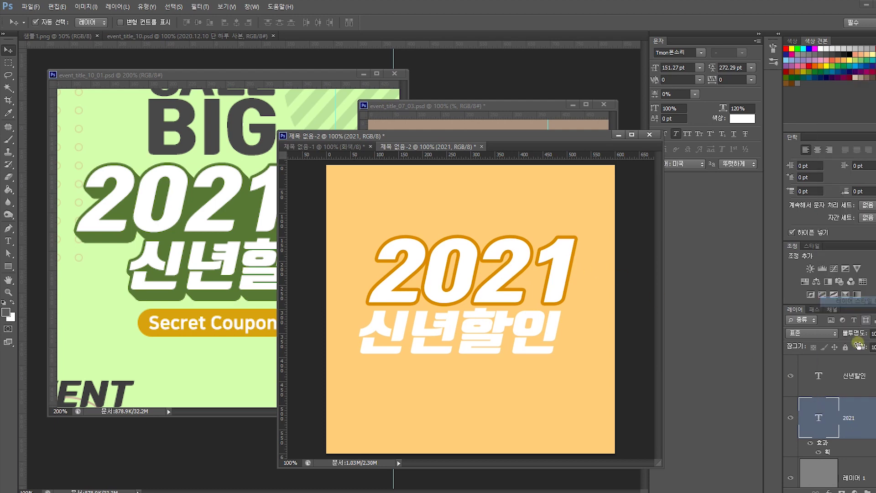
right_click(855, 383)
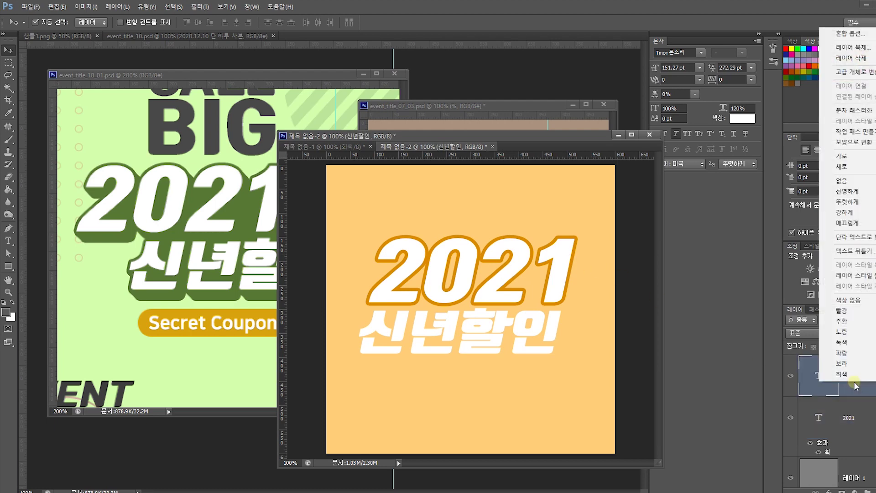
click(864, 276)
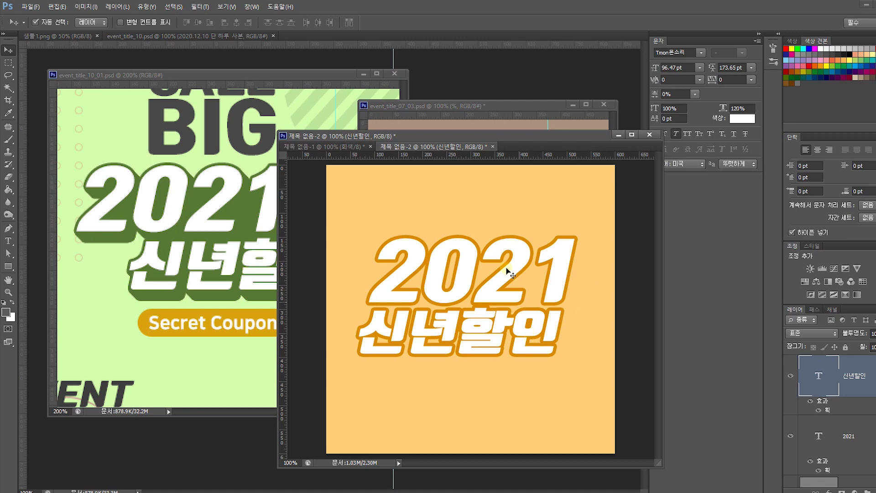
click(632, 237)
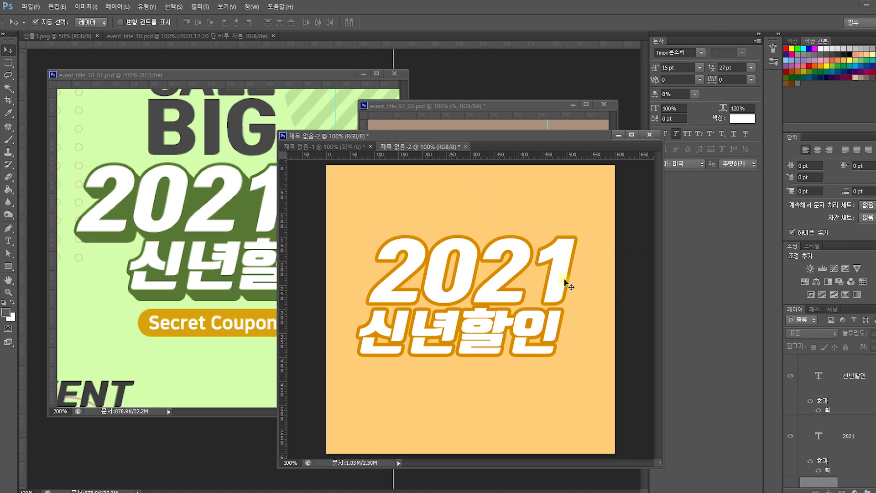
Step: Set the tracking of the "2021" and "신년할인" text layers to 5 and move both up about 60 px
click(528, 330)
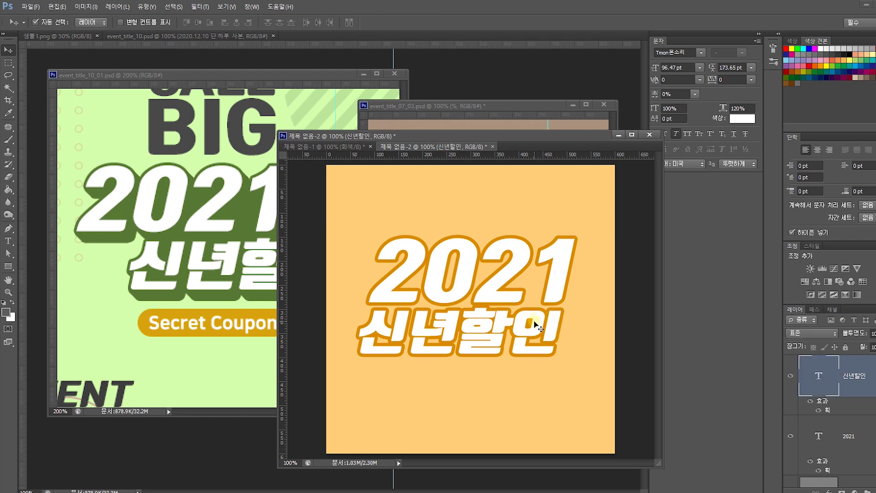
mouse_move(522, 138)
mouse_down()
mouse_move(585, 124)
mouse_move(546, 120)
mouse_move(523, 130)
mouse_up()
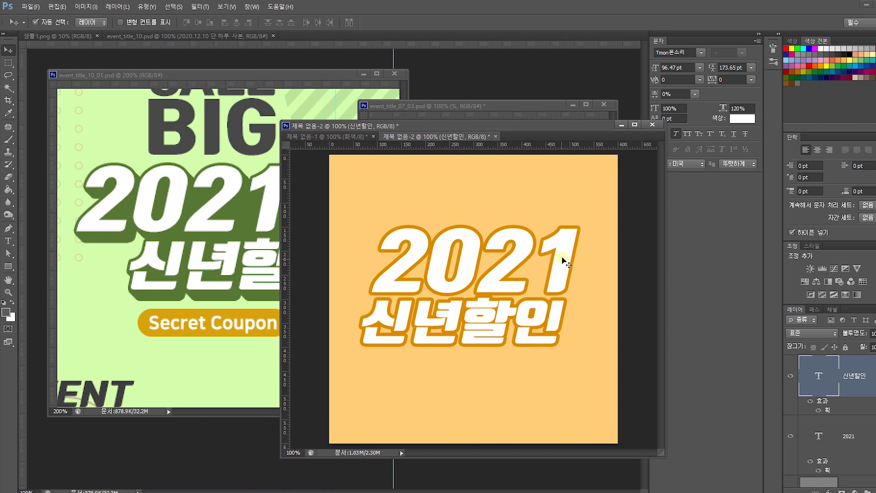
shift+click(563, 258)
click(751, 80)
click(737, 173)
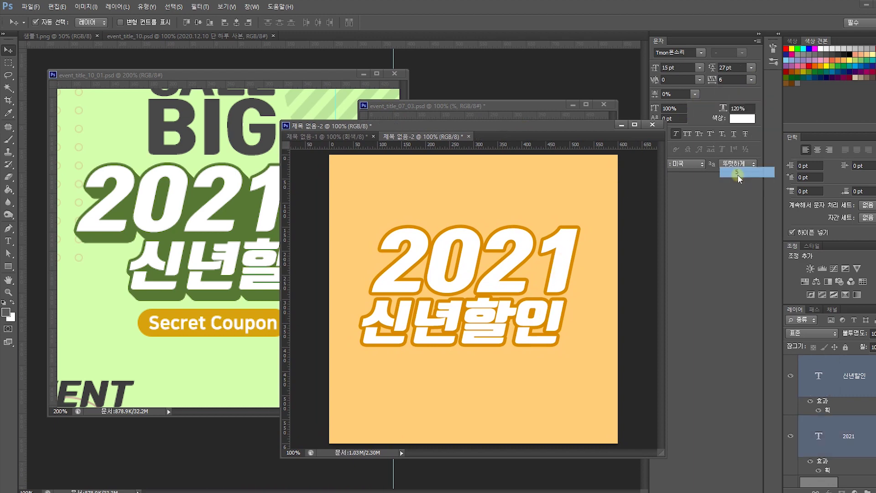
click(596, 289)
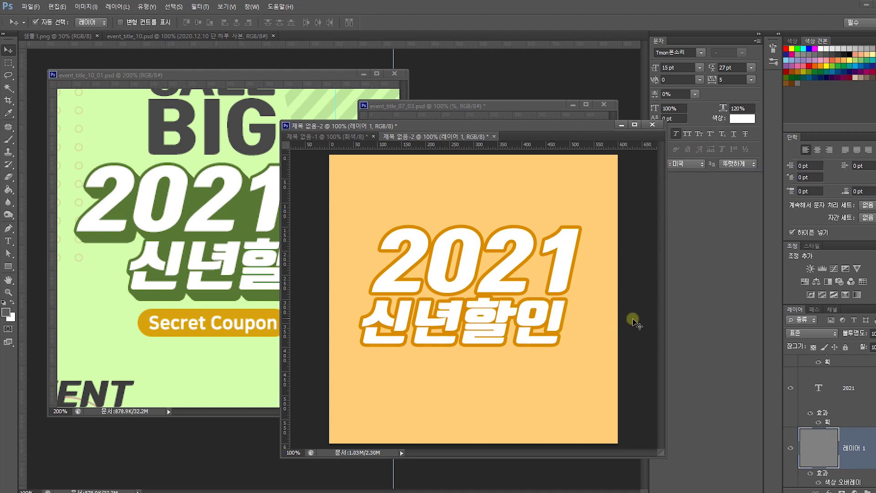
drag(632, 330, 429, 244)
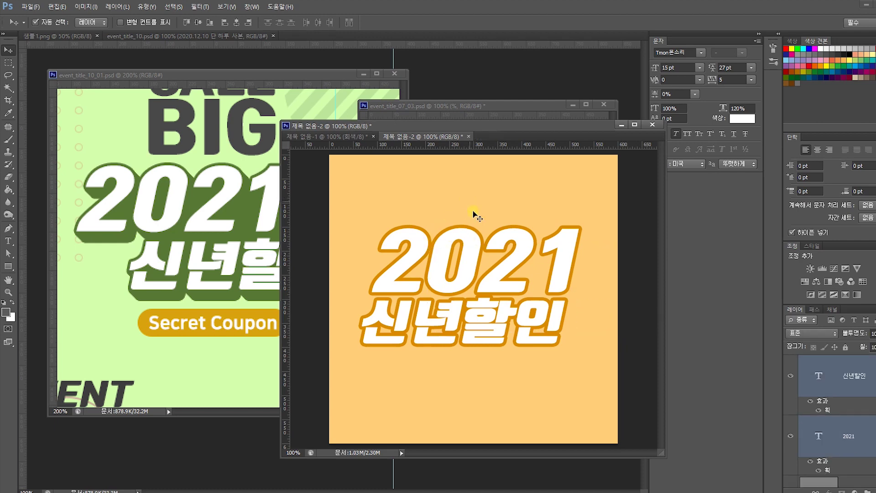
drag(517, 259, 517, 229)
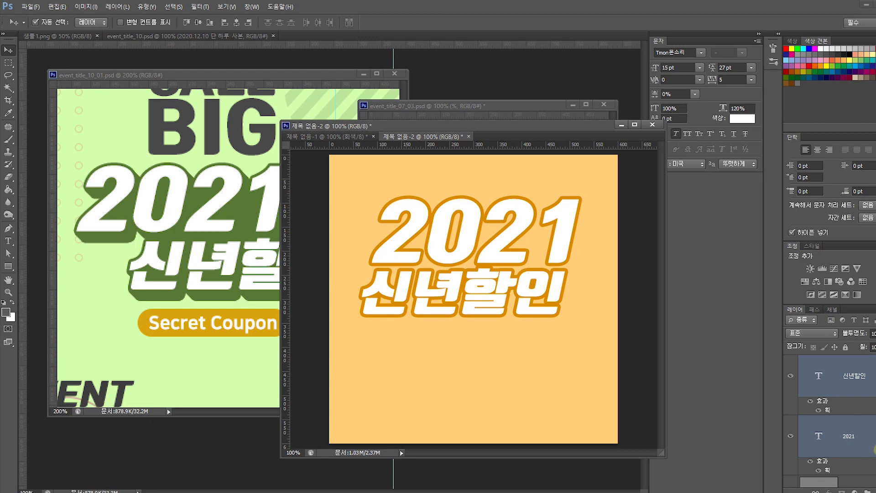
Step: Duplicate the "2021" and "신년할인" text layers and merge the two copies into one layer
drag(871, 460, 869, 461)
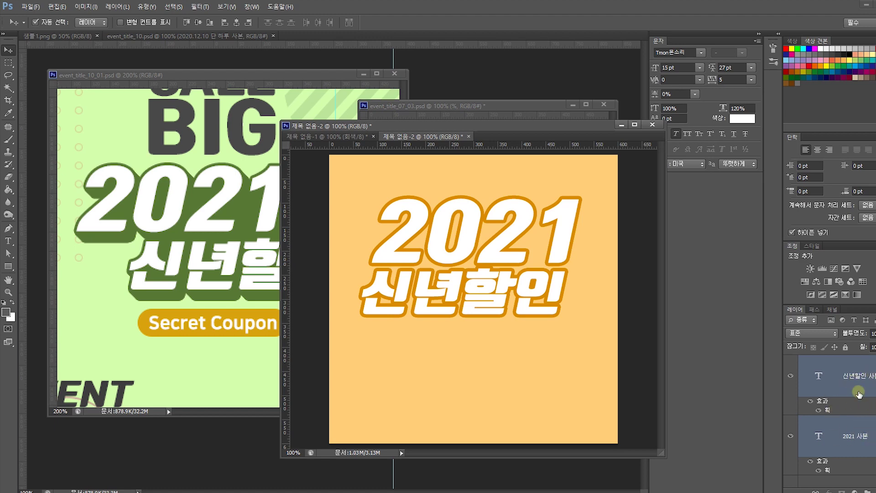
key(ctrl+e)
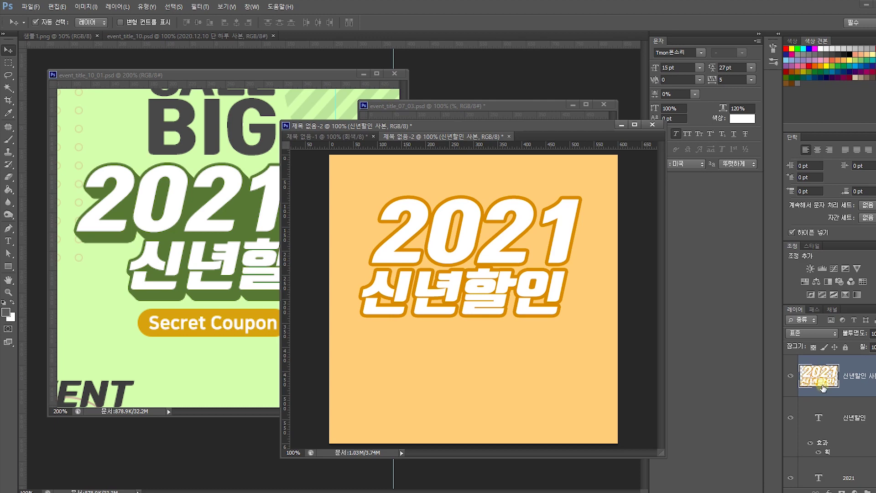
Step: Give the merged title copy a Color Overlay of #db8b00 and place it beneath both text layers
double_click(866, 389)
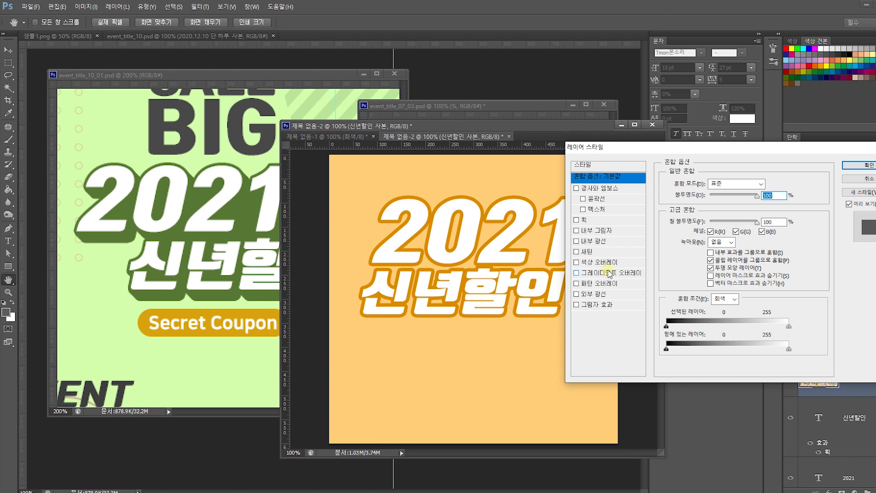
click(607, 262)
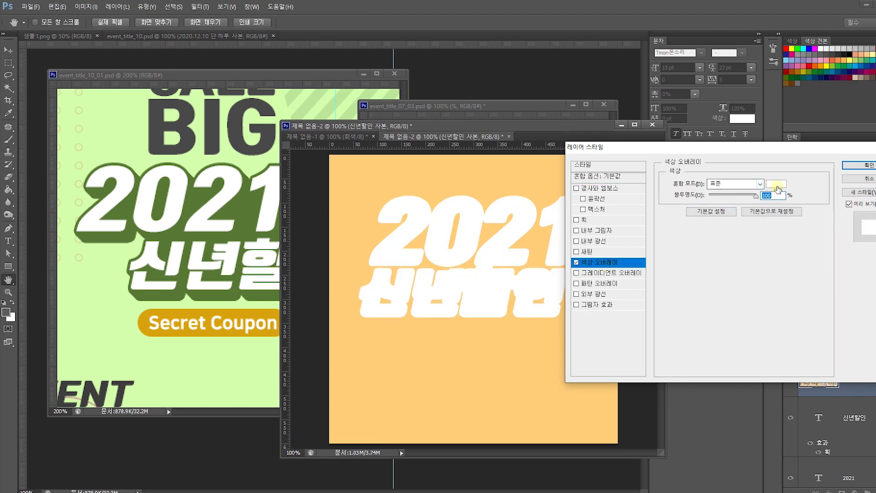
click(776, 183)
click(509, 246)
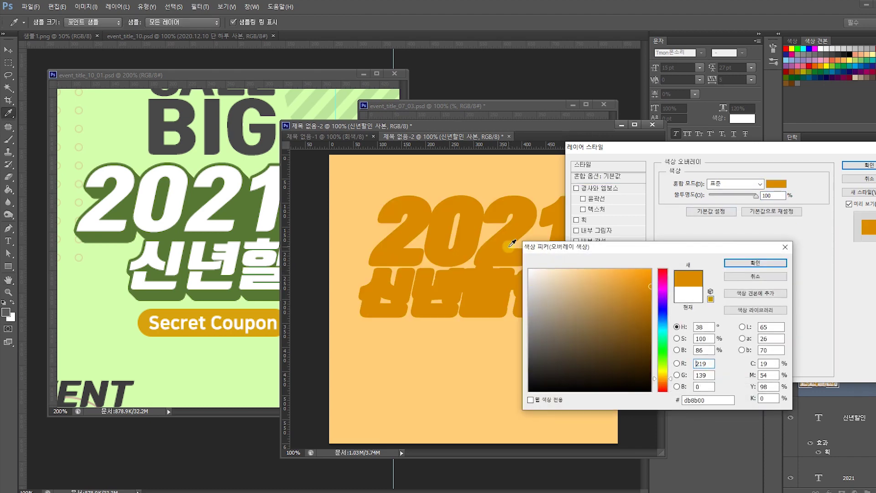
click(775, 265)
click(850, 165)
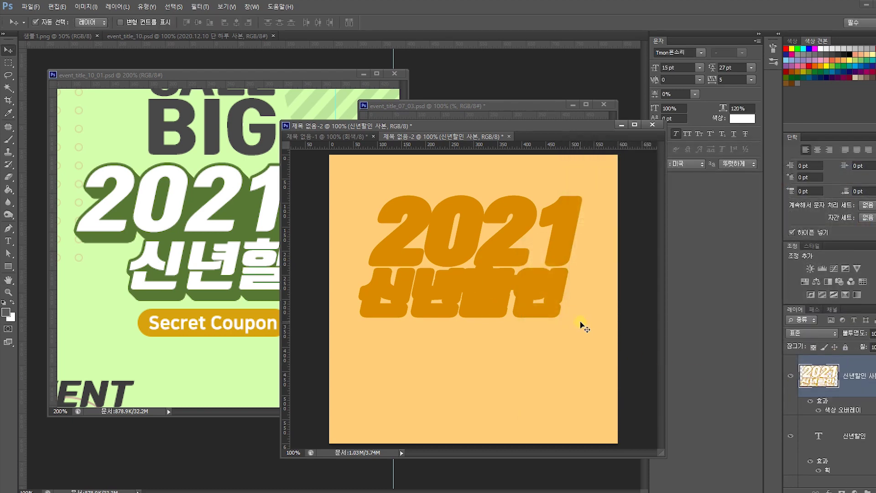
drag(858, 382, 863, 467)
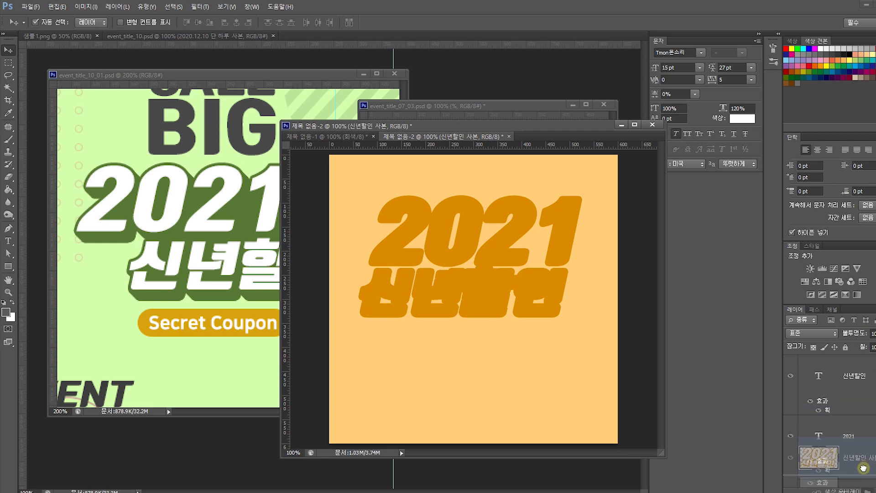
drag(864, 467, 865, 470)
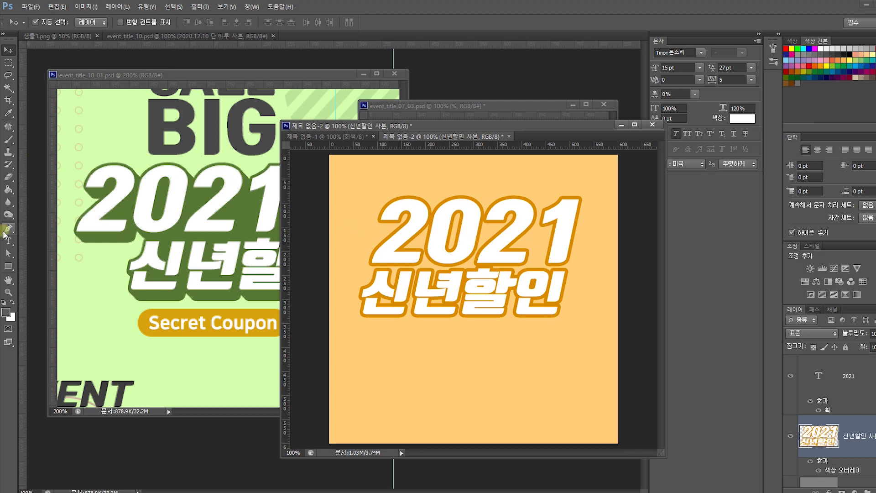
Step: Add a new layer above the merged title copy and brush a right-pointing and a down-pointing arrow beside the "2021" text
click(8, 140)
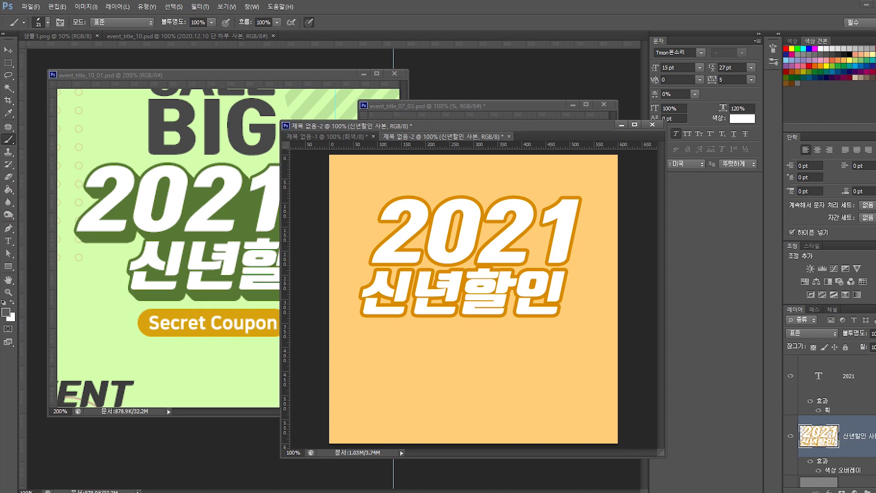
key(ctrl+shift+alt+n)
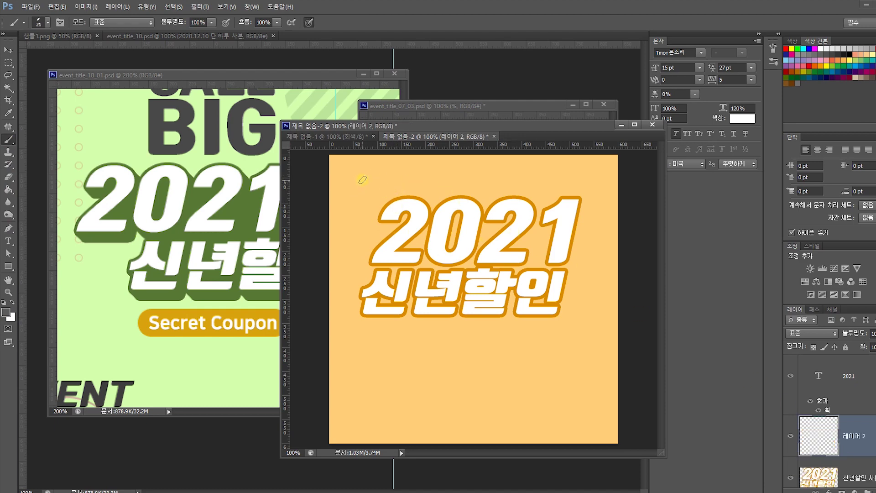
mouse_move(359, 176)
mouse_down()
mouse_move(412, 177)
mouse_move(402, 162)
mouse_move(419, 175)
mouse_move(404, 188)
mouse_up()
mouse_move(356, 199)
mouse_down()
mouse_move(356, 252)
mouse_move(343, 243)
mouse_move(358, 251)
mouse_move(381, 229)
mouse_up()
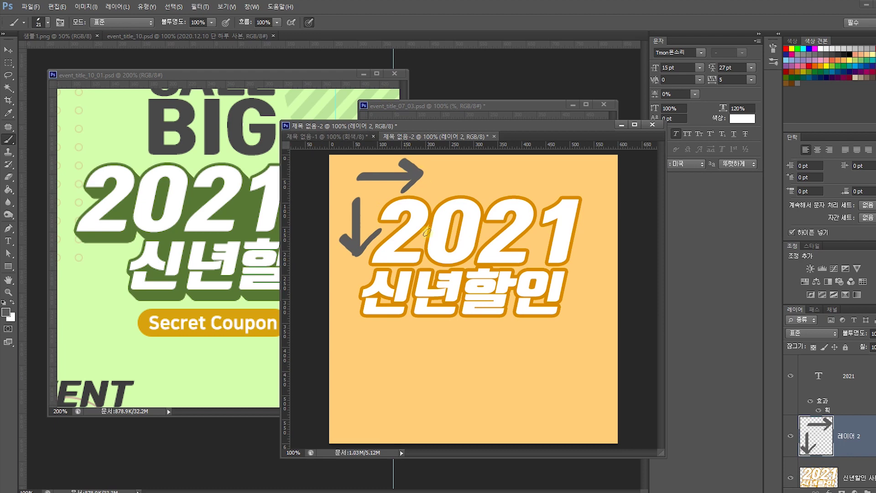
Step: Nudge the merged title copy 1 px right and 1 px down from behind the text layers
click(10, 51)
scroll(859, 410, down, 2)
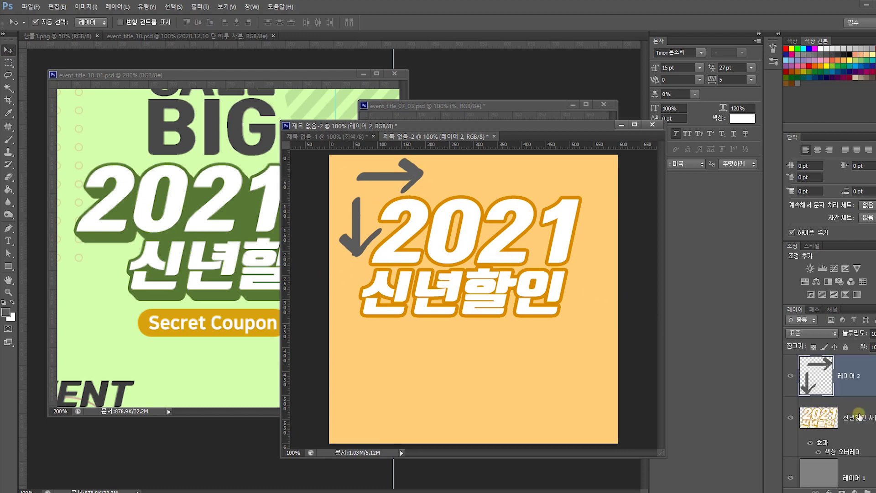
click(857, 429)
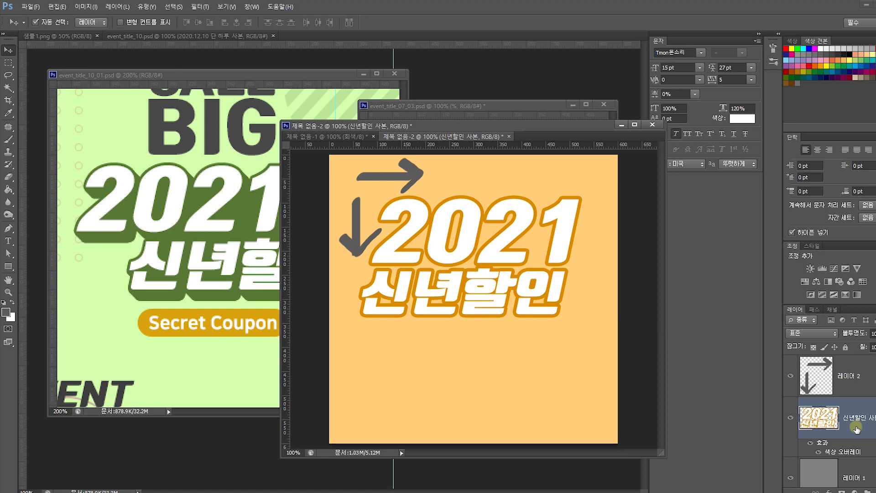
key(ctrl+plus)
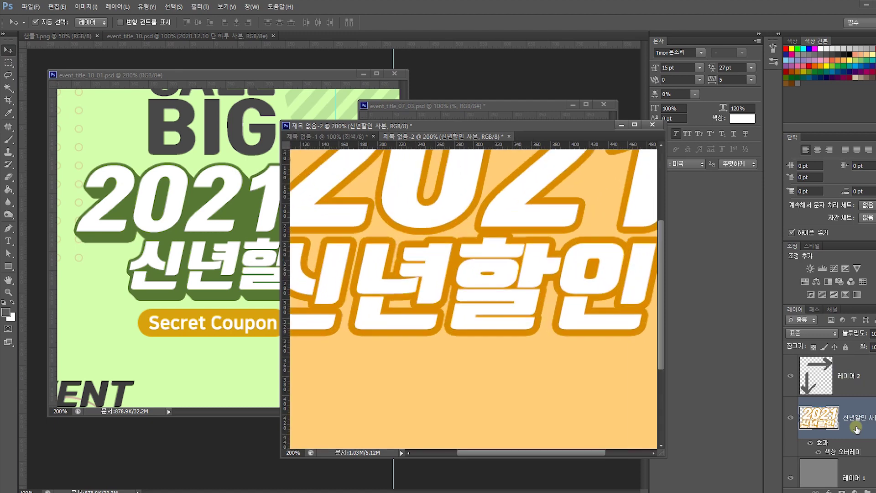
key(ctrl+minus)
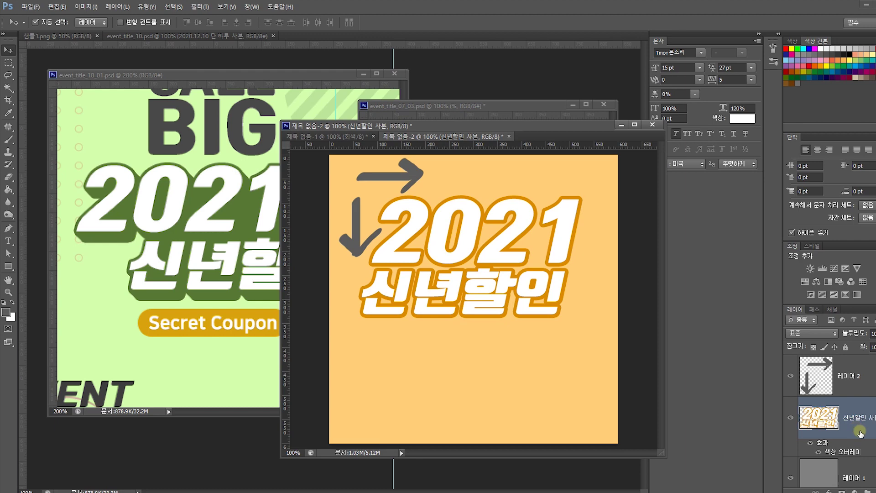
Step: Change the Color Overlay of the merged title copy to blue #0018ce
double_click(861, 434)
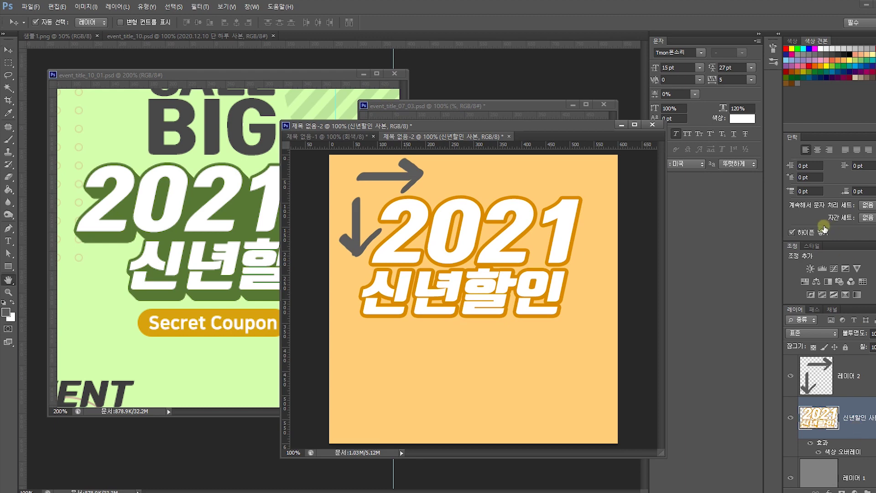
click(598, 262)
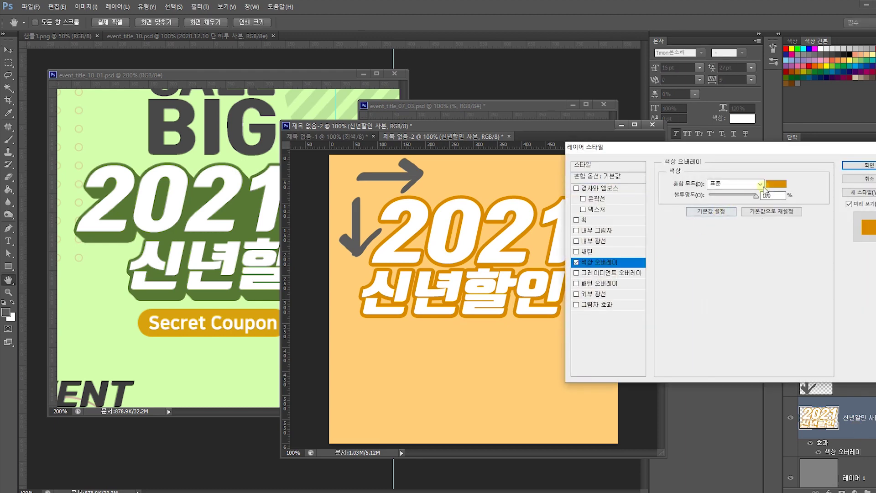
click(776, 183)
click(661, 348)
drag(661, 302, 661, 292)
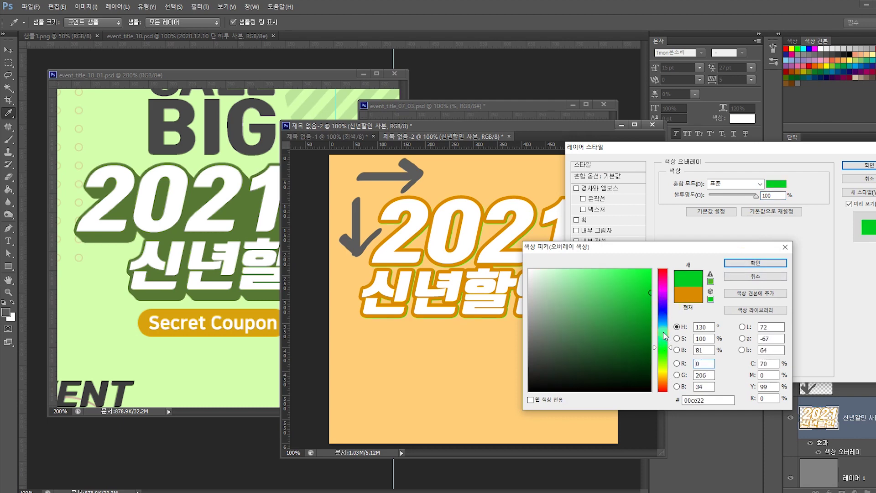
click(663, 312)
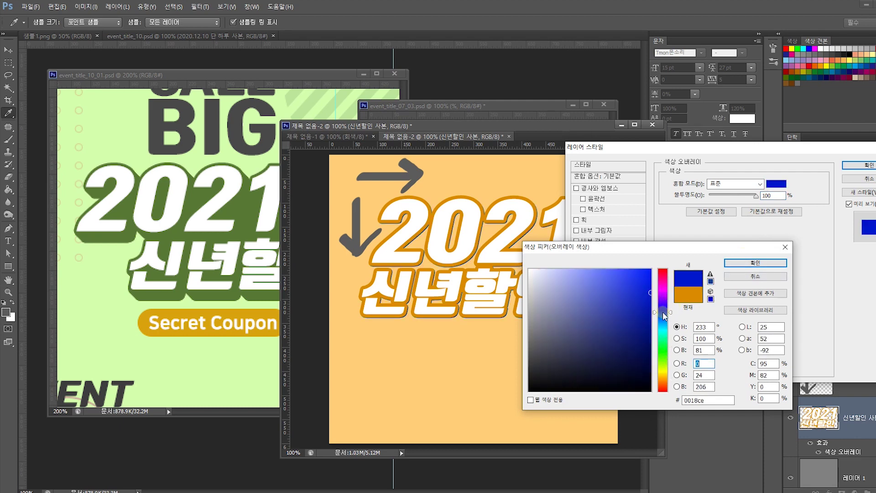
click(736, 271)
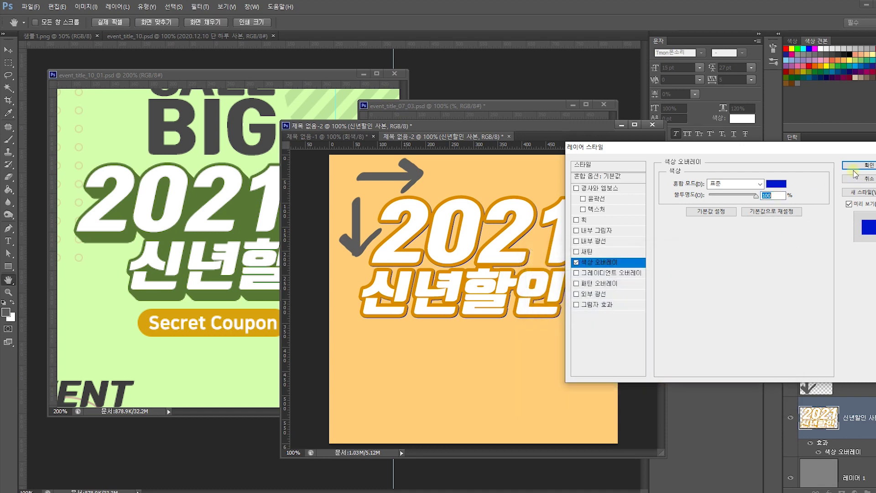
click(863, 168)
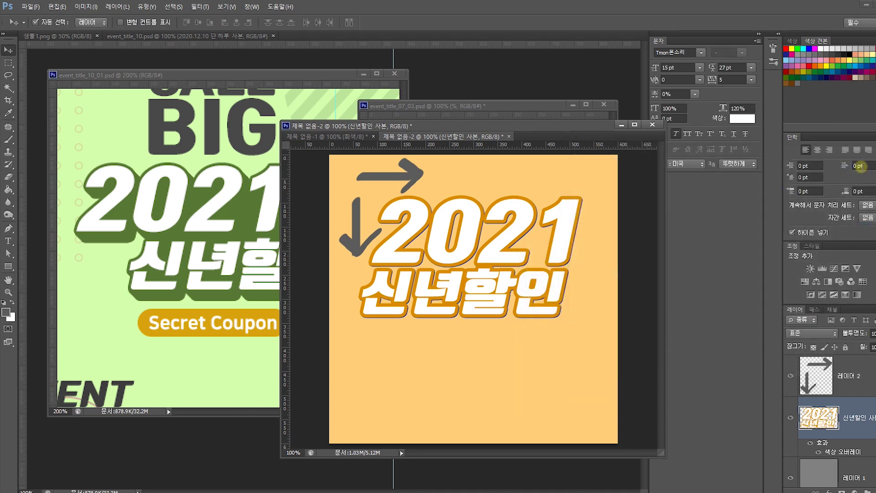
Step: Duplicate the blue title copy four times, nudging each new copy another 1 px right and 1 px down
key(ctrl+plus)
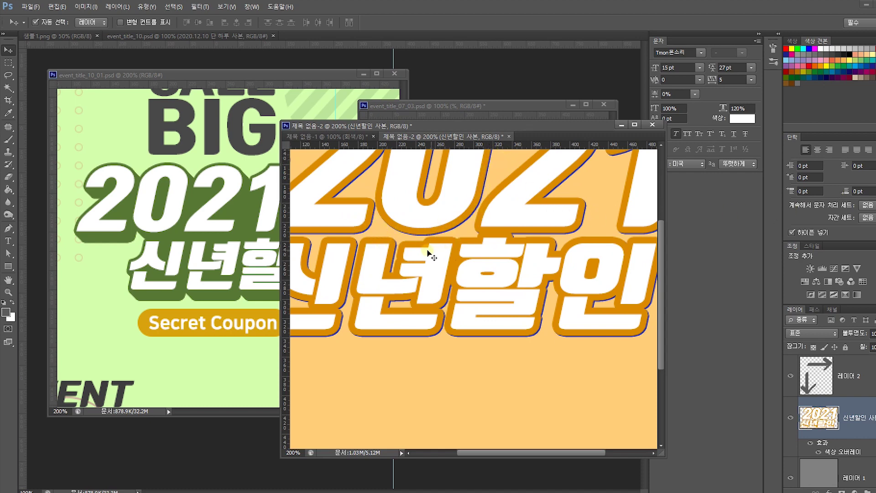
drag(405, 227, 449, 258)
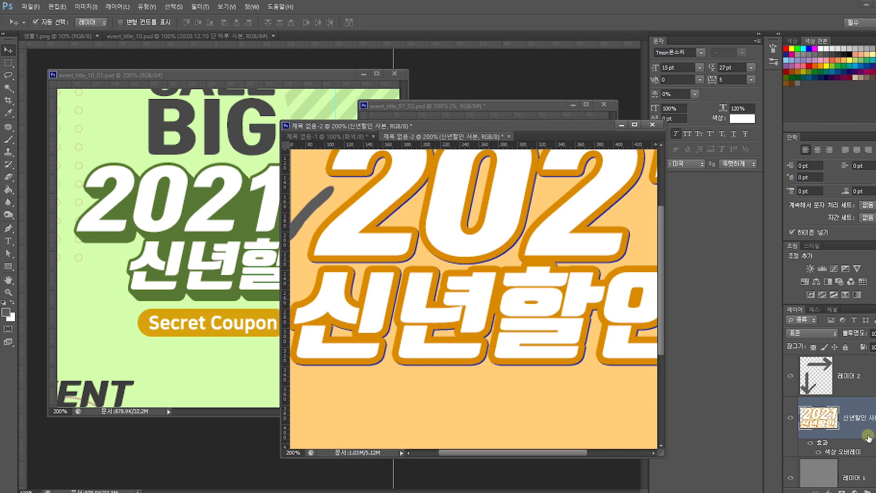
key(ctrl+j)
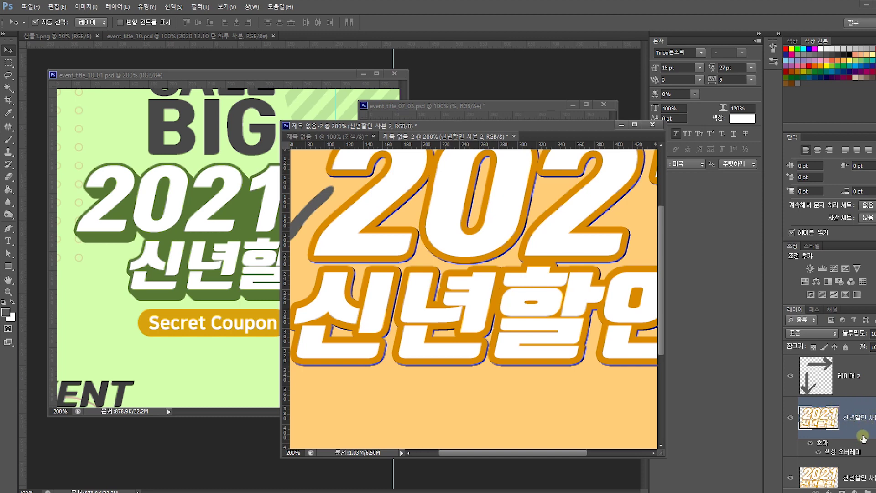
key(Right)
key(Down)
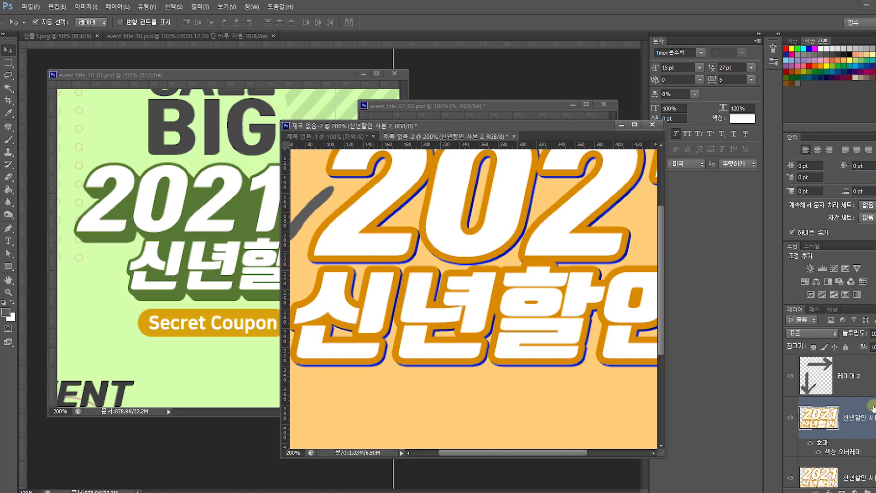
key(ctrl+j)
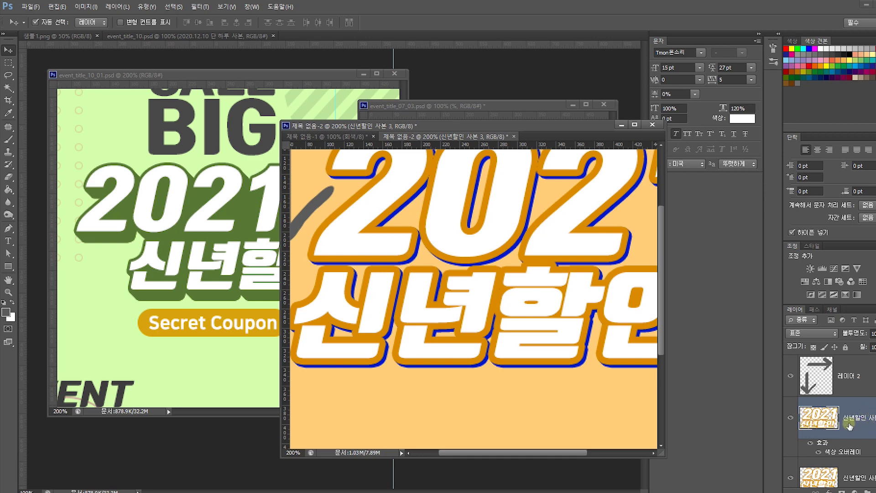
drag(819, 425, 827, 426)
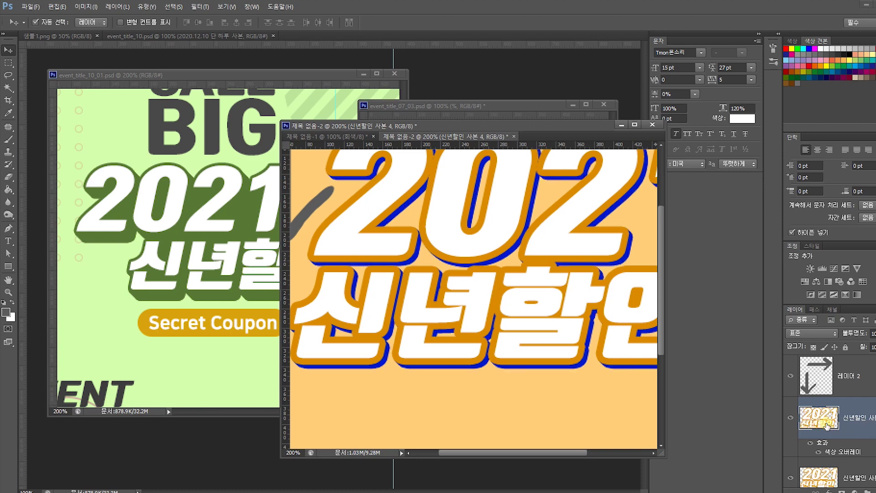
drag(827, 427, 827, 425)
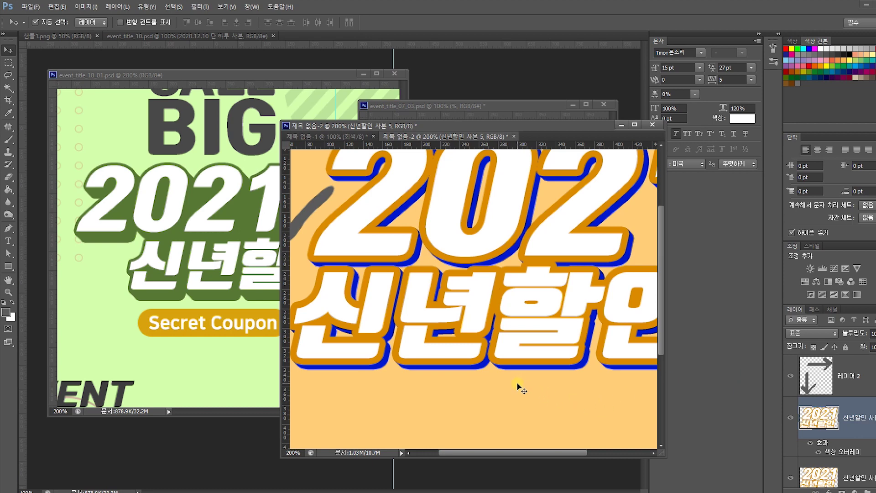
key(ctrl+j)
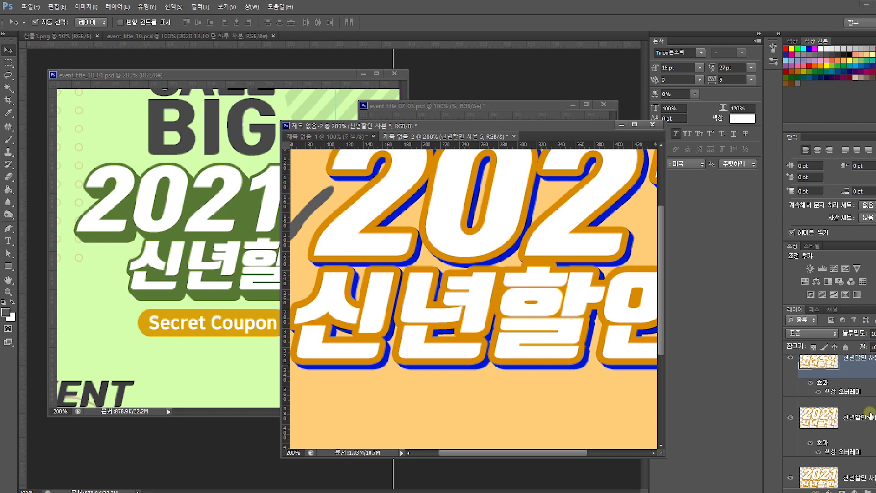
Step: Select all five blue title copies and merge them into one layer
click(842, 450)
ctrl+click(847, 418)
ctrl+click(849, 421)
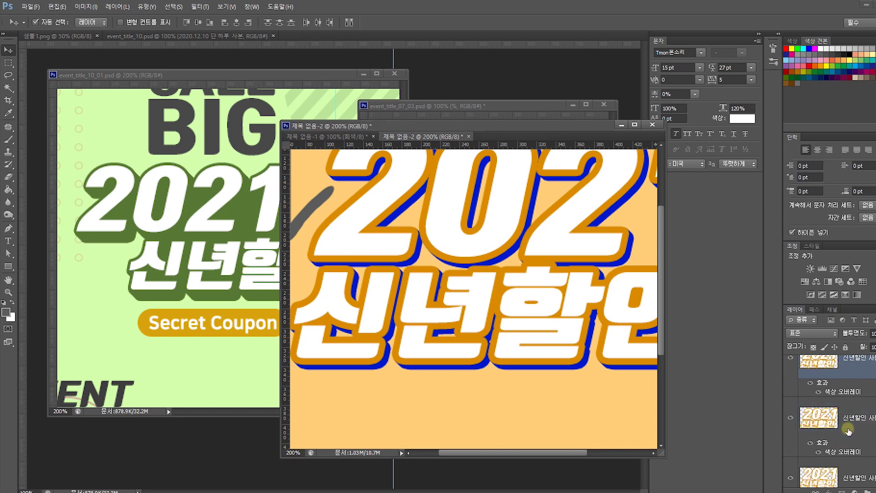
ctrl+click(856, 423)
ctrl+click(856, 423)
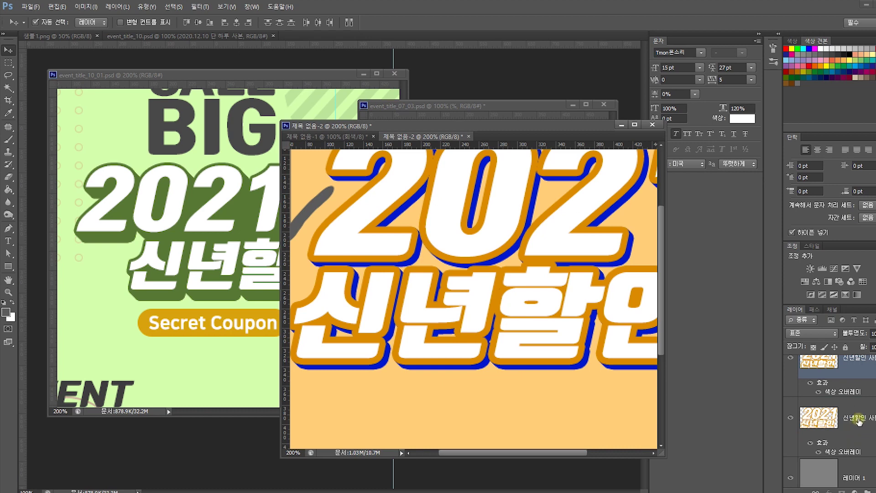
ctrl+click(858, 421)
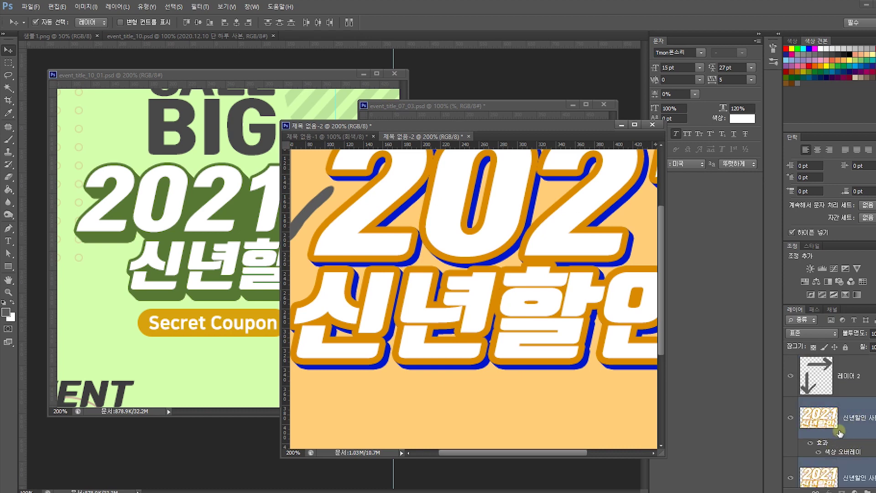
scroll(840, 433, down, 2)
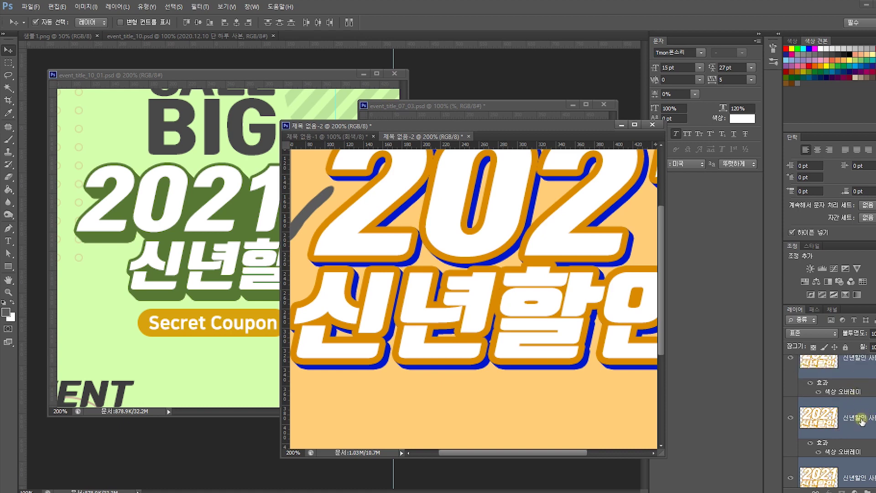
scroll(861, 420, up, 2)
scroll(875, 424, down, 3)
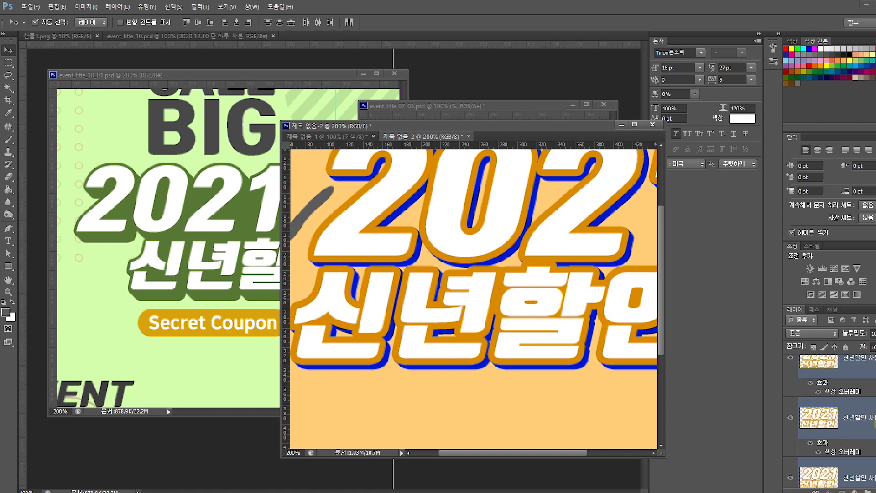
scroll(856, 425, up, 1)
key(ctrl+e)
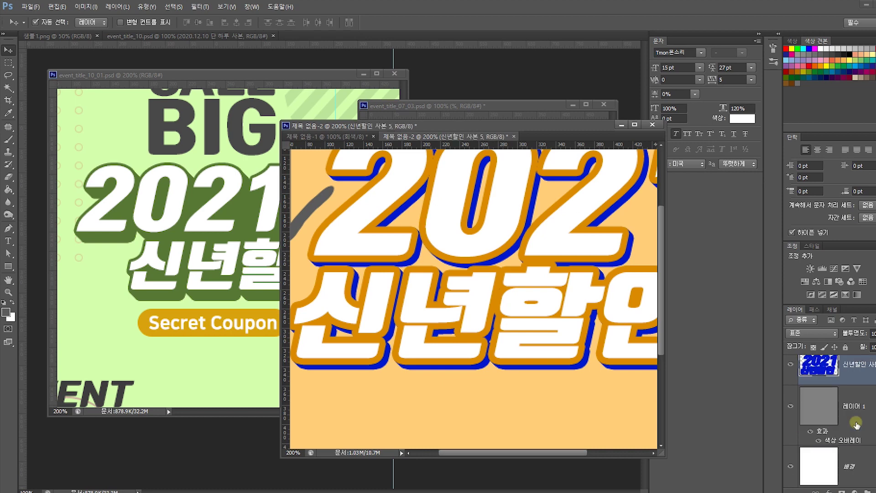
Step: Duplicate the merged blue extrusion layer and shift the copy about 8 px right and 8 px down
scroll(856, 426, up, 1)
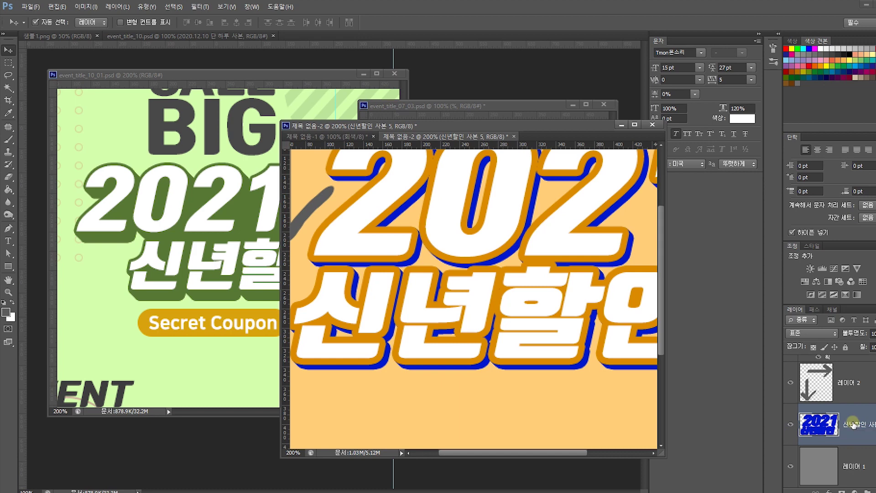
key(ctrl+j)
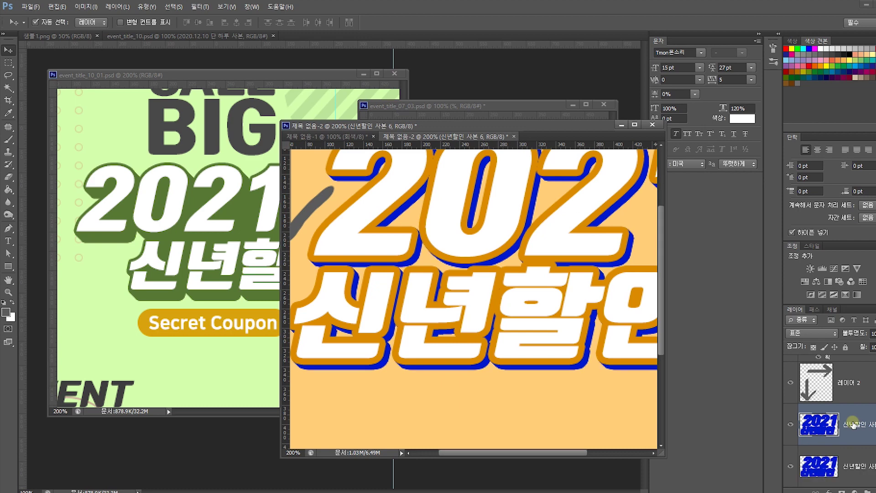
key(Right)
key(Right)
key(Right)
key(Down)
key(Down)
key(Down)
key(Right)
key(Down)
key(Right)
key(Down)
key(Right)
key(Down)
key(Right)
key(Down)
key(Right)
key(Down)
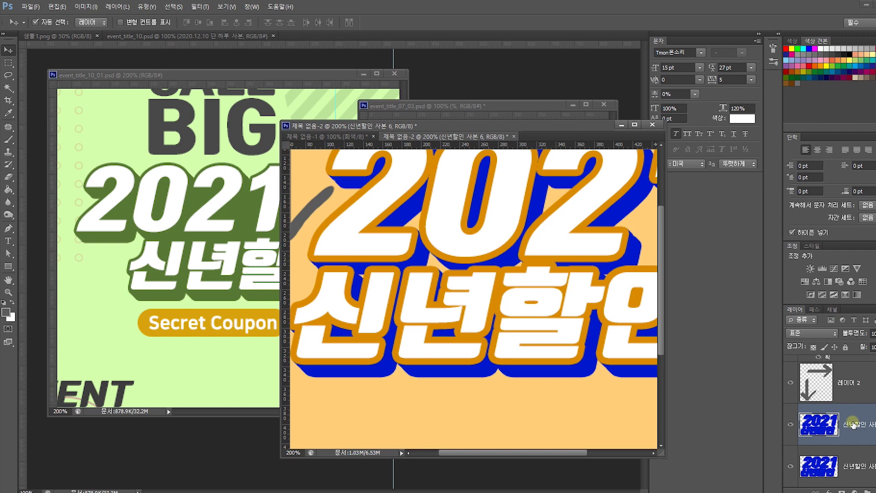
Step: Merge the two blue extrusion layers into a single layer
key(ctrl+minus)
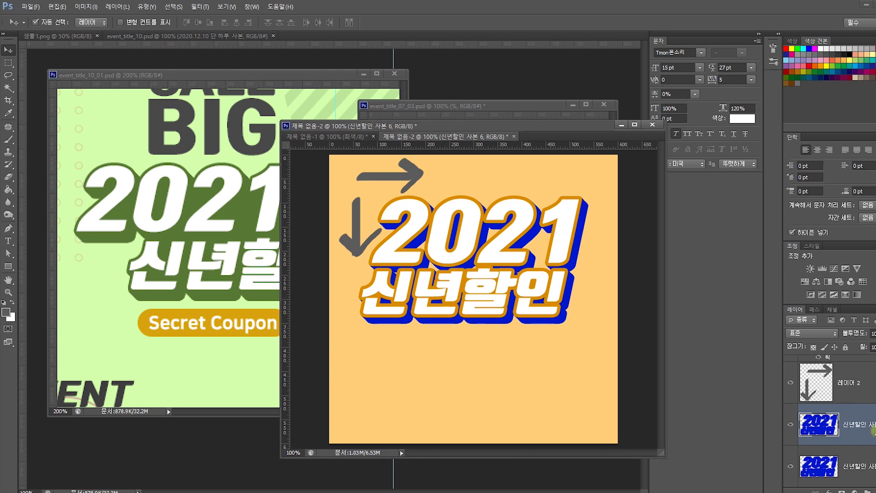
scroll(874, 431, down, 1)
shift+click(869, 407)
scroll(869, 409, up, 1)
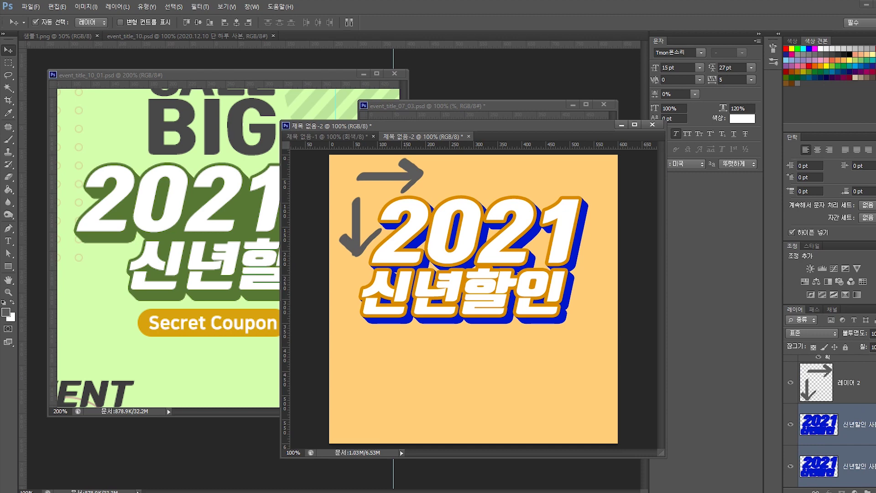
right_click(862, 435)
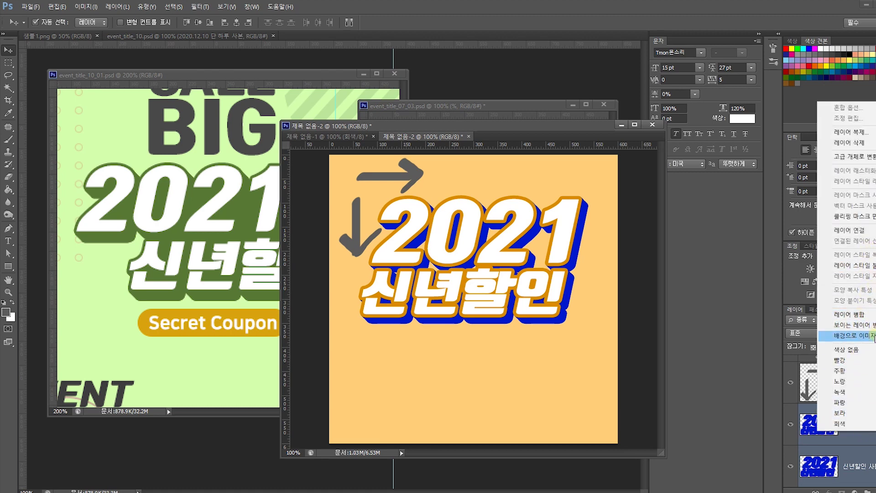
click(872, 315)
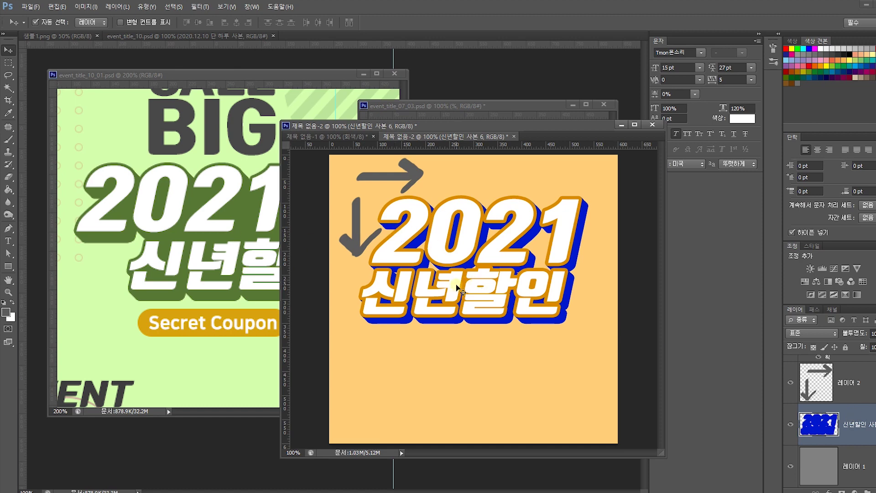
key(ctrl+plus)
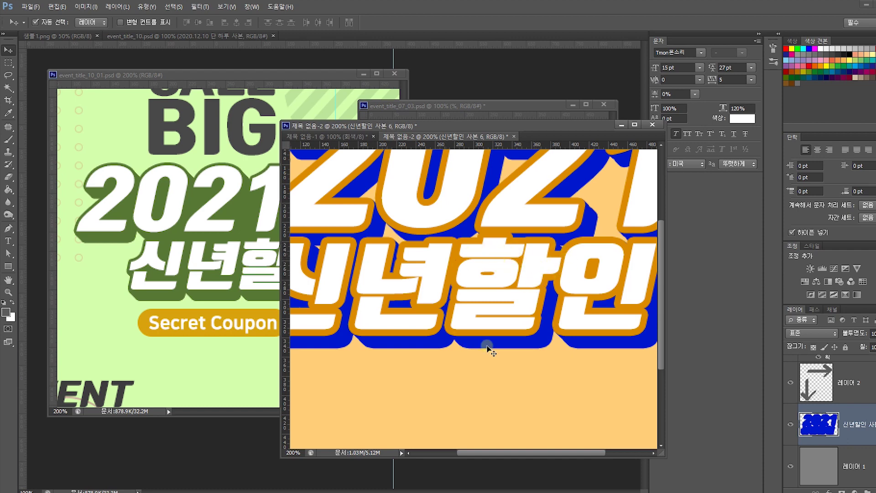
Step: Paint grey brush strokes on the merged blue extrusion layer to fill the background gaps between the 2021 digits and the 신년할인 letters
drag(529, 265, 548, 352)
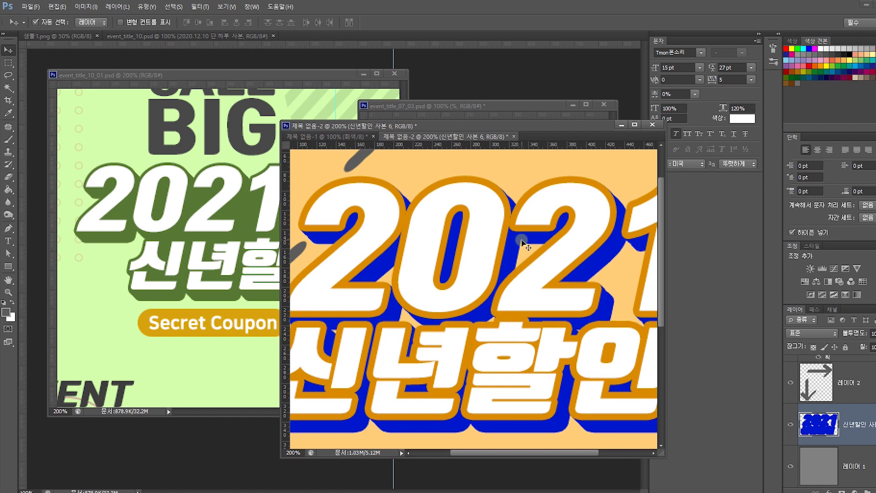
drag(431, 303, 350, 326)
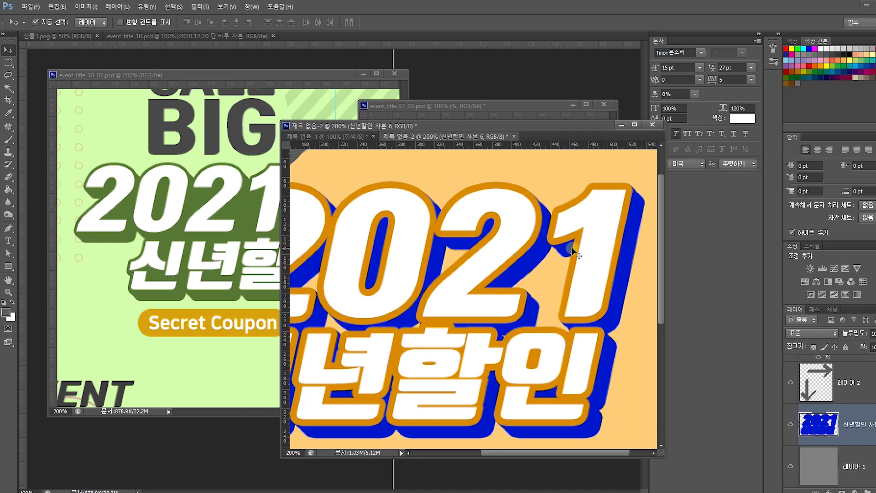
drag(393, 332, 499, 308)
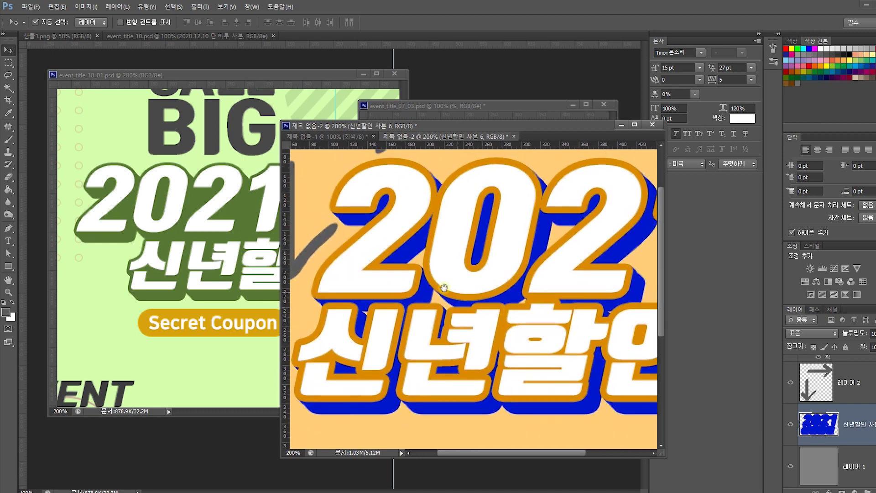
click(8, 140)
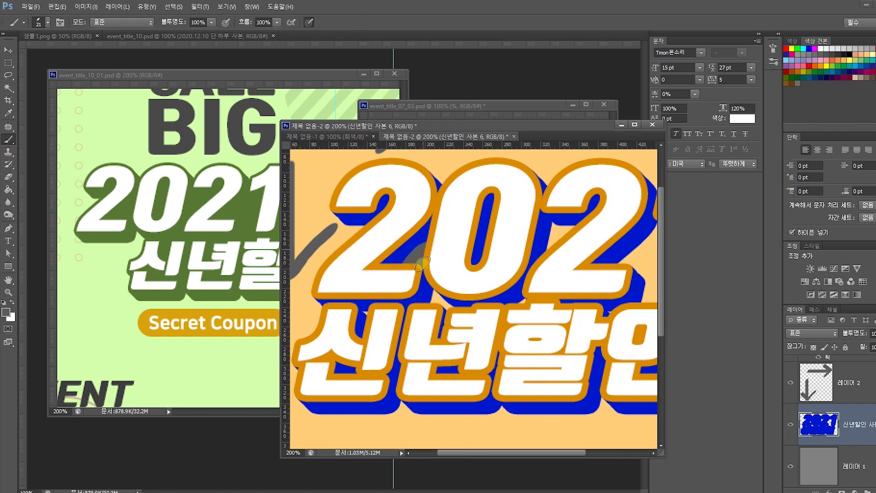
drag(426, 258, 450, 306)
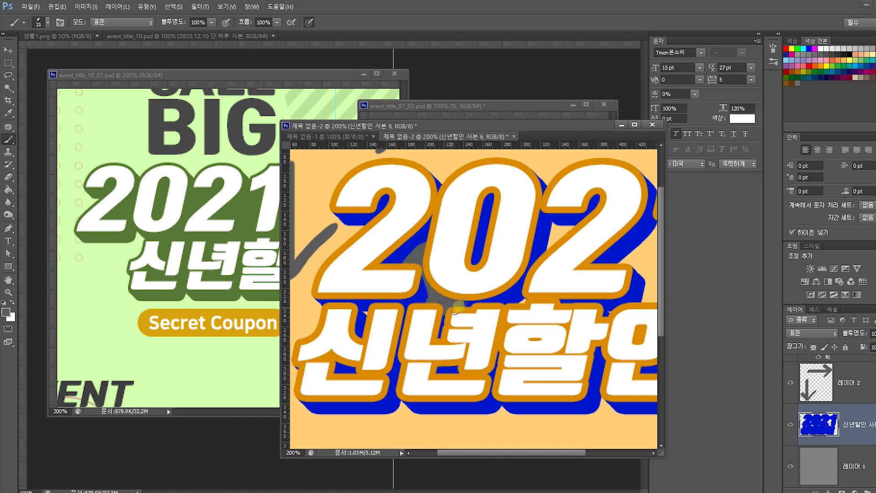
mouse_move(370, 315)
mouse_down()
mouse_move(478, 308)
mouse_move(398, 317)
mouse_up()
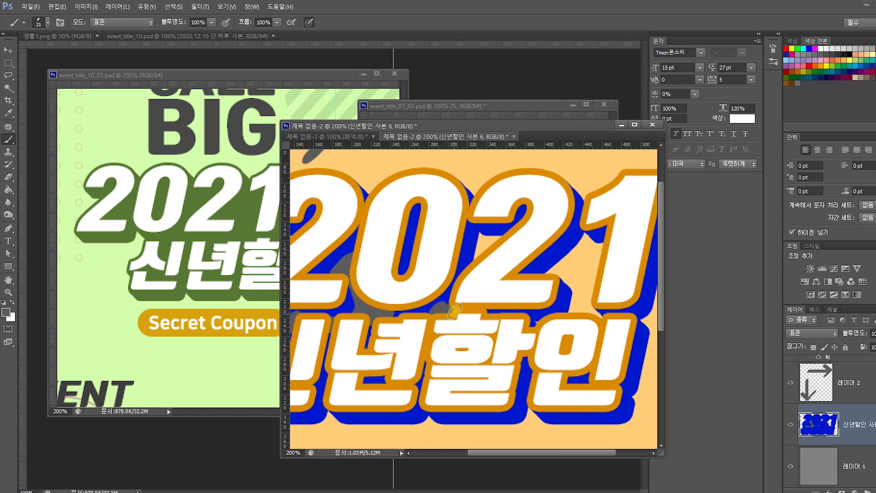
mouse_move(482, 238)
mouse_down()
mouse_move(474, 263)
mouse_move(481, 231)
mouse_move(496, 238)
mouse_move(486, 248)
mouse_move(502, 238)
mouse_up()
drag(532, 278, 475, 287)
mouse_move(470, 320)
mouse_down()
mouse_move(486, 332)
mouse_move(510, 322)
mouse_move(543, 326)
mouse_move(506, 311)
mouse_move(527, 312)
mouse_move(505, 296)
mouse_move(529, 297)
mouse_move(487, 284)
mouse_move(541, 286)
mouse_move(498, 268)
mouse_move(547, 262)
mouse_move(519, 245)
mouse_up()
drag(473, 317, 549, 299)
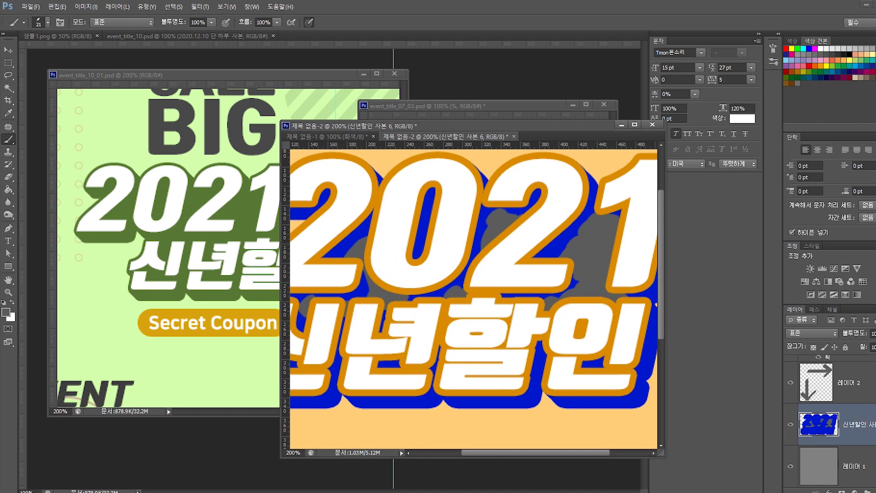
Step: Apply a Color Overlay to the blue extrusion layer using the dark orange #db8b00 sampled from the text outline
double_click(862, 431)
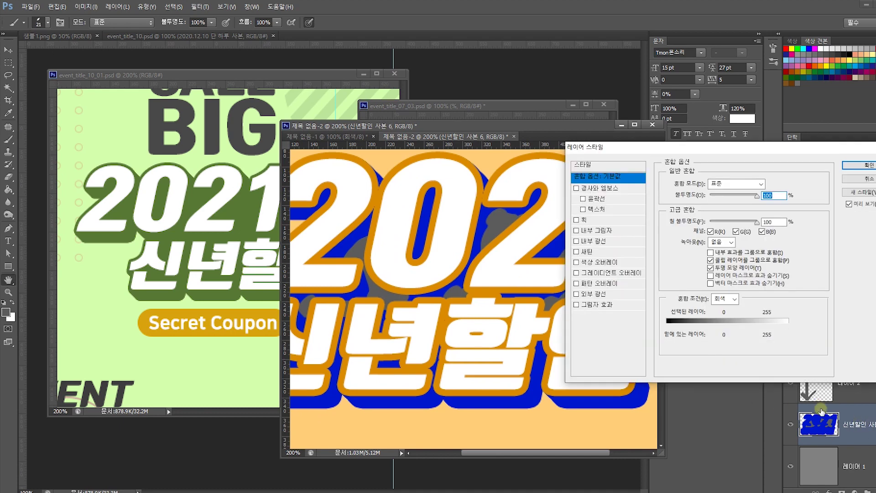
click(602, 262)
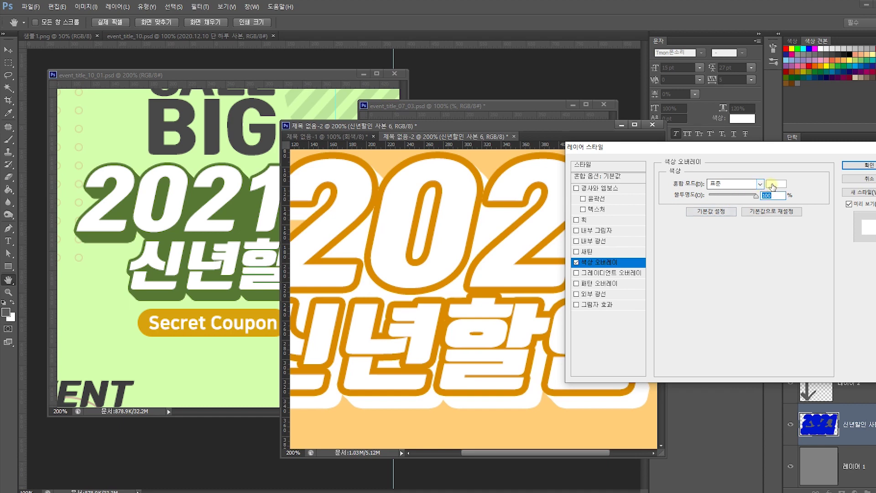
click(772, 184)
click(451, 277)
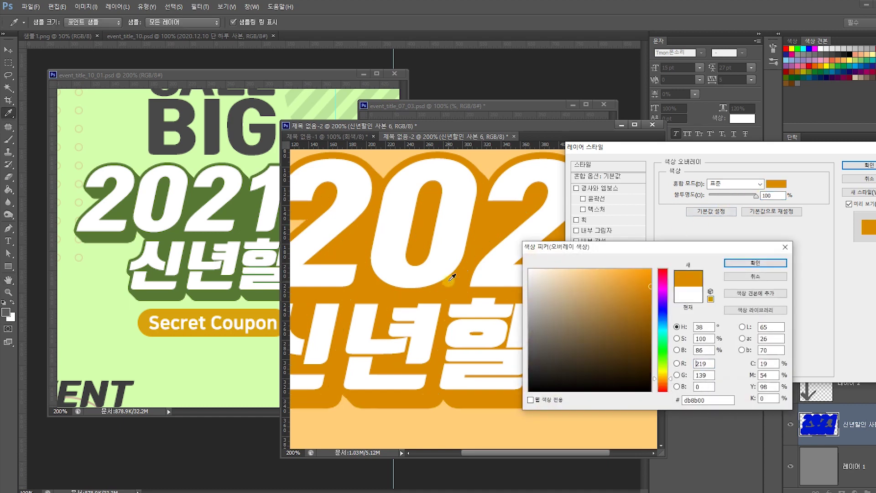
click(740, 262)
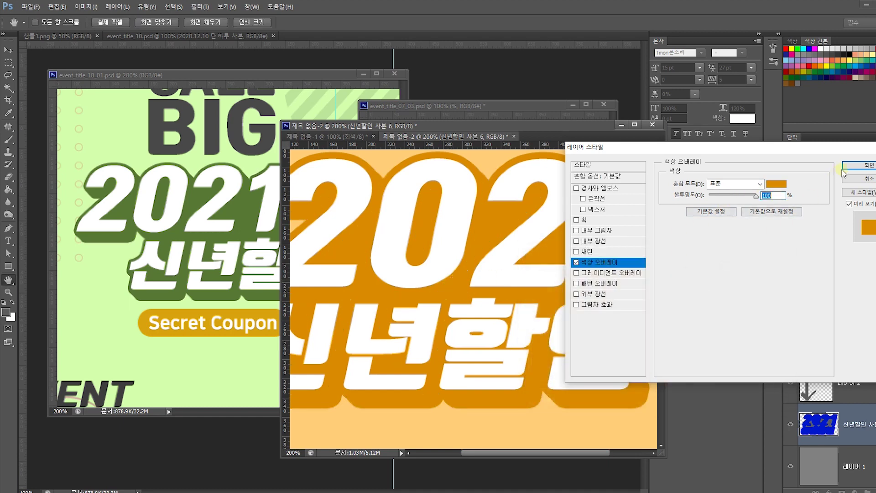
click(859, 165)
Step: Enlarge the document window and move the complete extruded title down on the canvas
drag(283, 122, 112, 58)
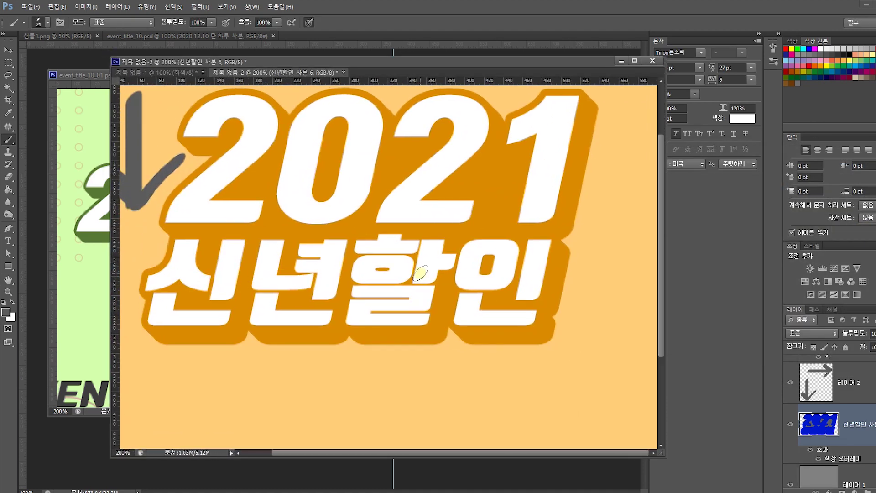
key(ctrl+minus)
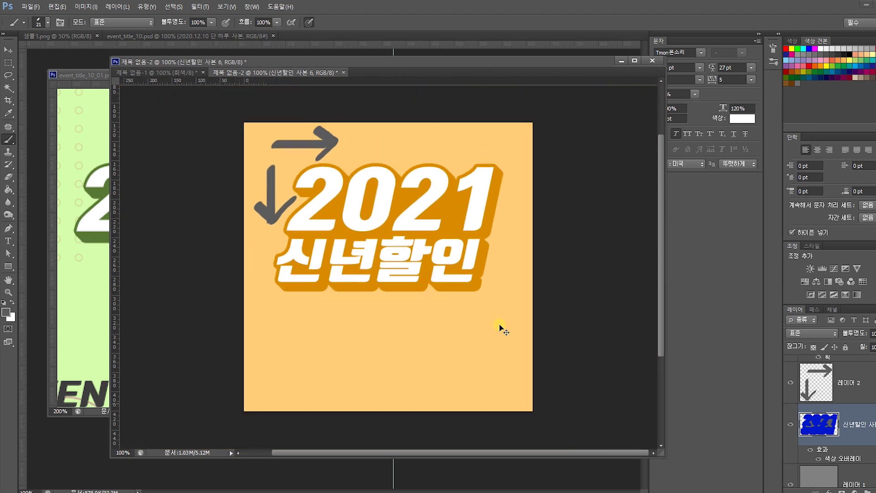
click(8, 49)
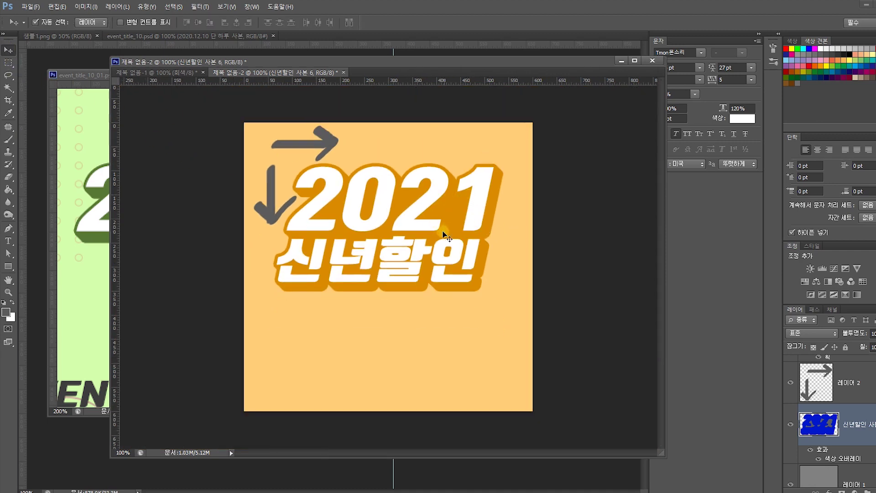
key(ctrl+z)
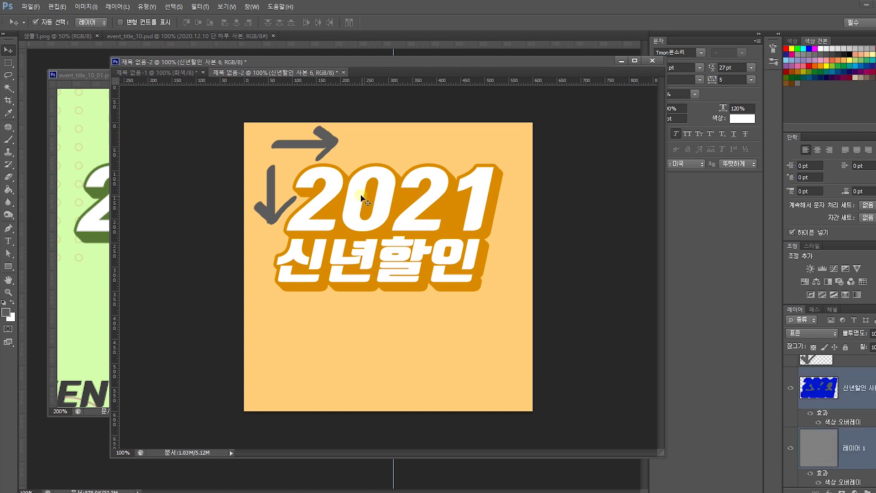
drag(415, 198, 416, 248)
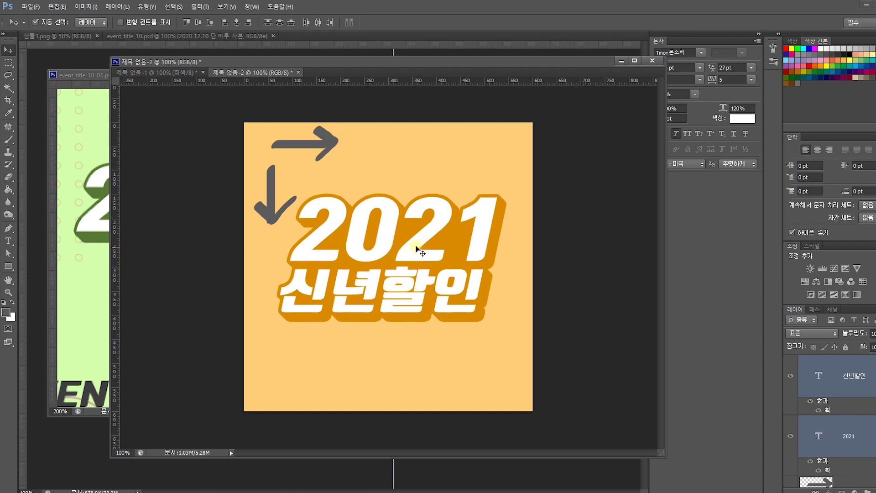
Step: Move the extruded title back up and place the arrow drawing near the upper edge of the canvas
click(517, 325)
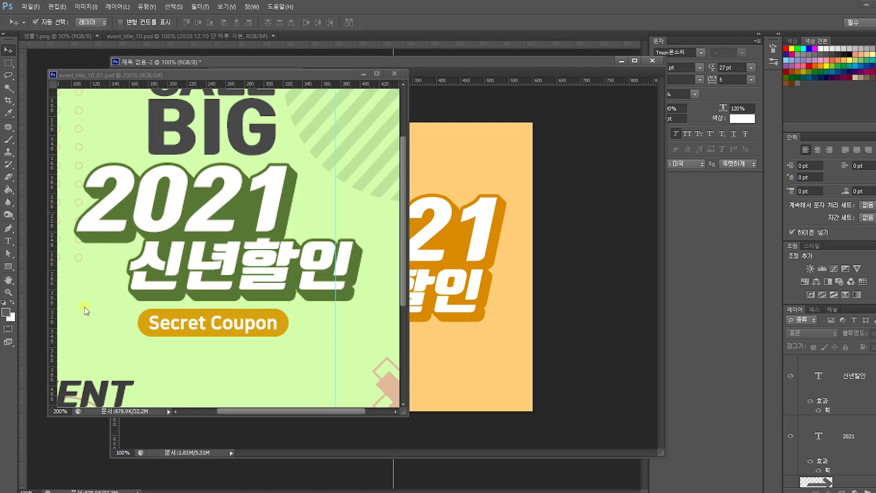
click(84, 307)
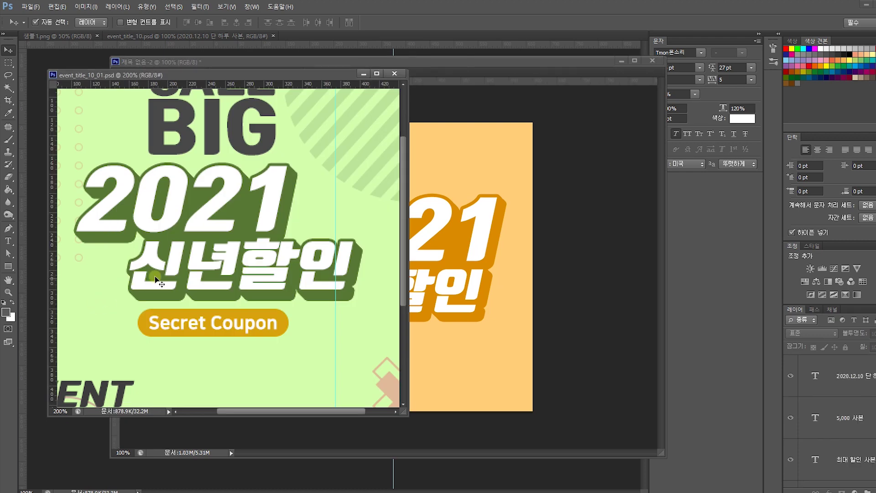
click(500, 285)
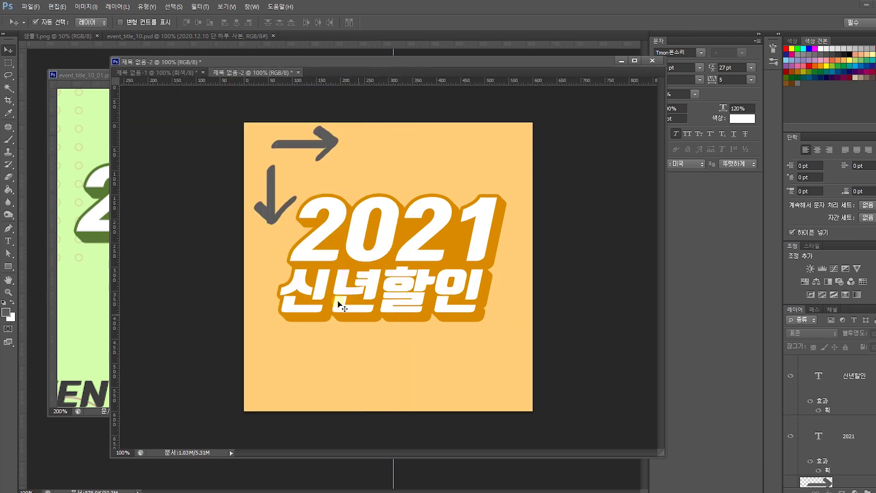
drag(554, 324, 426, 224)
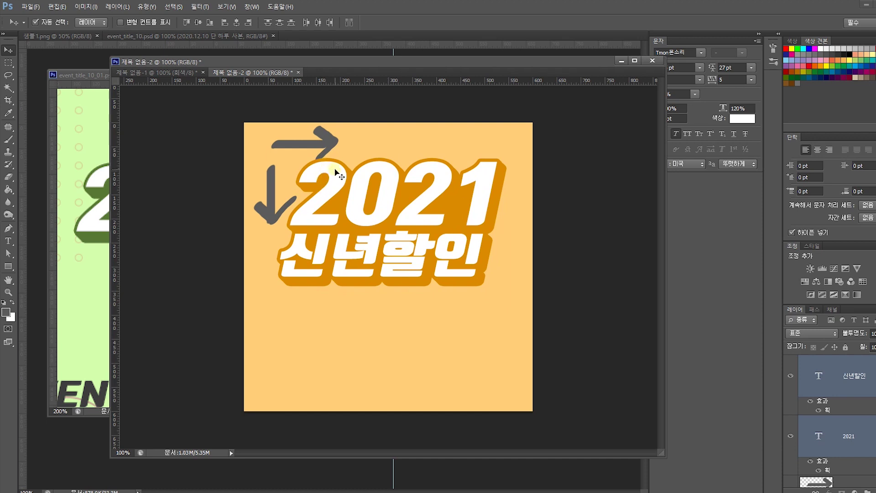
drag(336, 172, 322, 313)
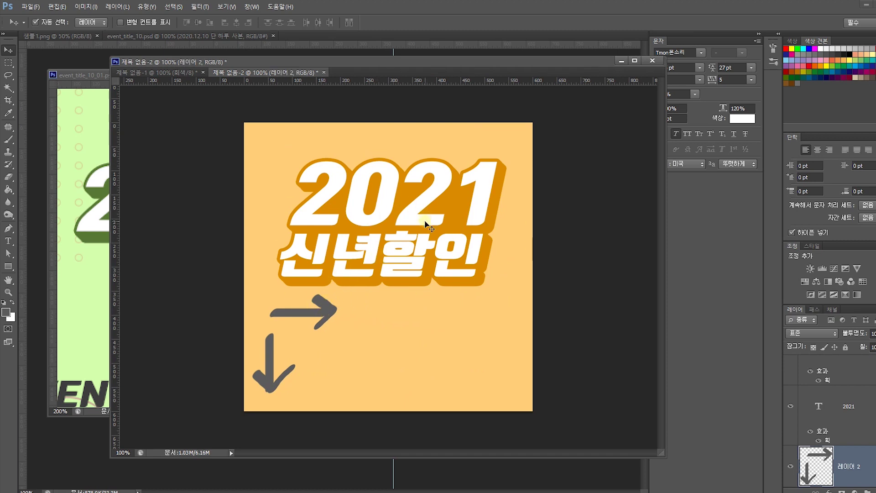
drag(334, 317, 334, 137)
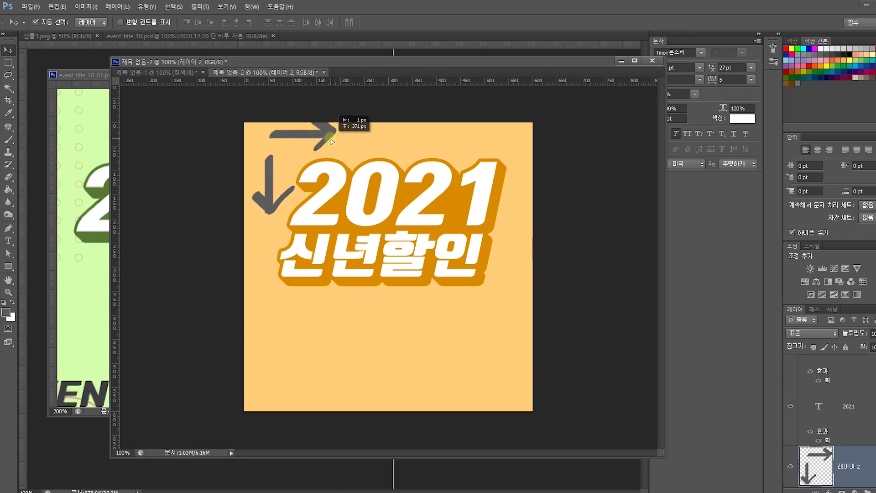
Step: Duplicate the outlined 2021 and 신년할인 text layers and place the copies directly below the extruded title
click(84, 303)
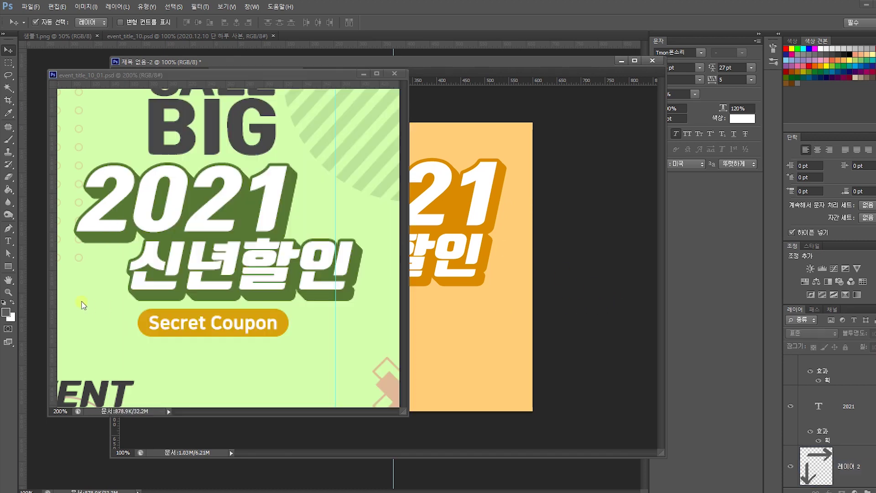
drag(241, 253, 253, 290)
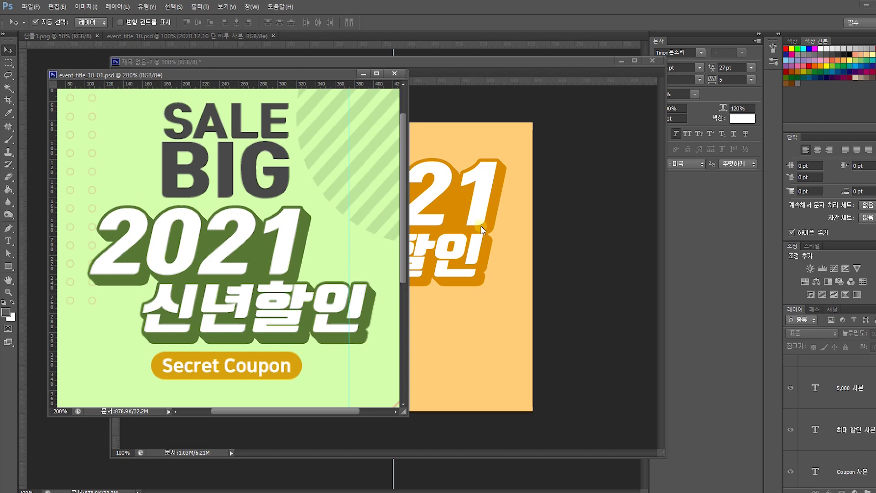
click(569, 222)
click(486, 203)
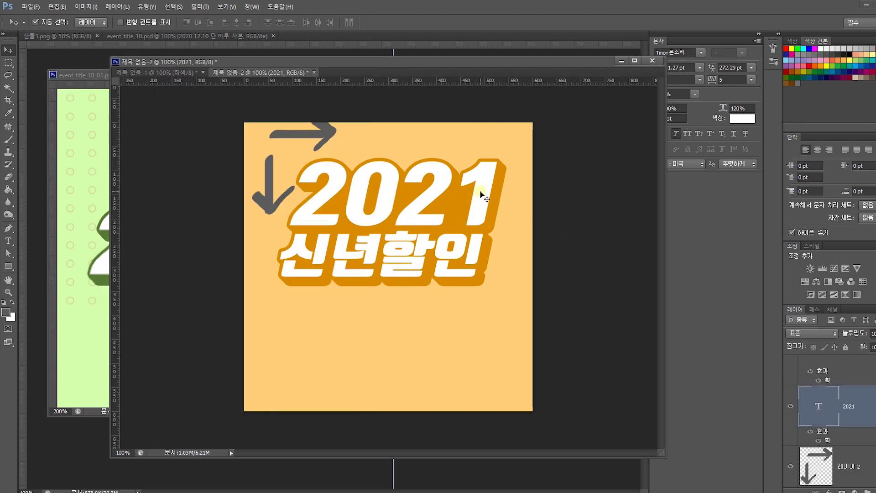
shift+click(475, 258)
drag(475, 242, 463, 374)
key(ctrl+z)
drag(473, 202, 461, 330)
Step: Extend the canvas downward with the Crop tool to add room below the copied title text
click(8, 100)
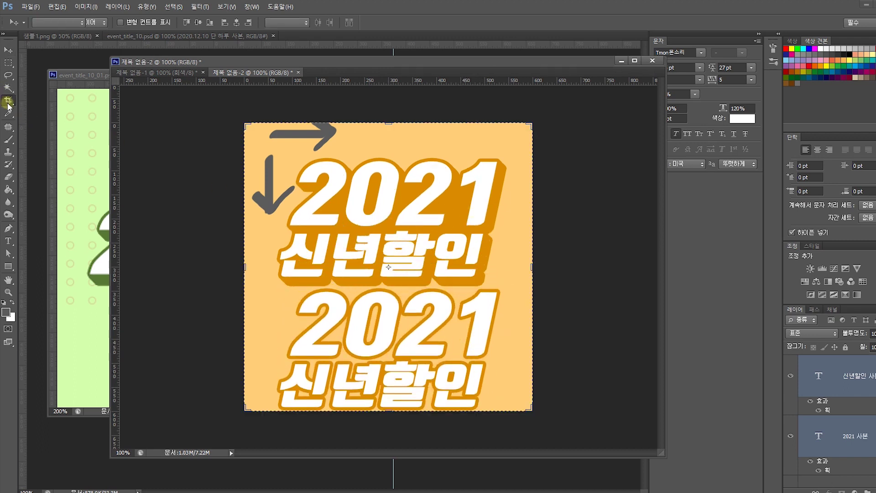
drag(389, 410, 407, 415)
key(Return)
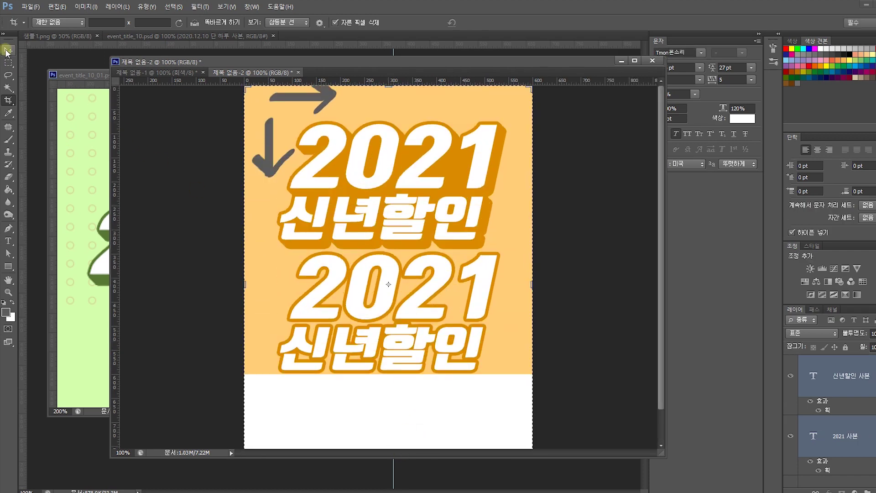
Step: Stretch the orange background layer 레이어 1 to 137.67% height so it covers the added canvas area
click(8, 50)
scroll(428, 342, down, 2)
click(487, 331)
key(ctrl+t)
drag(388, 340, 391, 454)
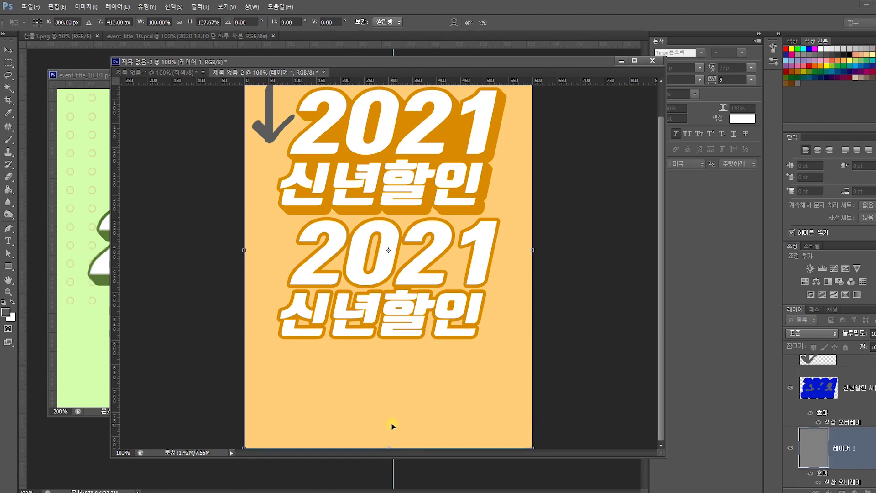
key(Return)
Step: Move the copied title texts further down and stagger them, with 2021 shifted left and 신년할인 offset to its right
drag(537, 339, 258, 237)
drag(418, 310, 419, 352)
click(573, 303)
drag(488, 290, 438, 291)
drag(529, 392, 463, 293)
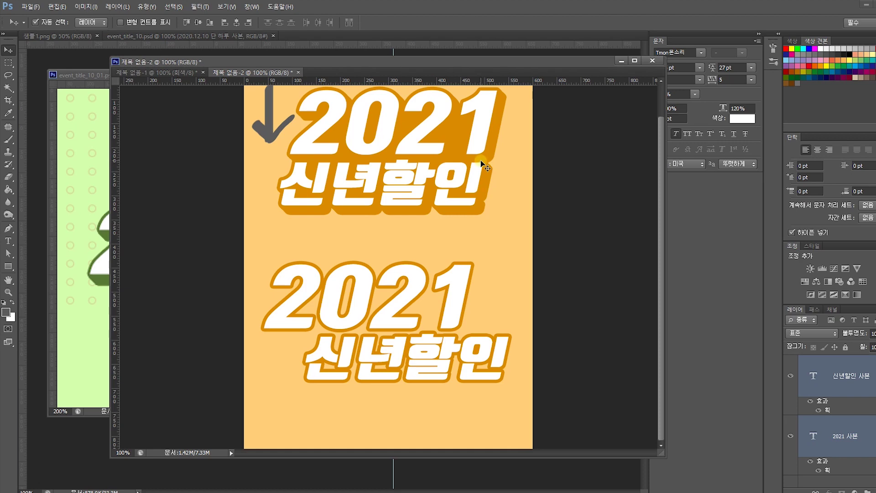
click(579, 237)
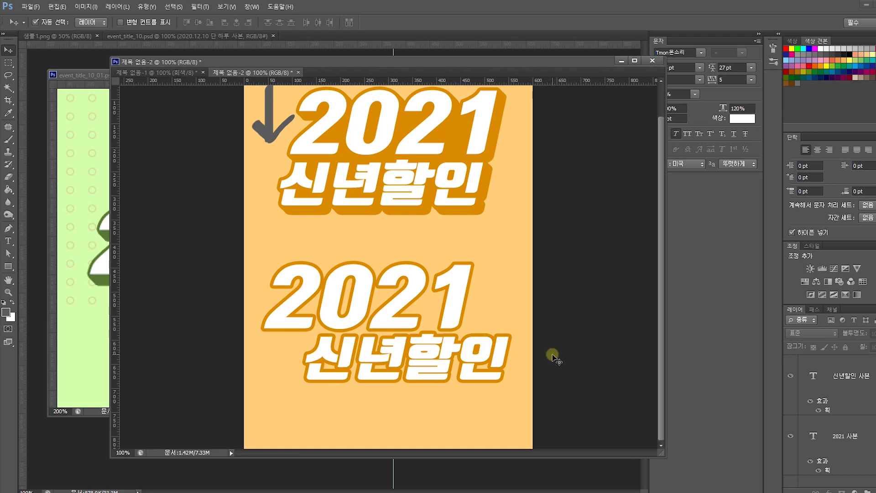
Step: Replace "신년" with "특별" in the lower copied text line so it reads 특별할인
click(817, 379)
double_click(813, 377)
drag(389, 369, 309, 349)
text(특별)
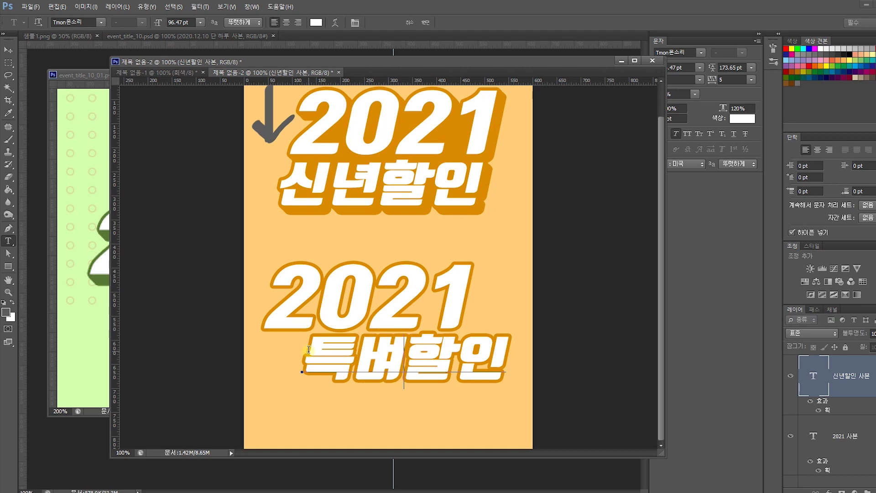
key(ctrl+Return)
key(v)
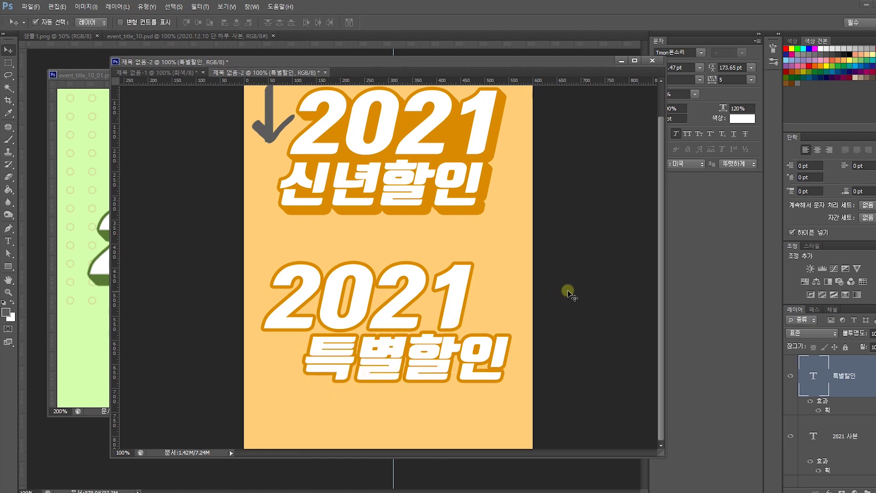
Step: Shrink the orange background to about half the canvas height and duplicate it directly below, behind the lower title
click(500, 286)
click(472, 275)
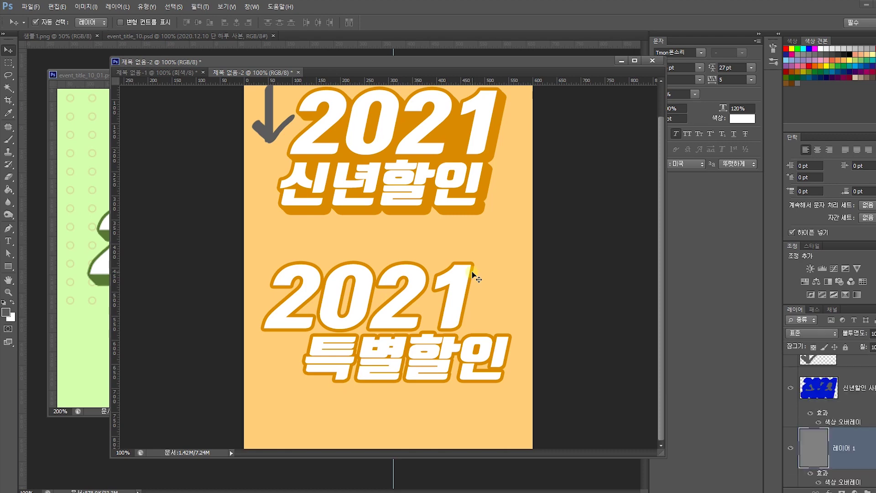
click(494, 343)
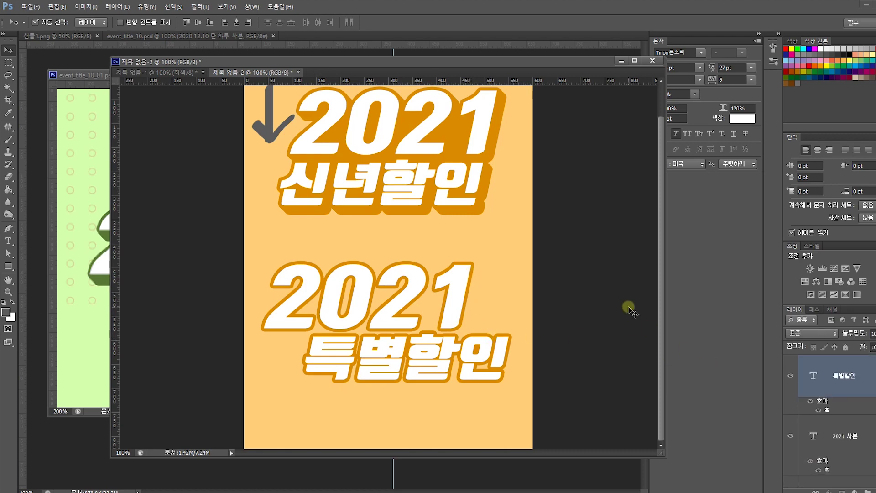
click(571, 293)
key(ctrl+t)
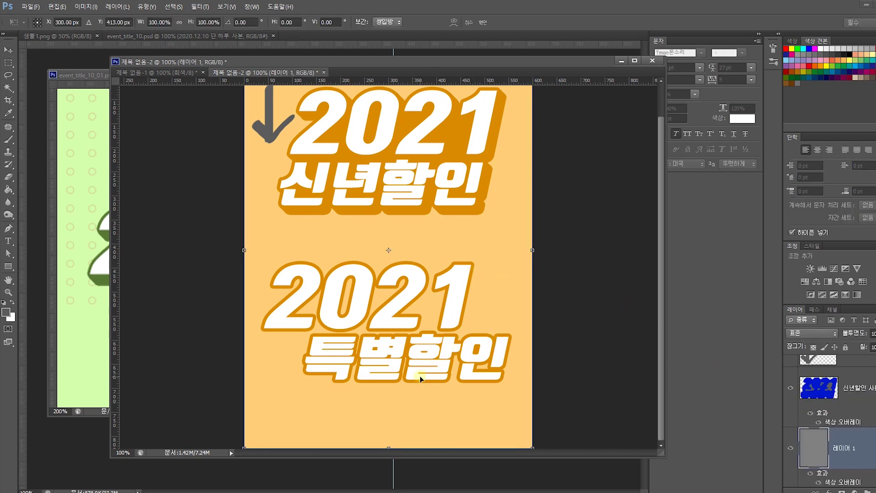
drag(389, 446, 389, 242)
key(Return)
drag(527, 114, 546, 298)
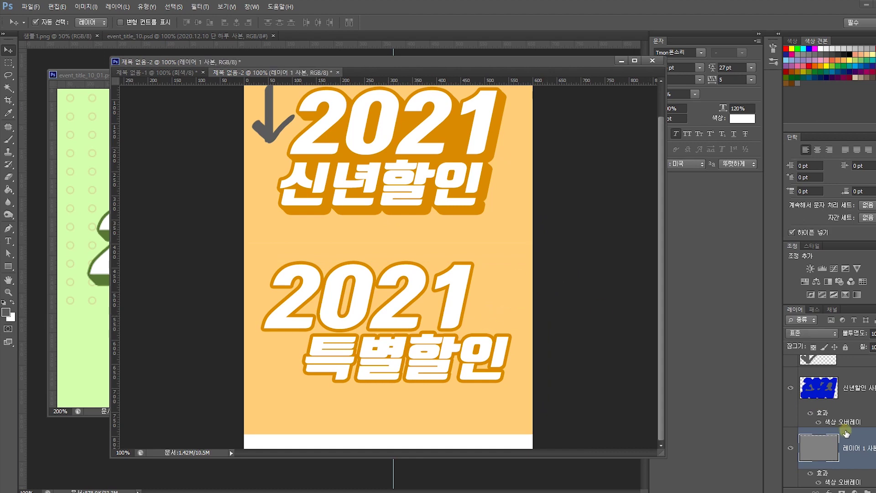
Step: Change the Color Overlay of the duplicated lower background to light blue #78a4ff
double_click(871, 431)
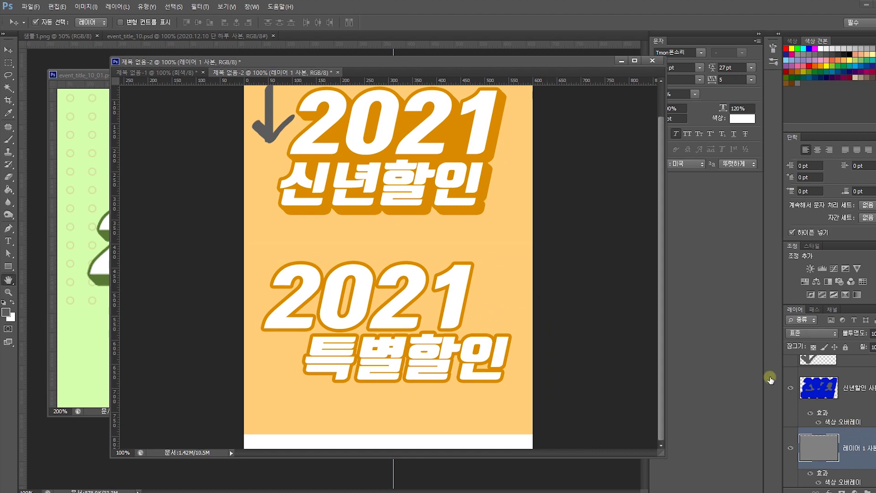
click(605, 264)
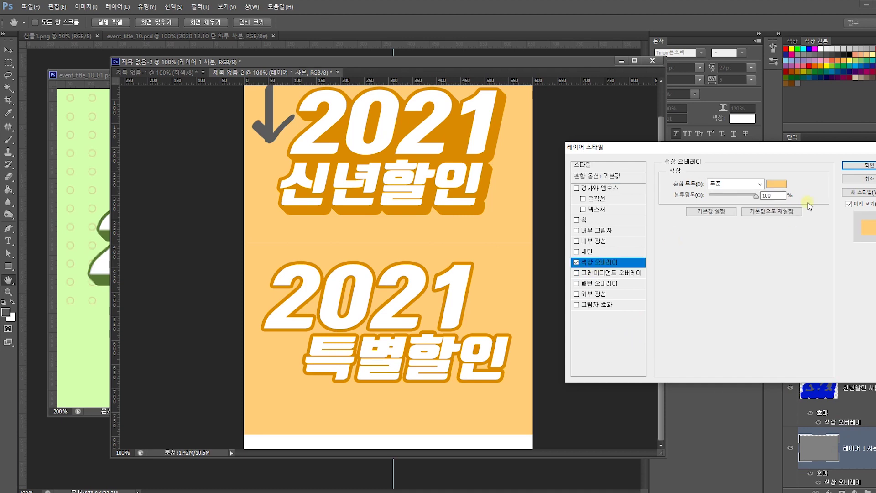
click(776, 185)
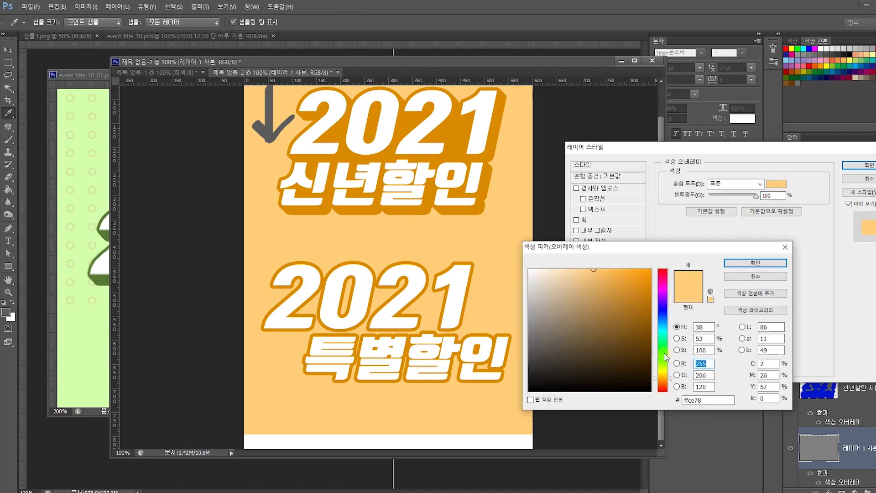
click(667, 359)
drag(666, 318, 660, 318)
click(755, 263)
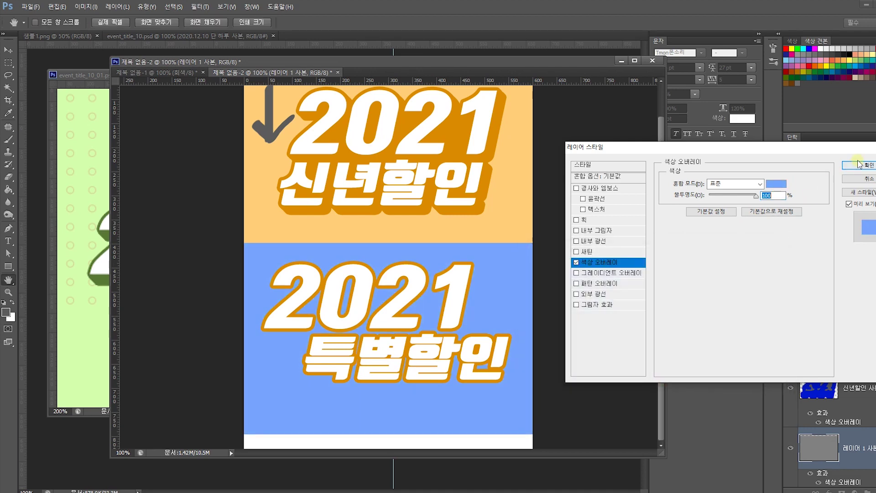
click(853, 167)
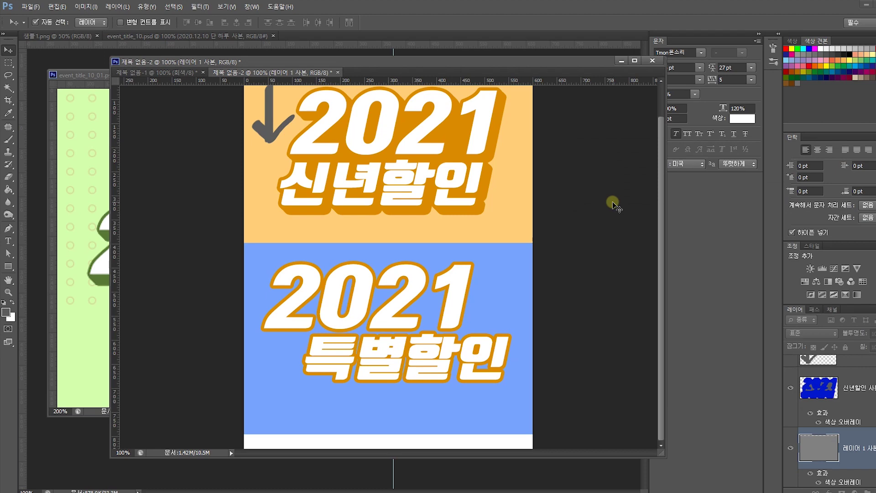
Step: Add a white Color Overlay to the lower 2021 text layer
click(613, 203)
click(447, 271)
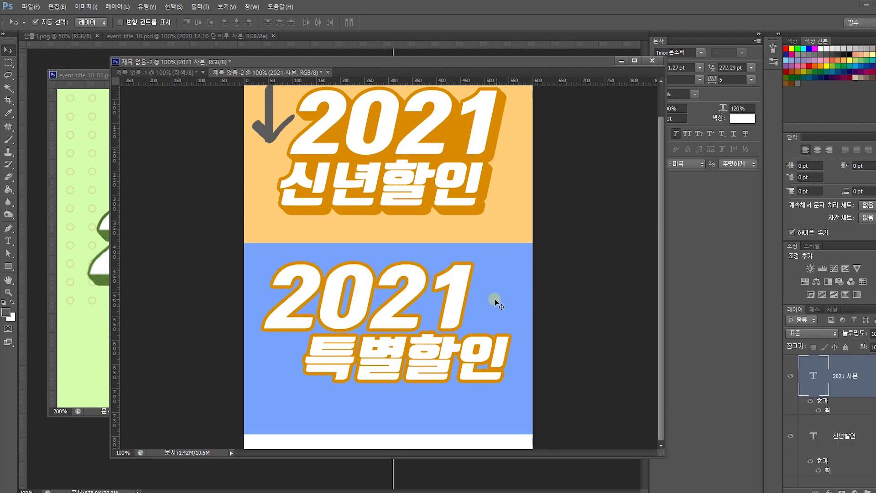
double_click(868, 391)
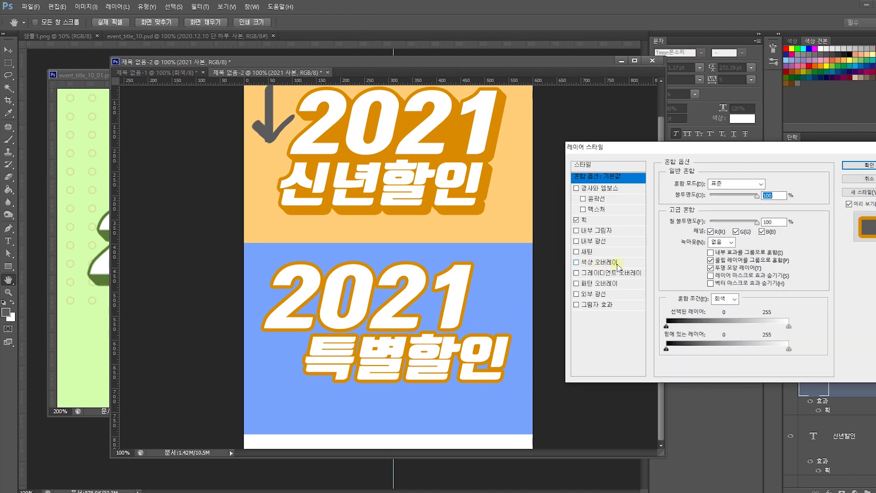
click(611, 262)
click(776, 184)
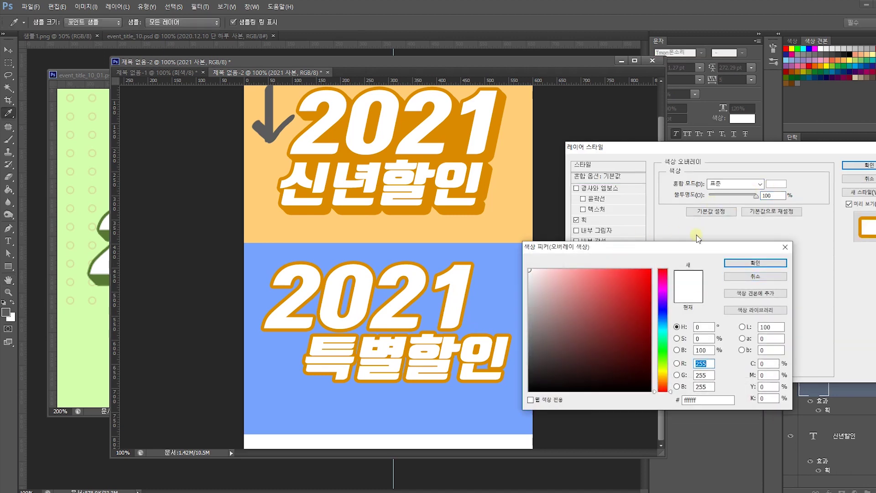
click(756, 276)
Step: Set the stroke color of the lower 2021 text to dark blue #3161c2 and apply the layer style
click(590, 220)
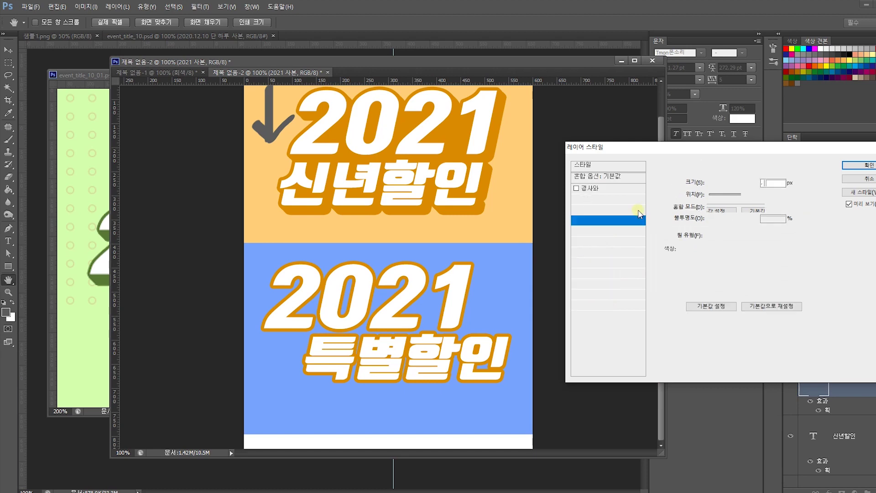
click(679, 251)
click(481, 284)
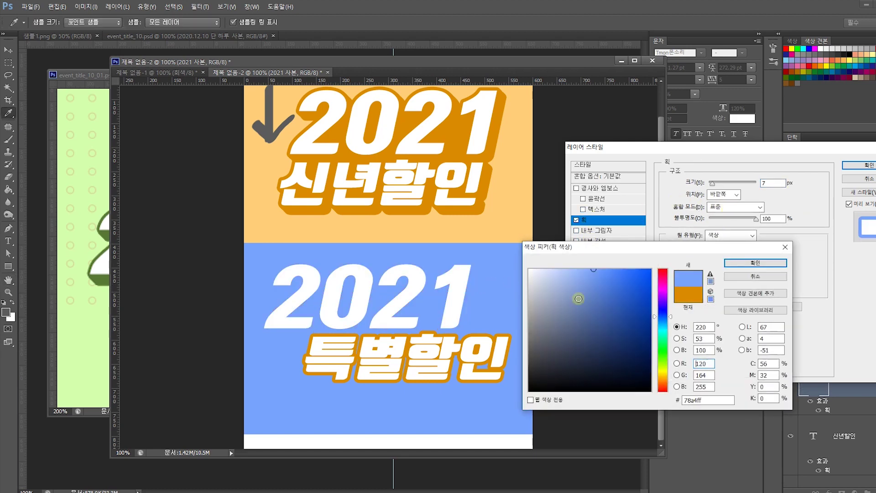
click(615, 291)
click(620, 298)
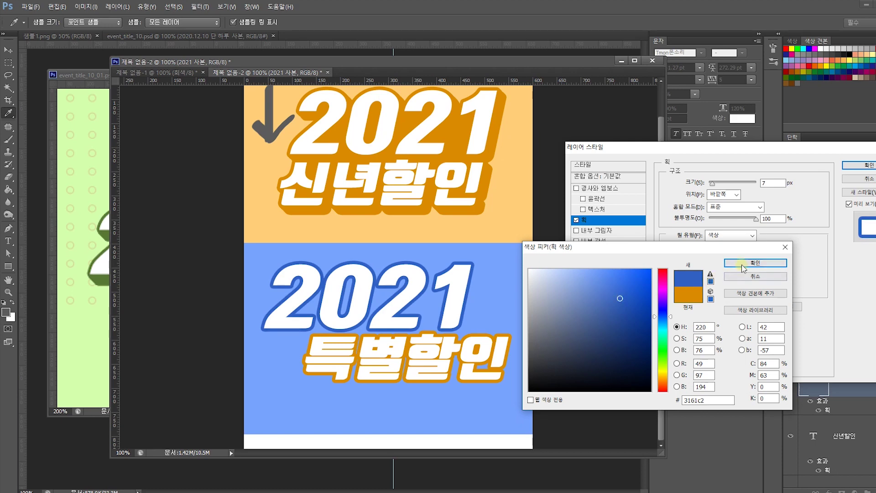
click(742, 263)
click(844, 166)
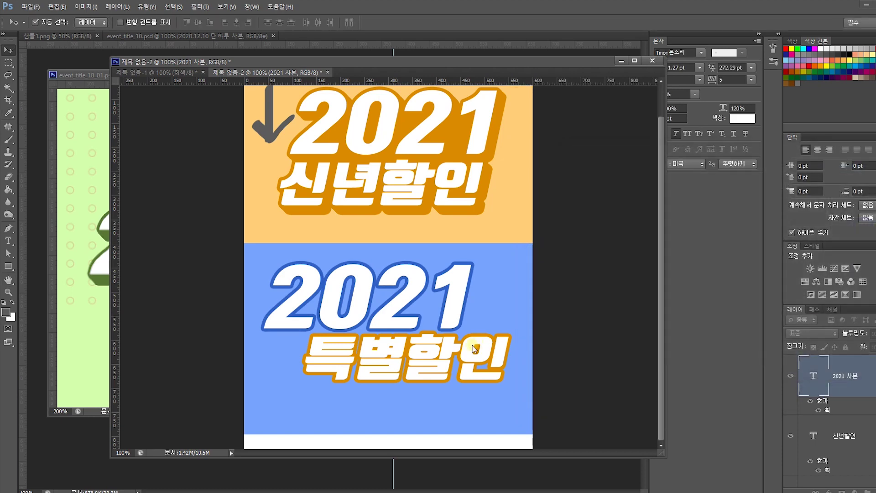
Step: Copy the layer style of the lower 2021 text
right_click(841, 386)
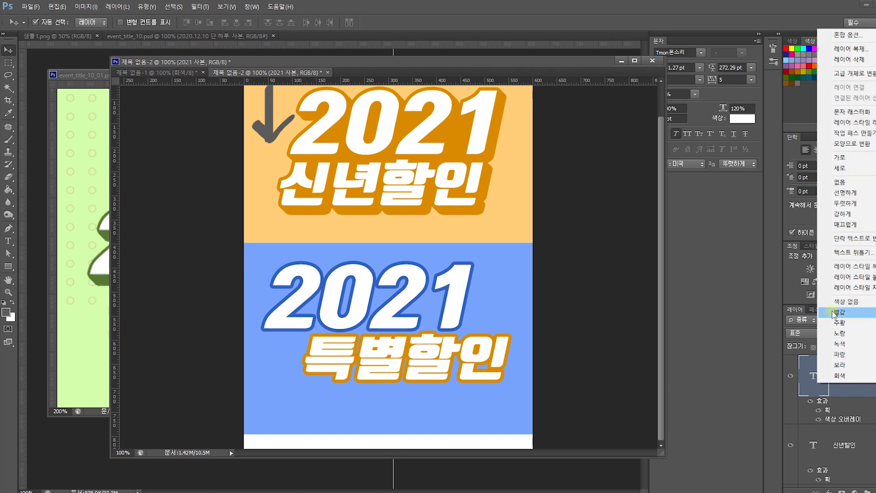
click(858, 268)
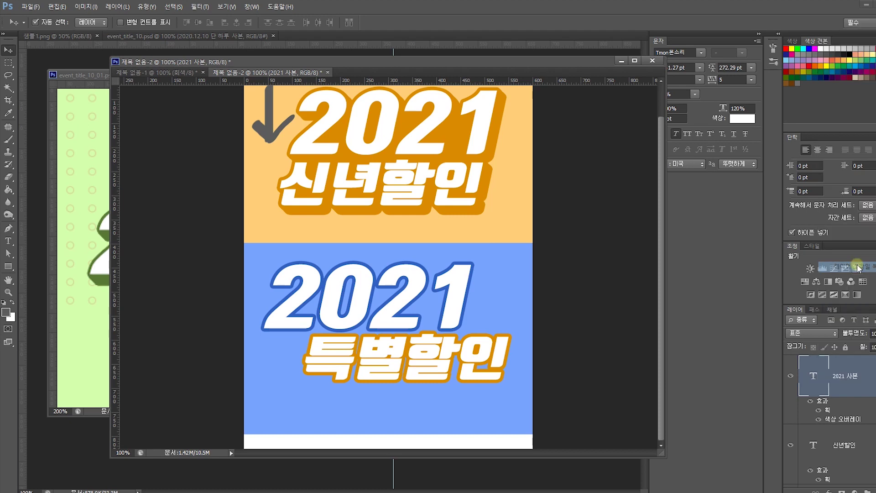
right_click(857, 446)
click(851, 342)
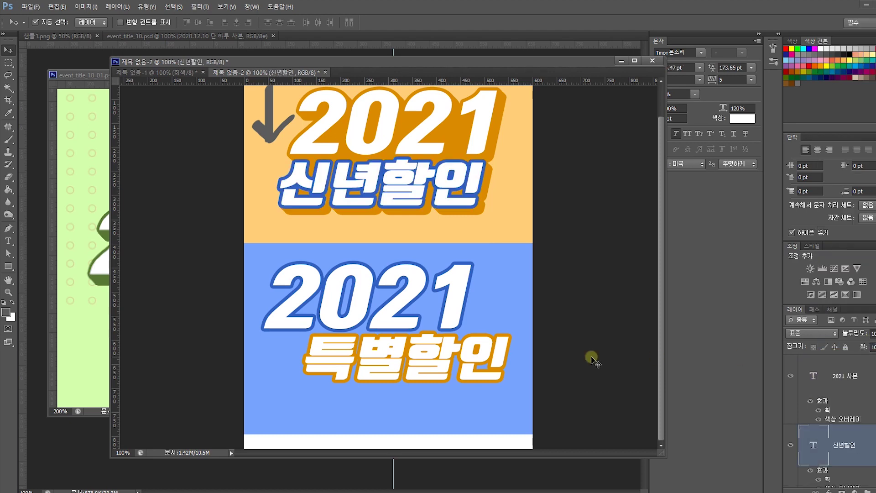
key(ctrl+z)
Step: Paste the copied blue-stroke layer style onto the 특별할인 text layer
scroll(858, 411, up, 3)
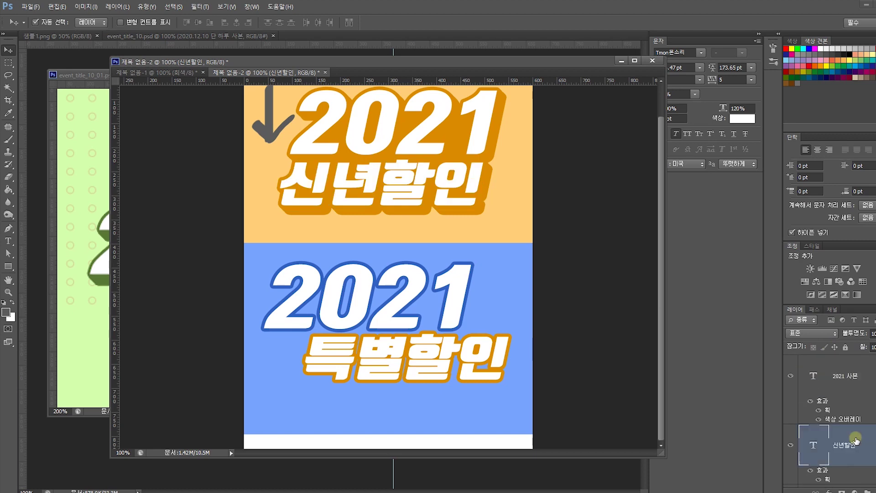
right_click(856, 381)
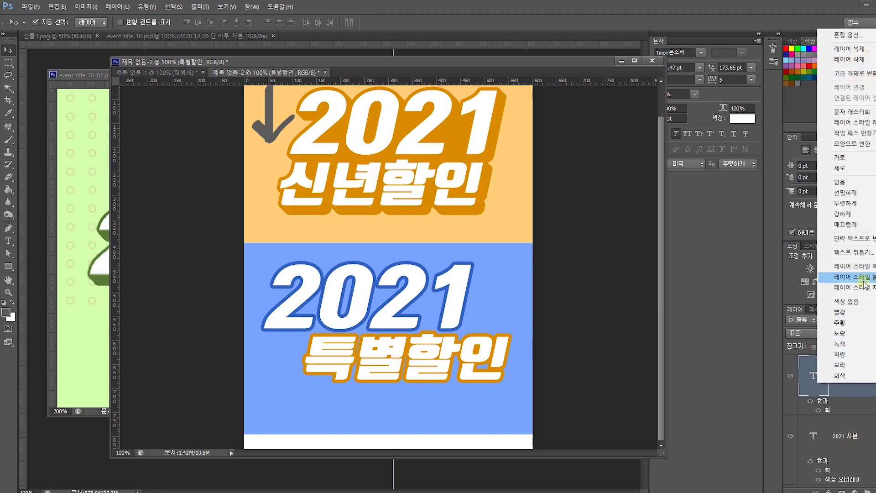
click(842, 278)
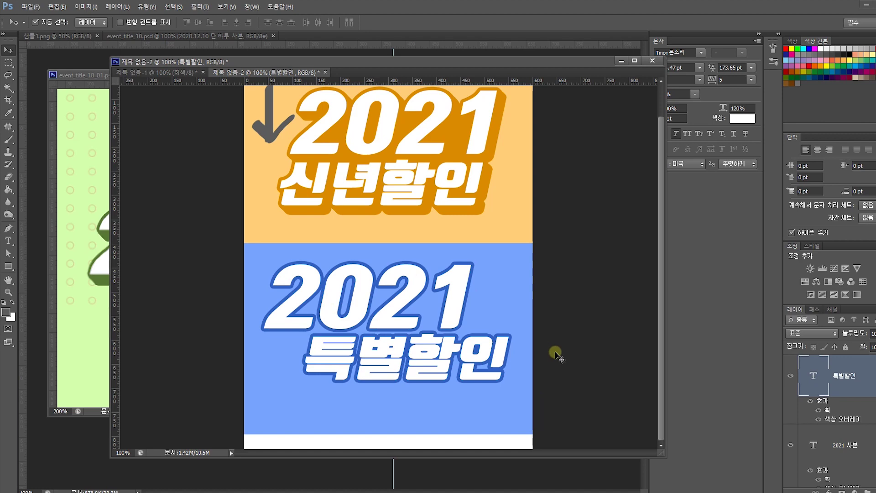
click(573, 315)
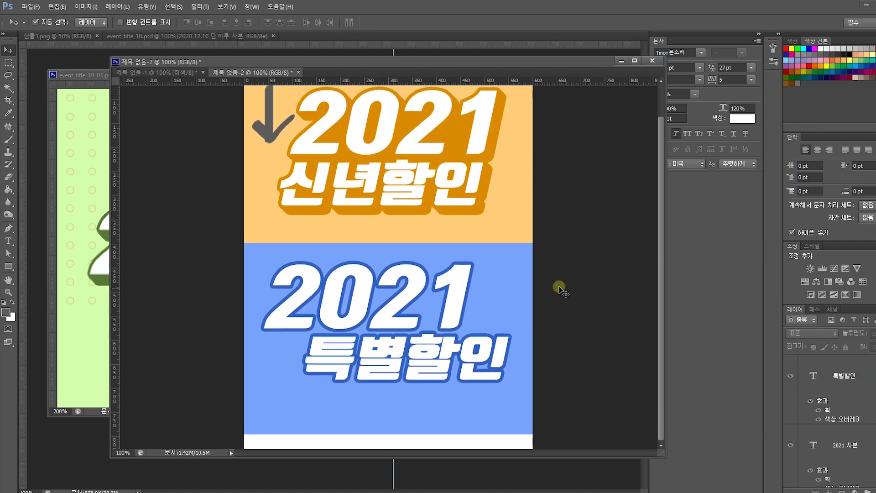
Step: Adjust the backgrounds so the orange and blue panels meet at mid-canvas and the blue one reaches the lower canvas edge
click(526, 231)
key(ctrl+t)
drag(387, 437, 389, 445)
key(Return)
Step: Select the lower 2021 and 특별할인 texts together and move them down within the blue panel
click(459, 349)
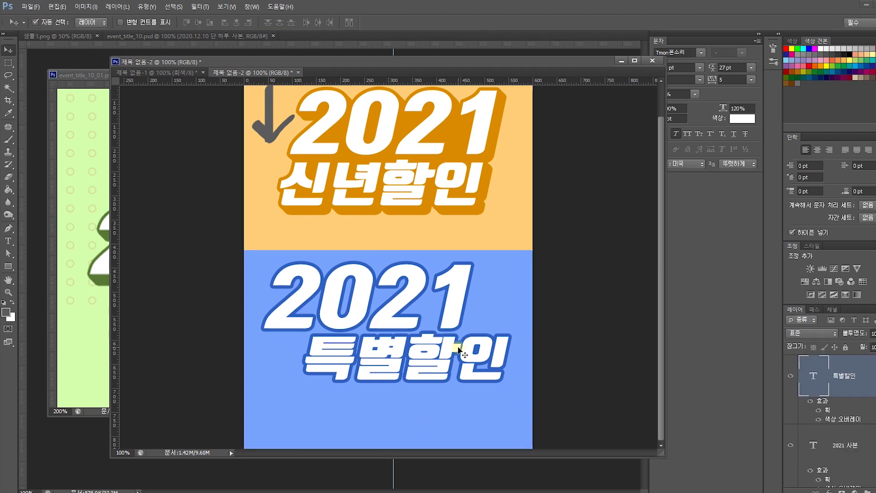
shift+click(447, 311)
drag(447, 311, 449, 344)
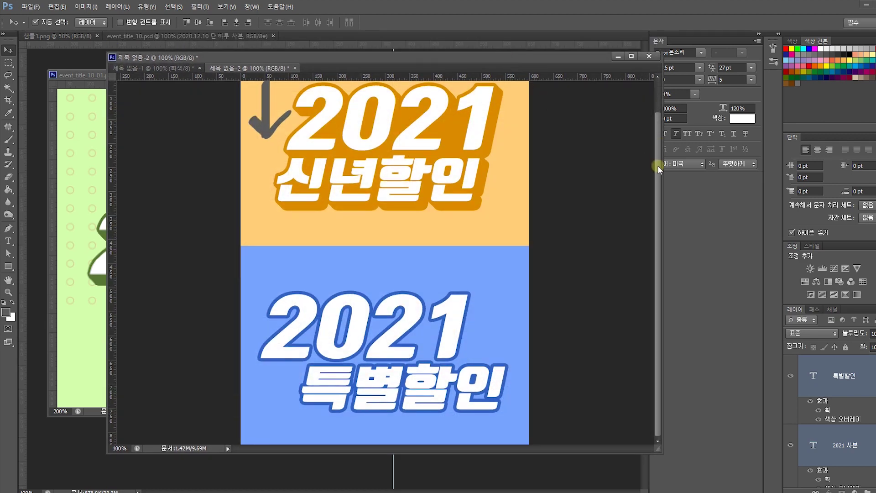
Step: Extend the canvas downward with the Crop tool to add an empty area below the blue panel
click(8, 100)
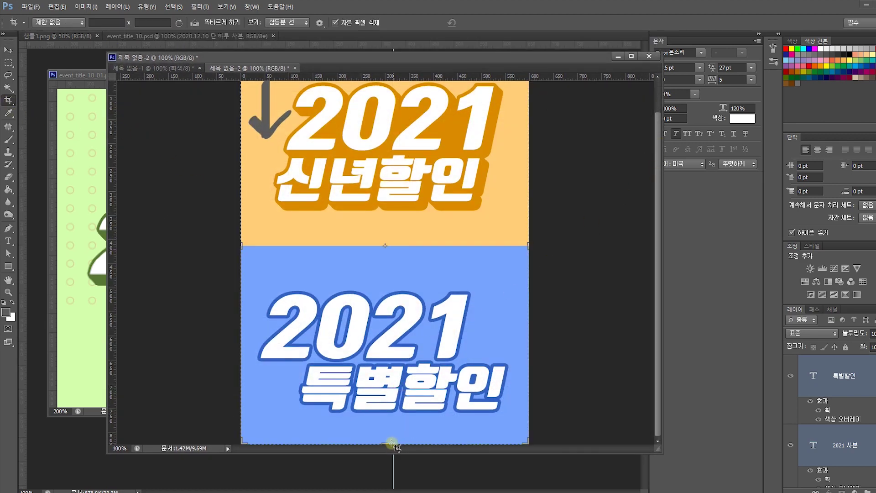
drag(388, 442, 415, 360)
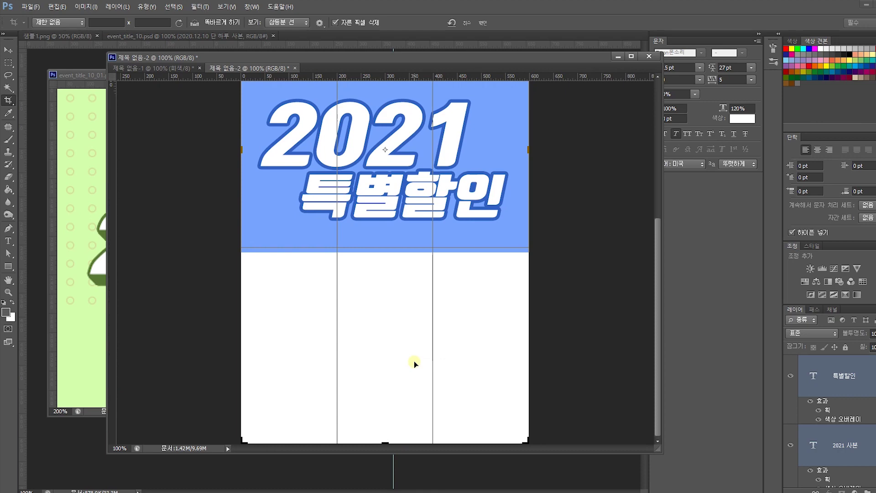
key(Return)
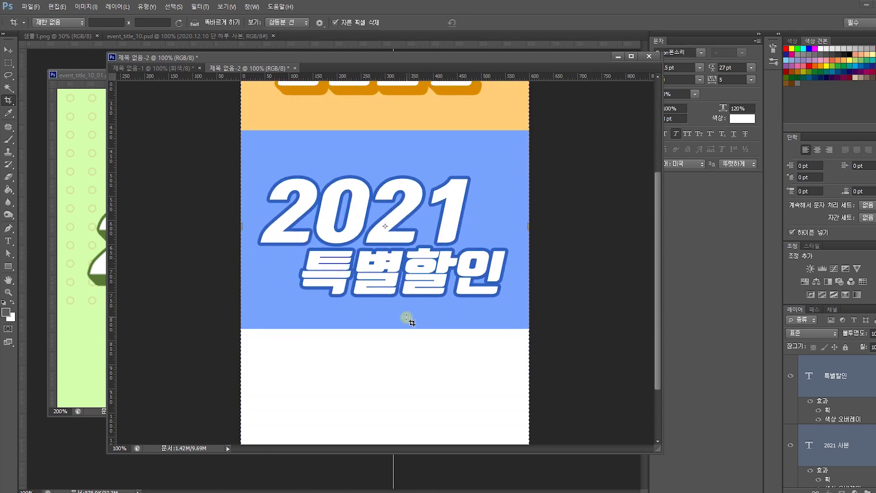
click(8, 50)
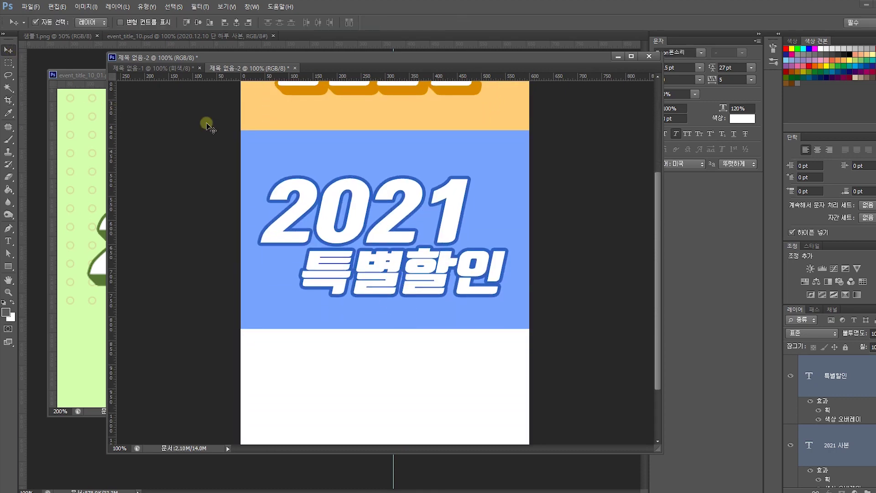
Step: Move the 2021 and 특별할인 texts together slightly upward in the blue panel
click(547, 195)
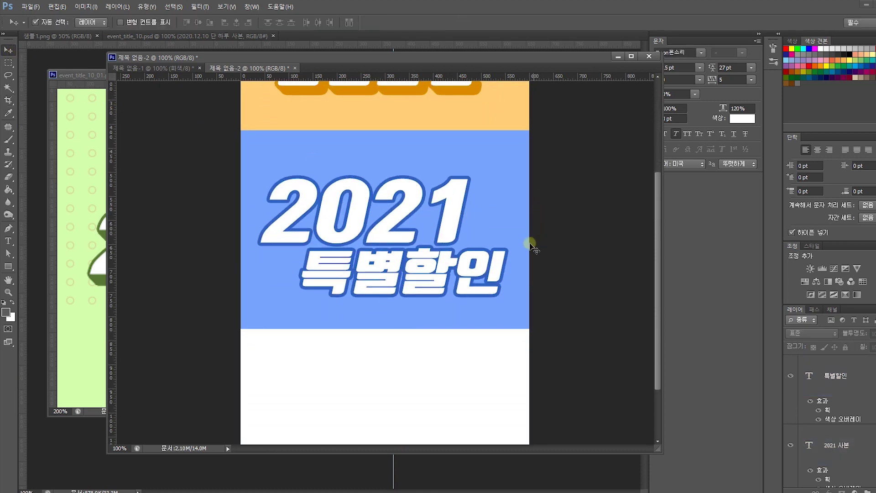
click(462, 267)
shift+click(454, 218)
drag(455, 219, 452, 214)
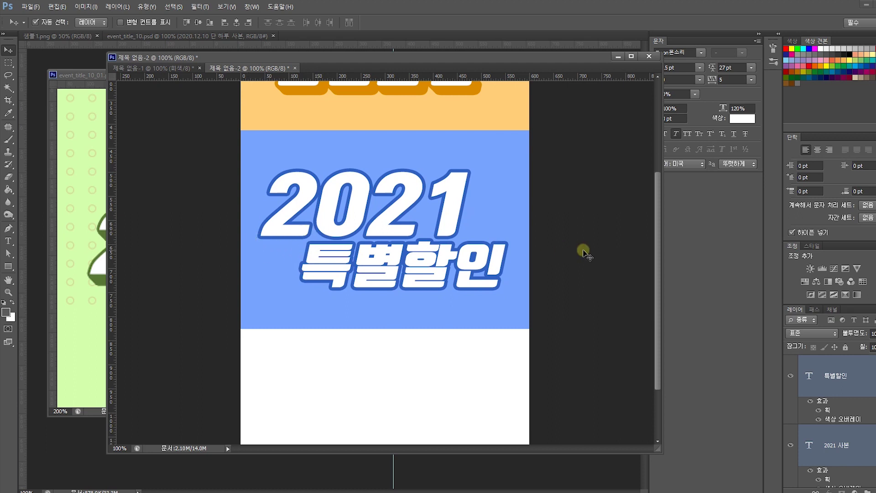
Step: Shift the 2021 text in the blue panel slightly to the right above 특별할인, and select the 특별할인 layer
click(495, 208)
mouse_move(454, 192)
mouse_down()
mouse_move(473, 192)
mouse_move(457, 191)
mouse_up()
scroll(458, 214, up, 2)
scroll(460, 236, up, 1)
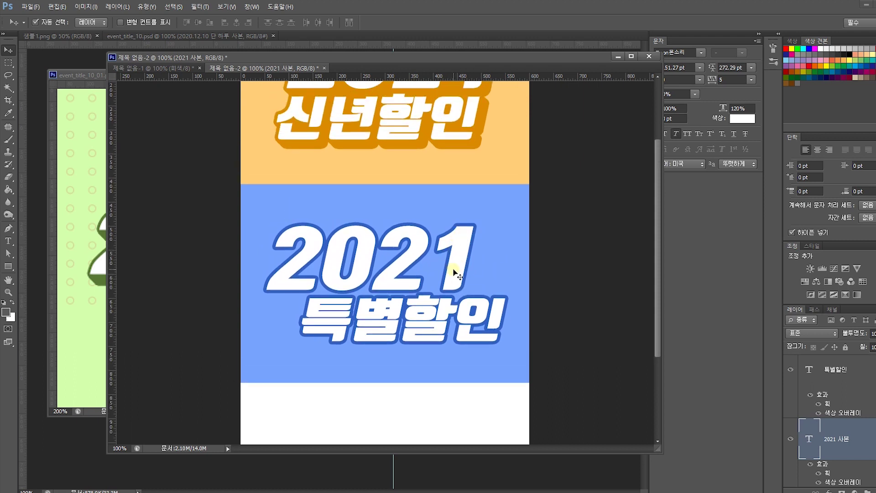
click(565, 304)
click(495, 312)
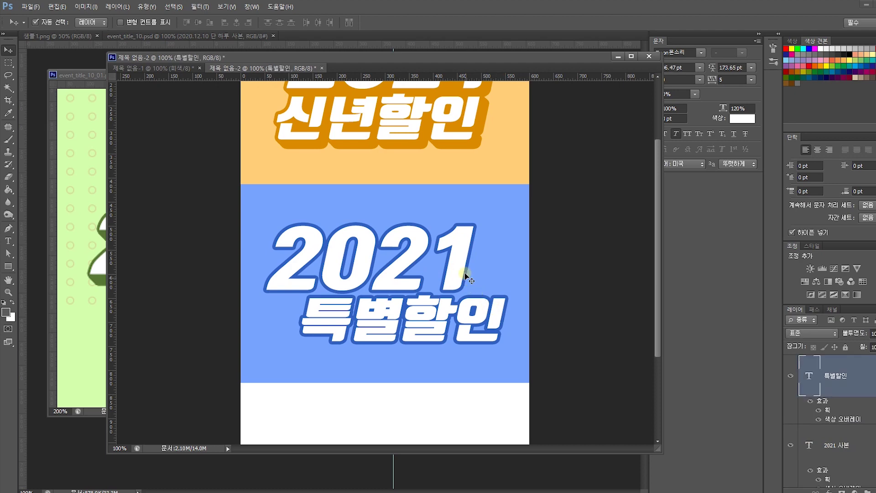
Step: Duplicate the blue panel's 2021 and 특별할인 text layers, merge the duplicates, and place the merged layer beneath the original texts
shift+click(458, 249)
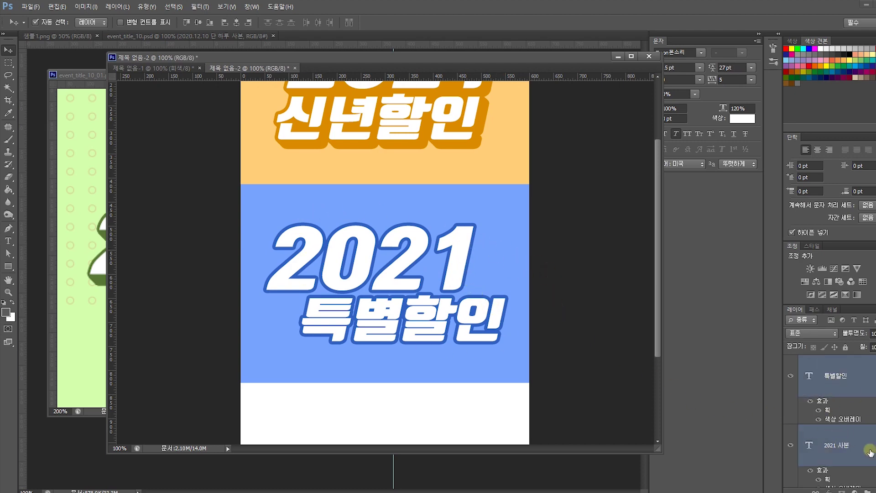
key(ctrl+j)
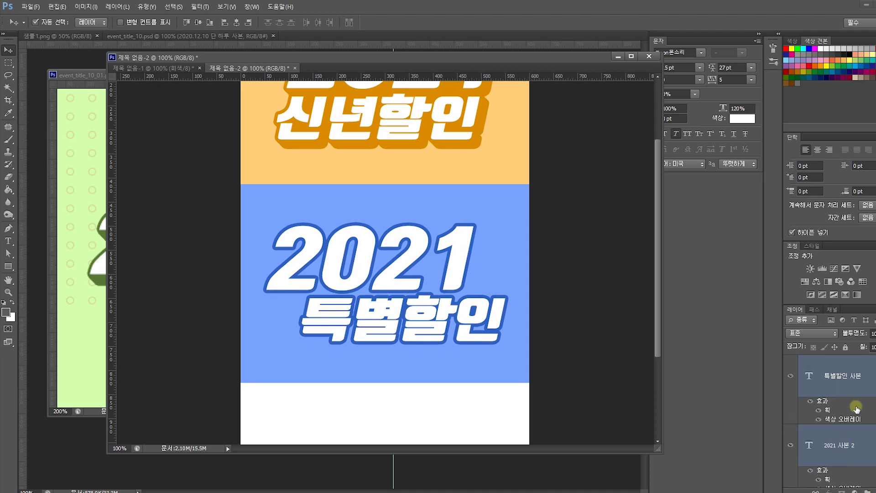
key(ctrl+e)
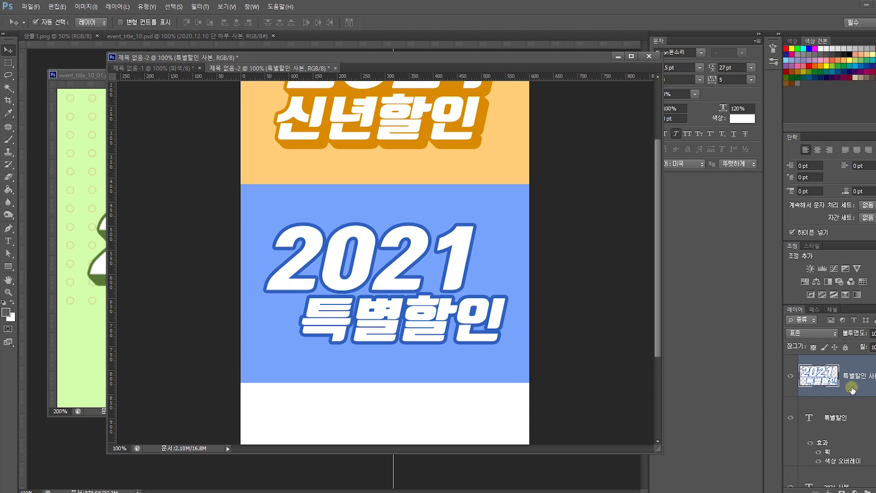
drag(851, 384, 861, 431)
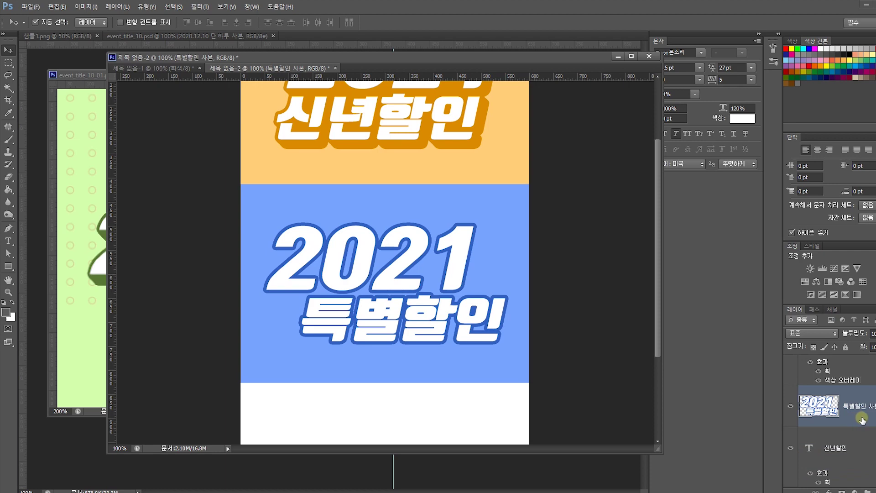
Step: Apply a bright yellow Color Overlay to the merged title copy beneath the blue-outlined texts
double_click(862, 420)
click(626, 266)
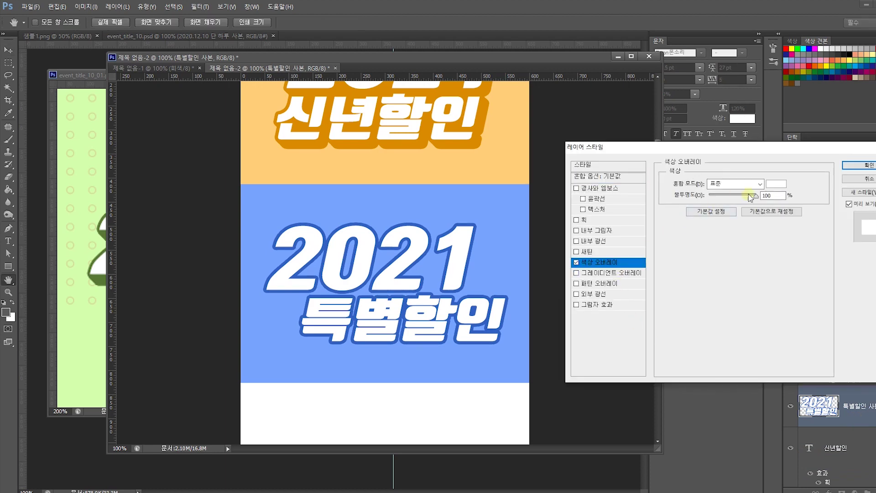
click(777, 185)
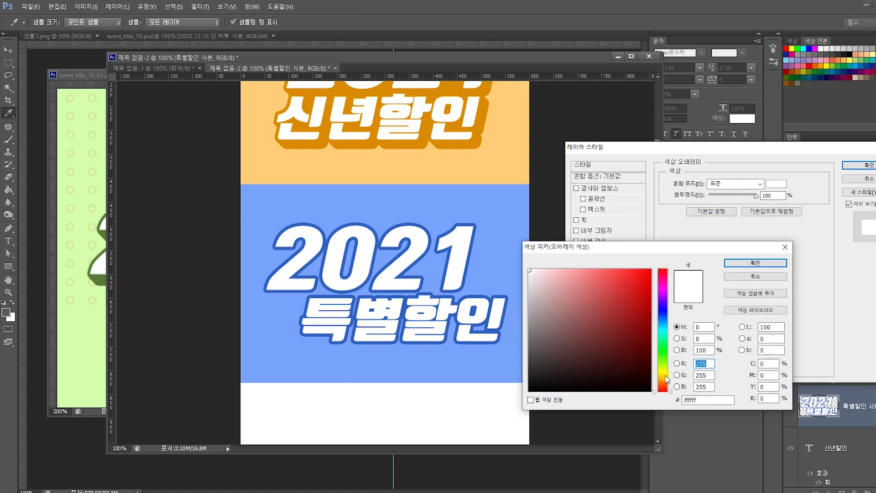
click(663, 356)
click(647, 293)
click(755, 263)
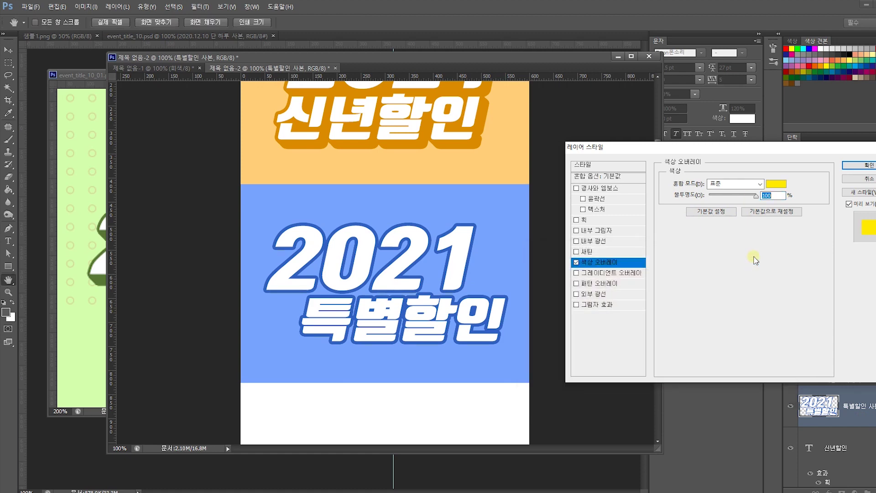
click(873, 167)
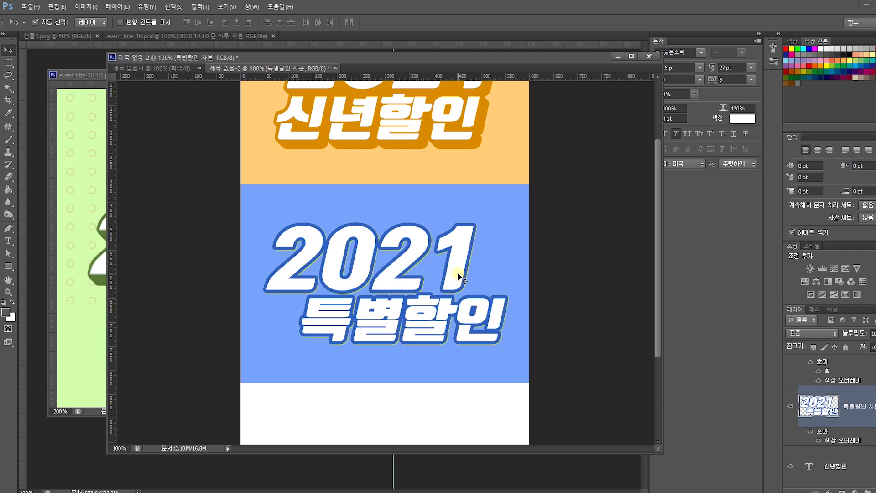
Step: Duplicate the yellow title copy four times, nudging each duplicate one pixel right and down to build a diagonal extrusion
key(ctrl+plus)
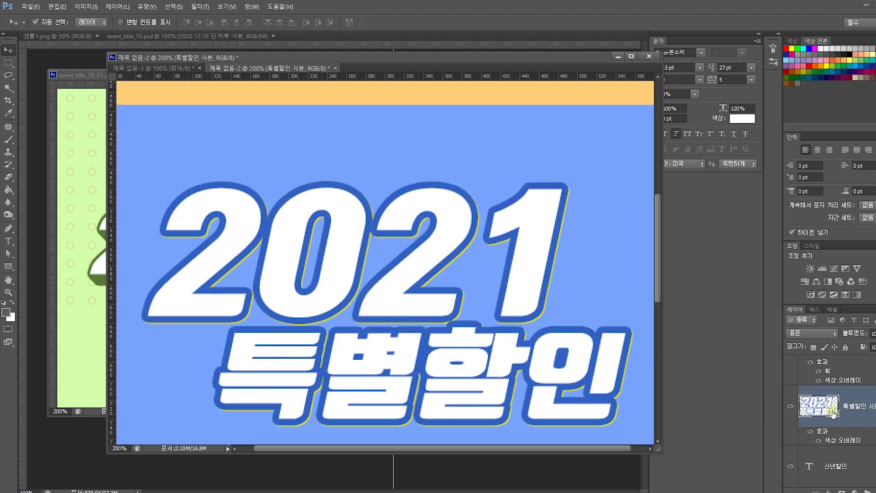
drag(833, 413, 833, 413)
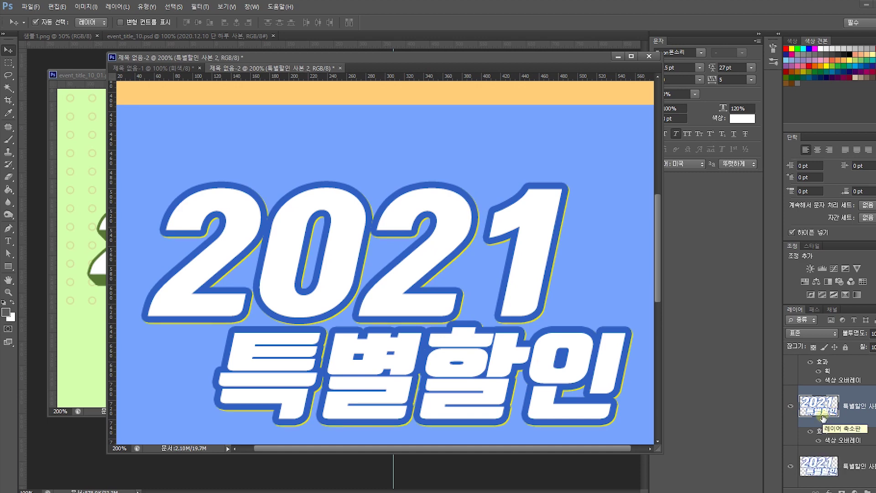
key(Right)
key(Down)
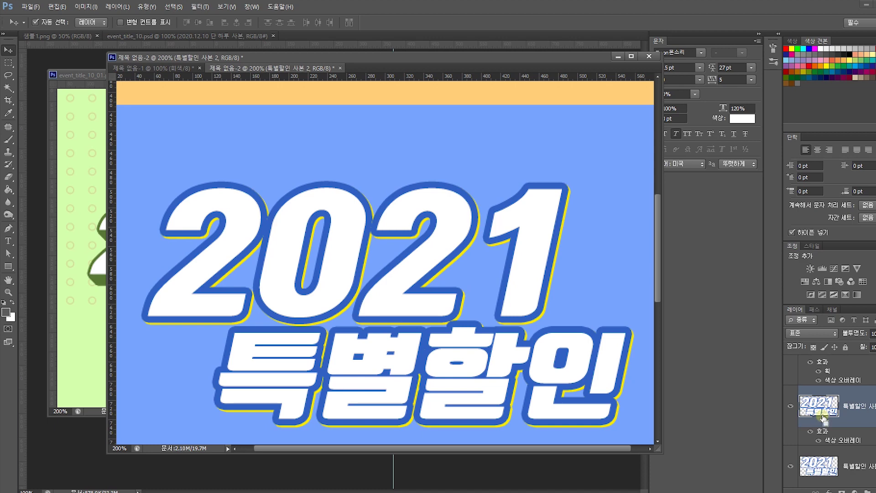
key(ctrl+j)
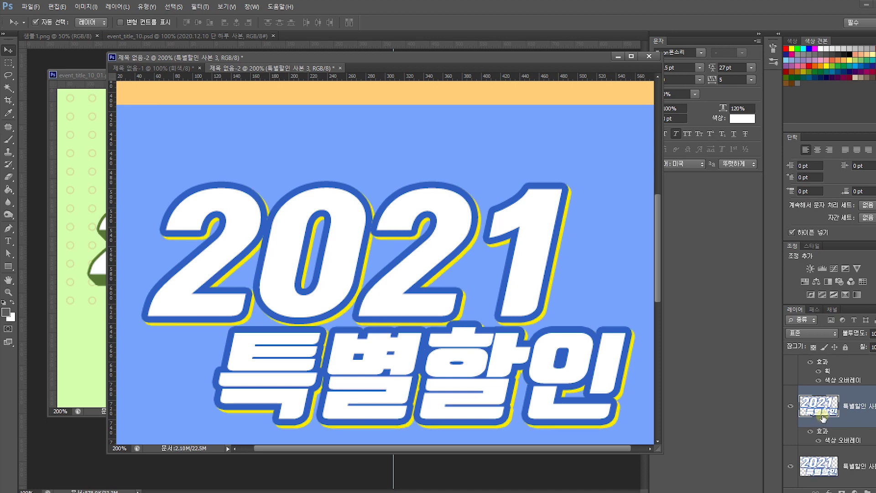
key(Right)
key(Down)
key(ctrl+j)
key(Right)
key(Down)
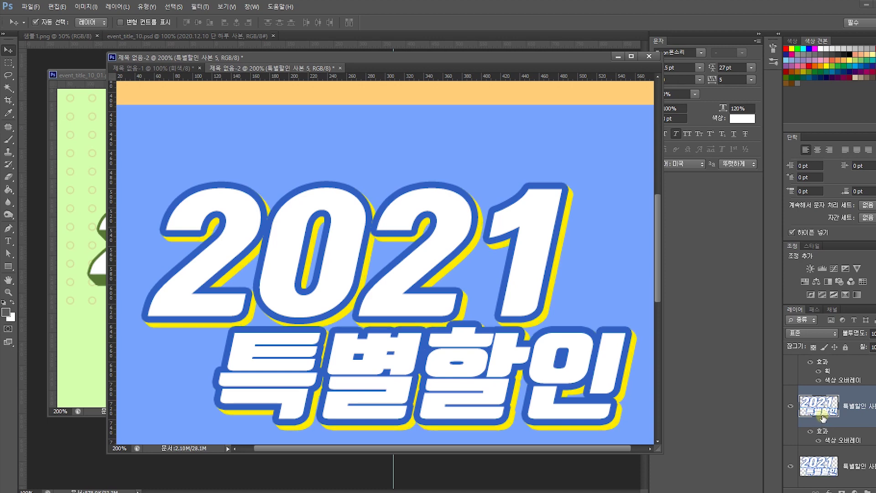
scroll(854, 418, down, 3)
scroll(855, 417, down, 2)
shift+click(857, 399)
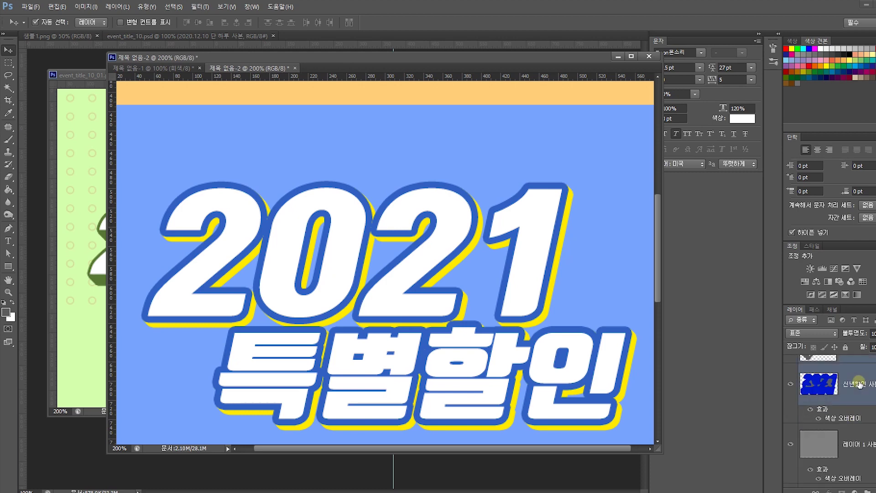
scroll(859, 422, up, 2)
click(861, 437)
scroll(861, 437, up, 3)
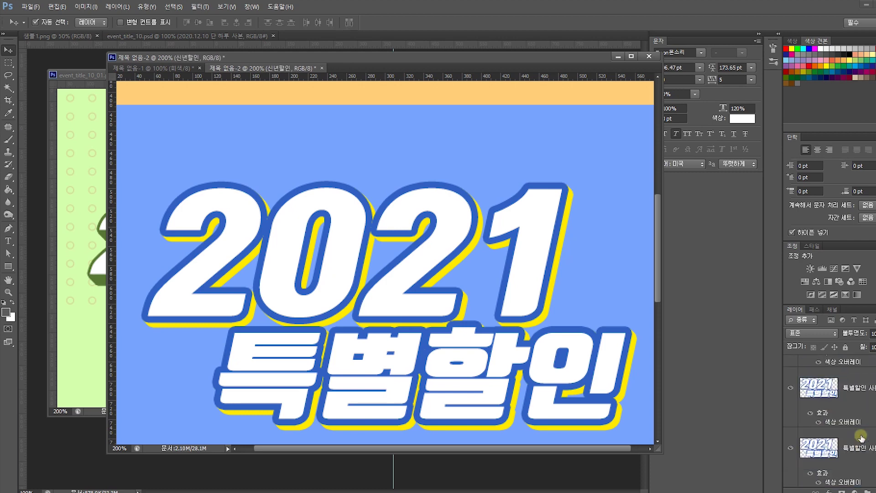
scroll(861, 438, up, 1)
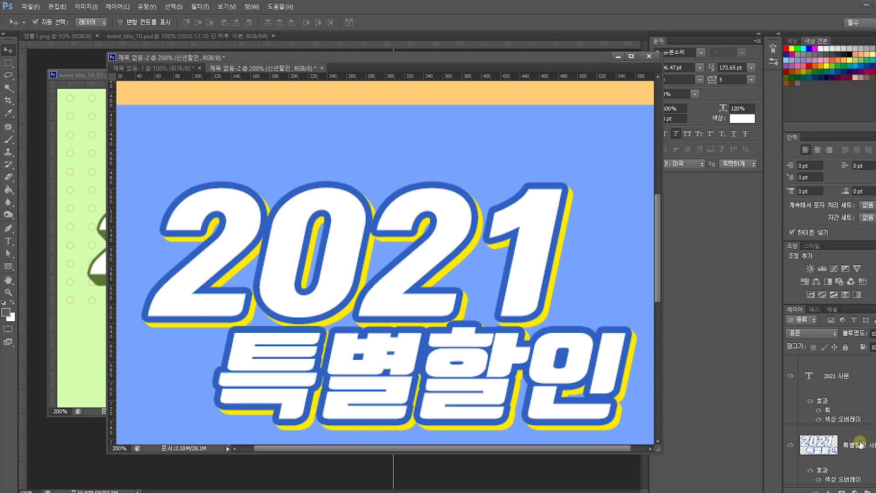
click(545, 313)
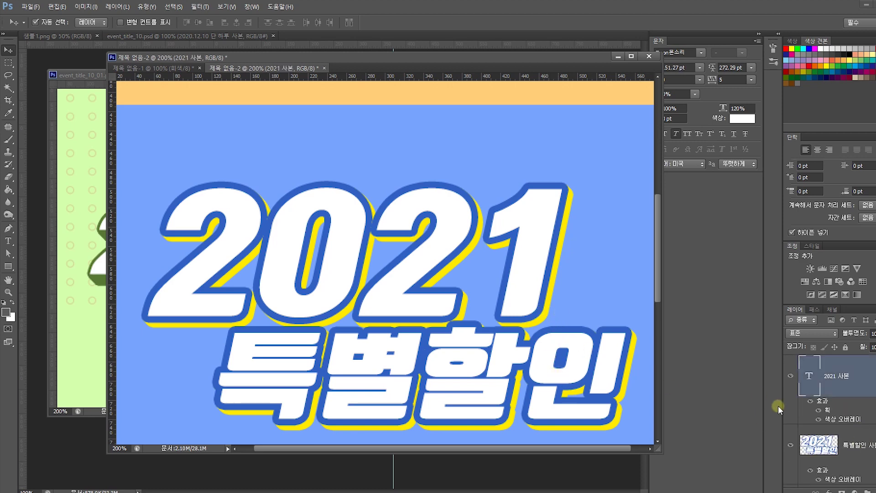
Step: Select all the yellow 특별할인 copy layers beneath the 2021 text and merge them into one layer
scroll(836, 420, up, 1)
shift+click(861, 386)
scroll(862, 441, down, 1)
shift+click(863, 443)
scroll(862, 442, down, 2)
scroll(860, 431, up, 1)
click(861, 428)
scroll(861, 428, down, 3)
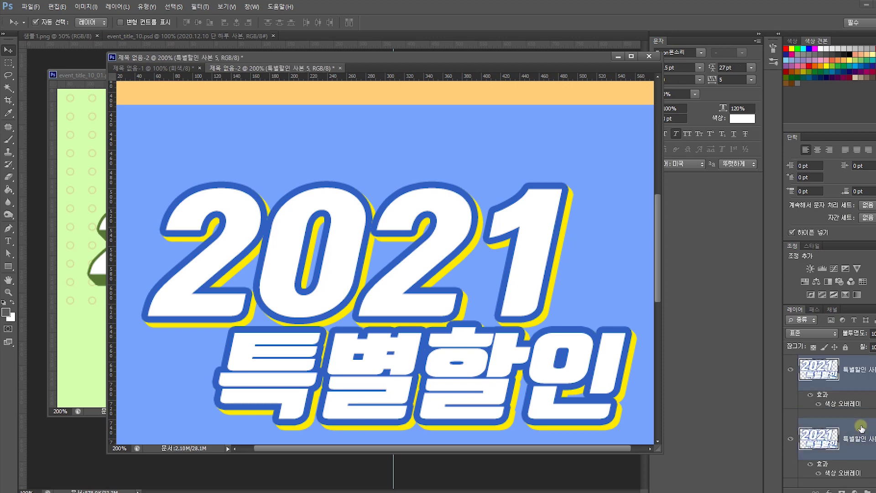
shift+click(861, 428)
scroll(858, 431, down, 1)
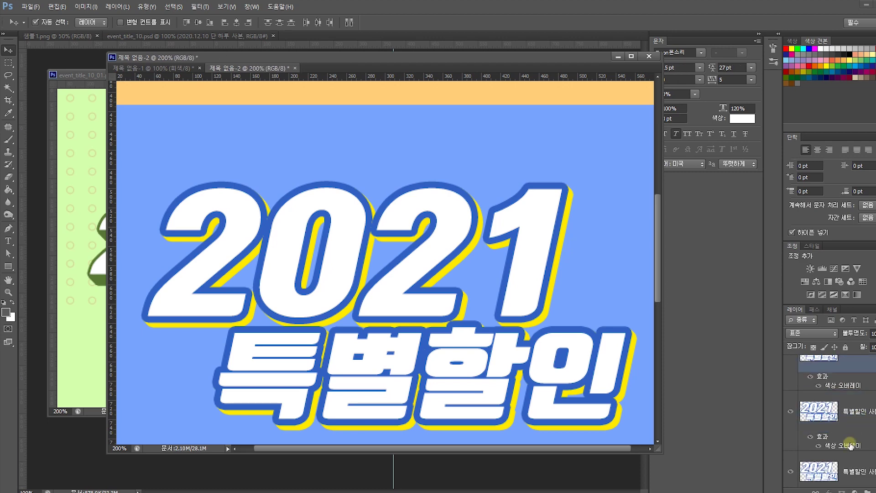
shift+click(855, 415)
scroll(856, 416, down, 3)
scroll(855, 416, up, 4)
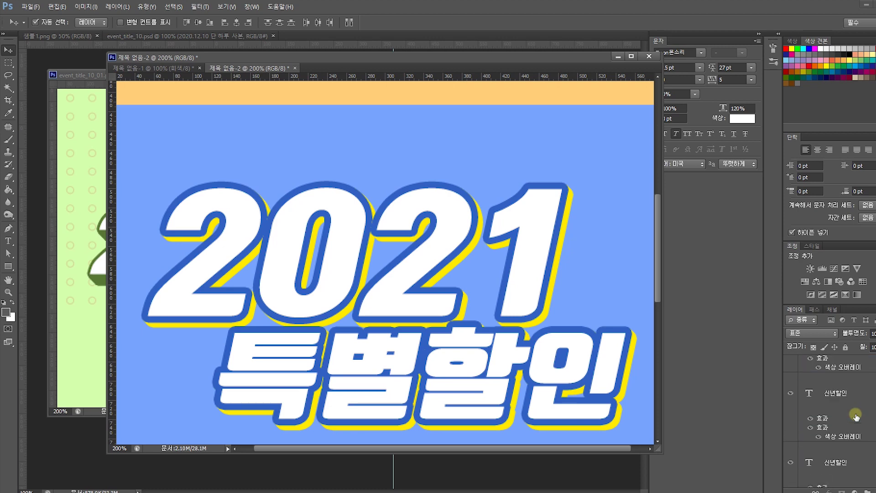
scroll(856, 416, up, 1)
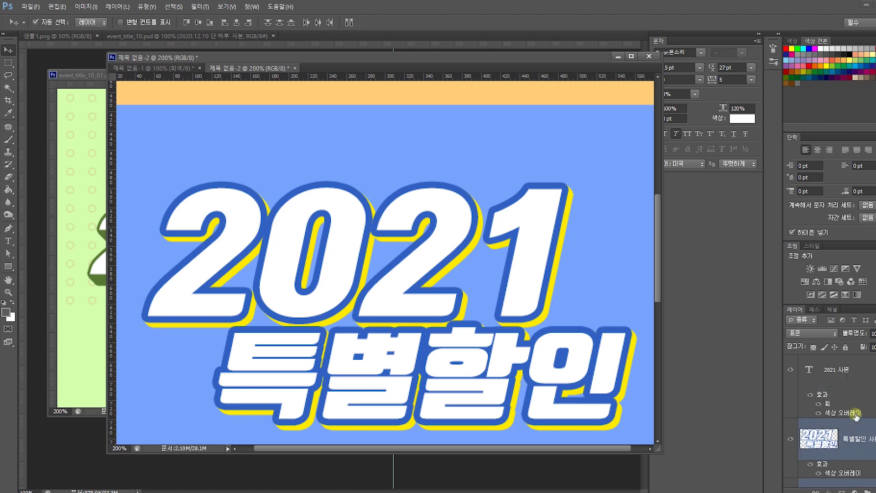
key(ctrl+e)
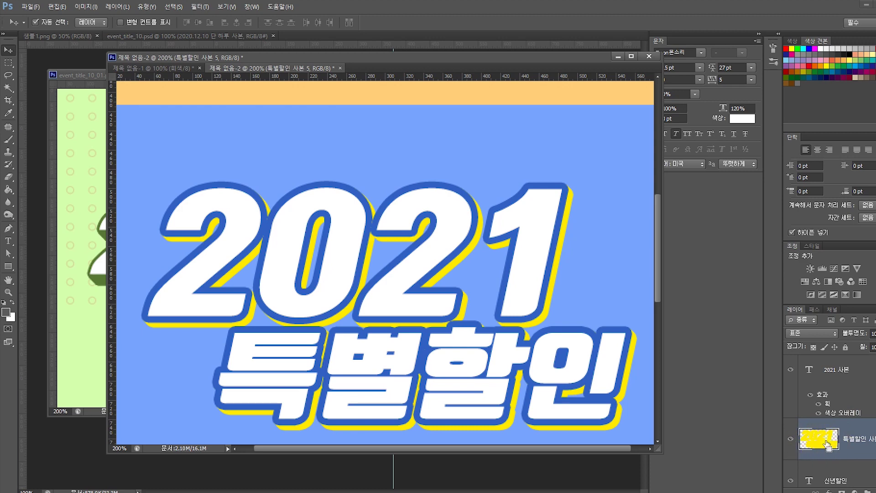
Step: Duplicate the merged yellow layer and offset the duplicate about 8 px right and down to deepen the extrusion
drag(828, 445, 827, 443)
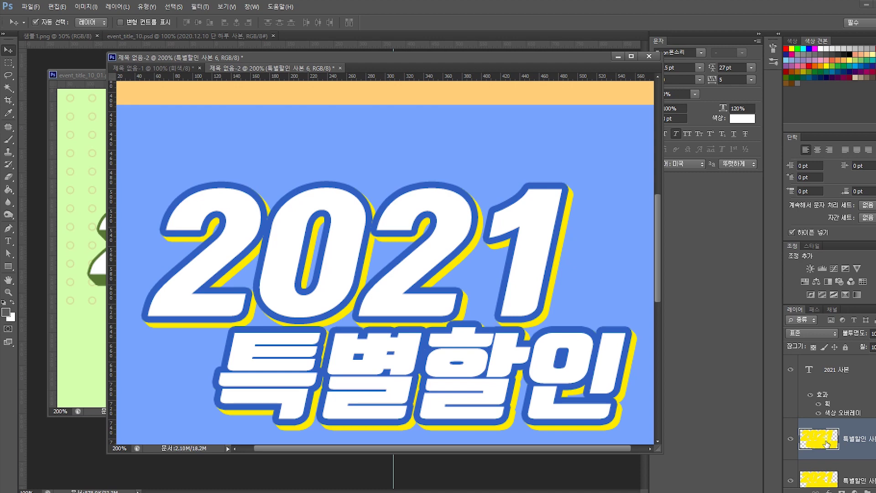
key(shift+Right)
key(shift+Down)
key(Up)
key(Left)
key(Up)
key(Left)
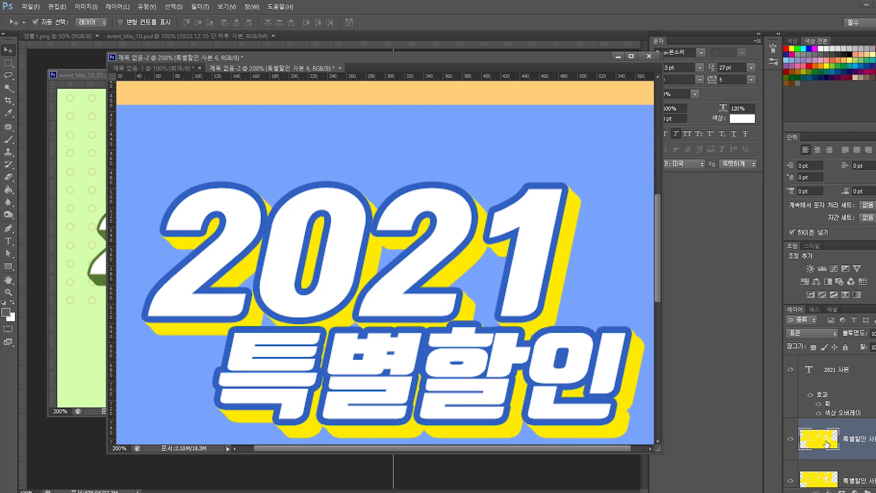
Step: Make another duplicate of the yellow extrusion layer and offset it about 6 px further right and down
scroll(513, 360, down, 3)
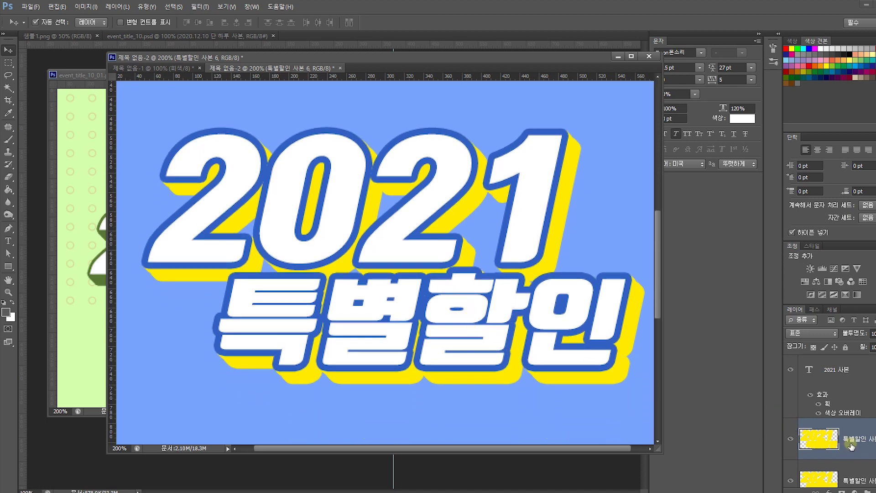
key(alt+Down)
key(Right)
key(Down)
key(Right)
key(Down)
key(Right)
key(Down)
key(Right)
key(Down)
key(Right)
key(Down)
key(Right)
key(Down)
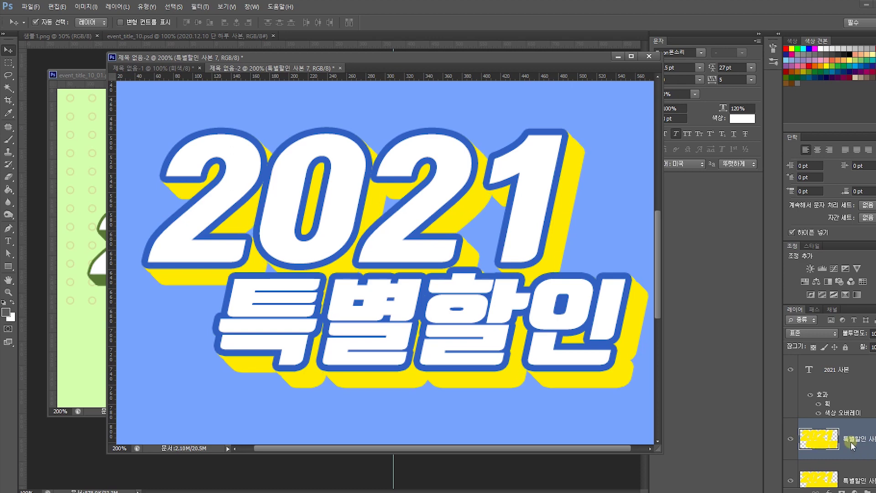
key(Right)
key(Down)
key(Right)
key(Down)
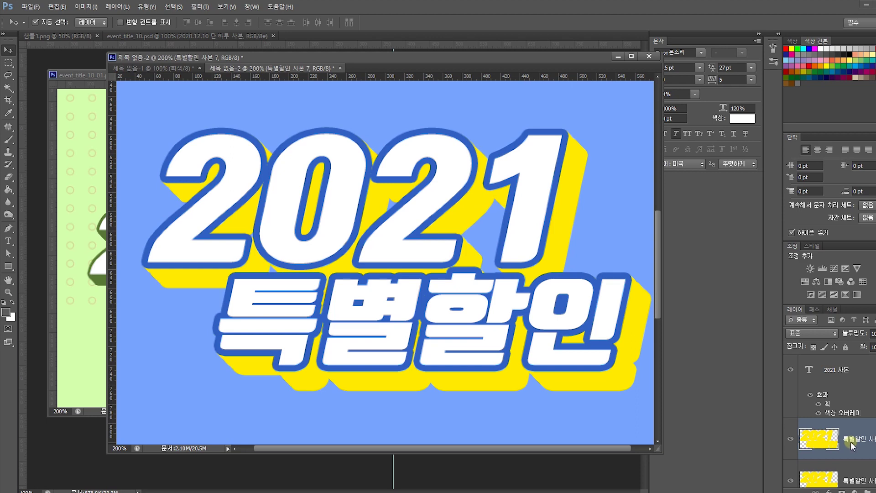
key(Up)
key(Left)
key(Up)
key(Left)
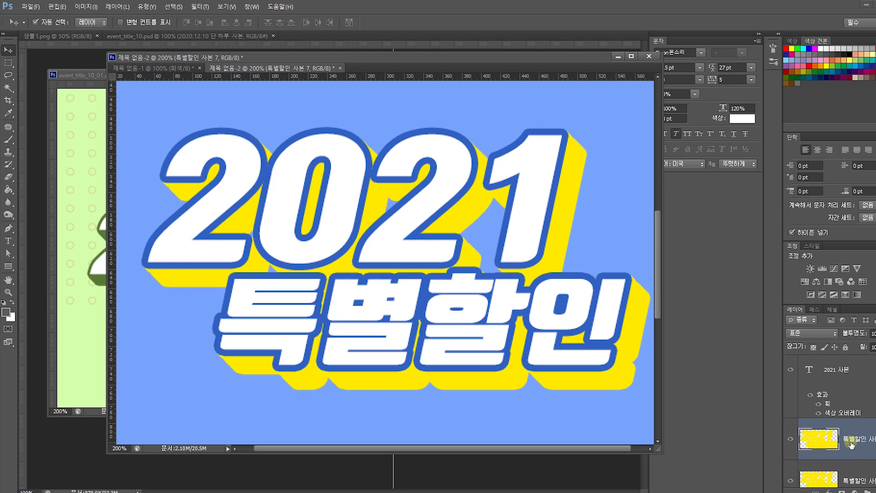
Step: Select the three yellow extrusion layers and merge them into a single layer
scroll(851, 445, down, 2)
shift+click(865, 411)
shift+click(862, 445)
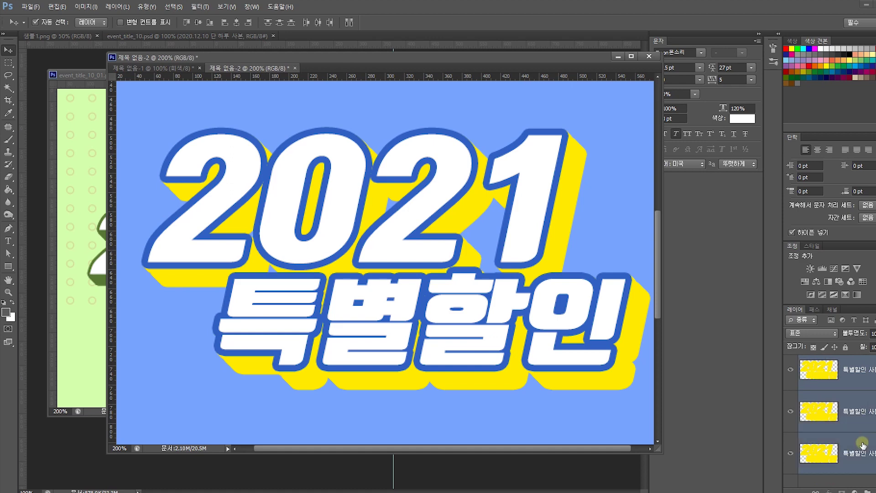
scroll(862, 444, down, 2)
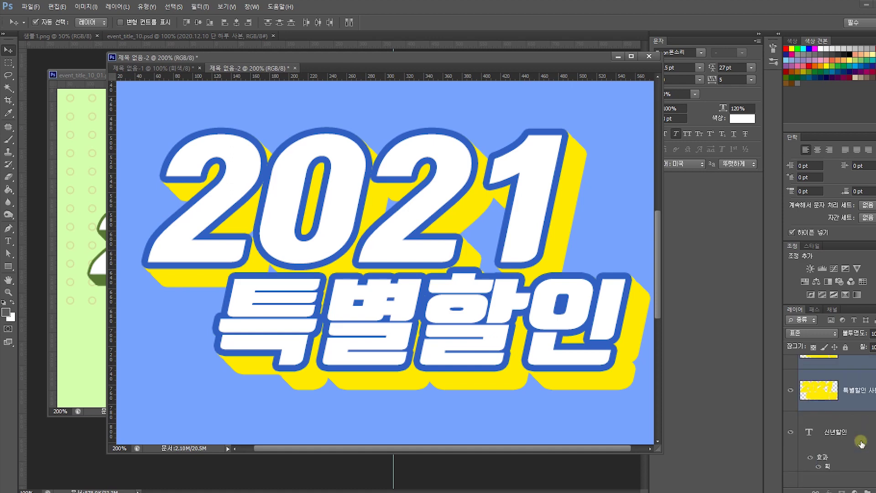
scroll(816, 419, up, 2)
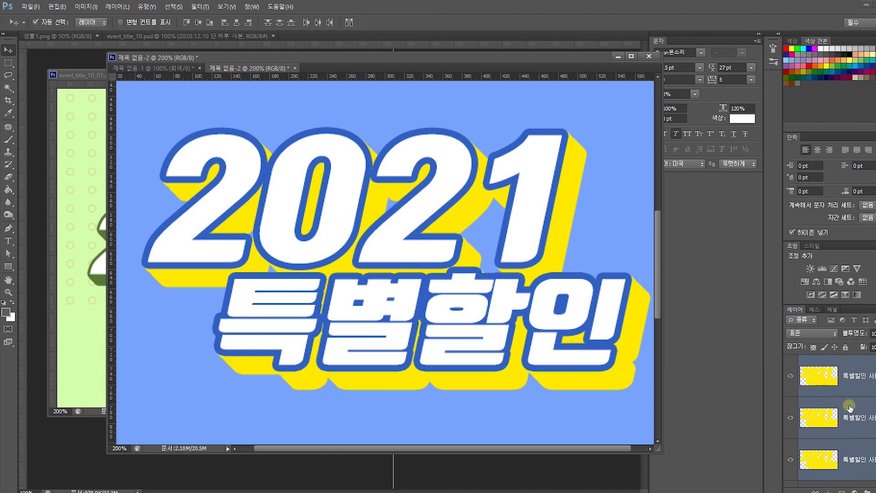
key(ctrl+e)
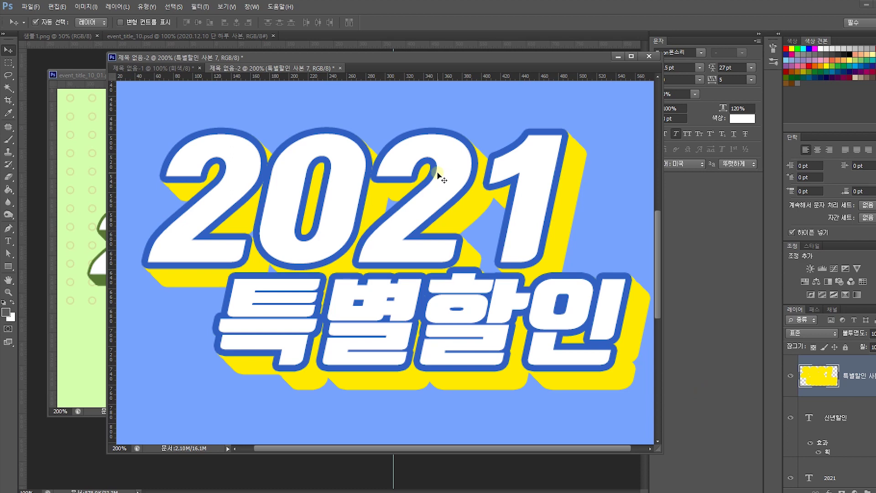
Step: Add a Color Overlay to the merged yellow extrusion layer, sampling the banner's blue background (78a4ff) as the overlay colour
key(ctrl+minus)
drag(437, 172, 453, 315)
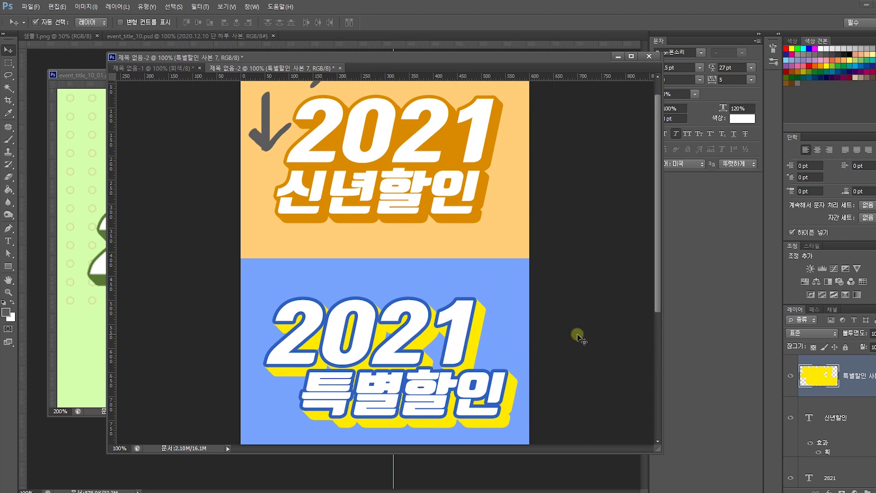
double_click(867, 388)
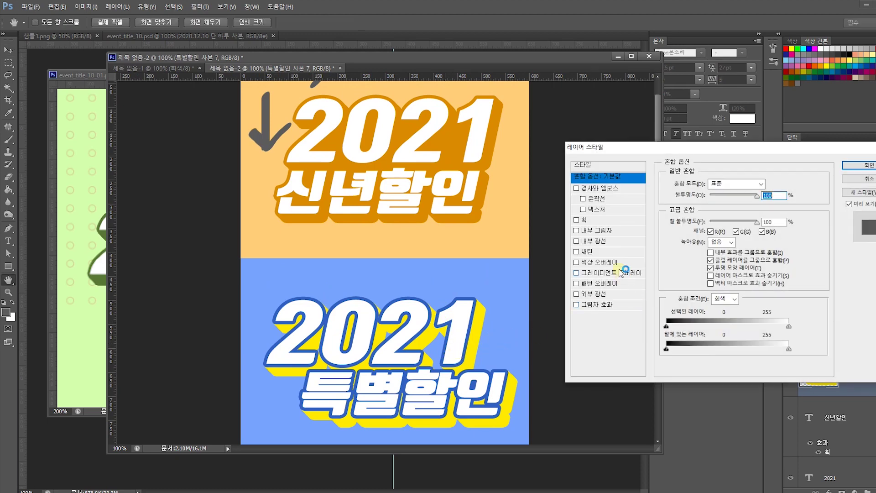
click(622, 262)
click(775, 183)
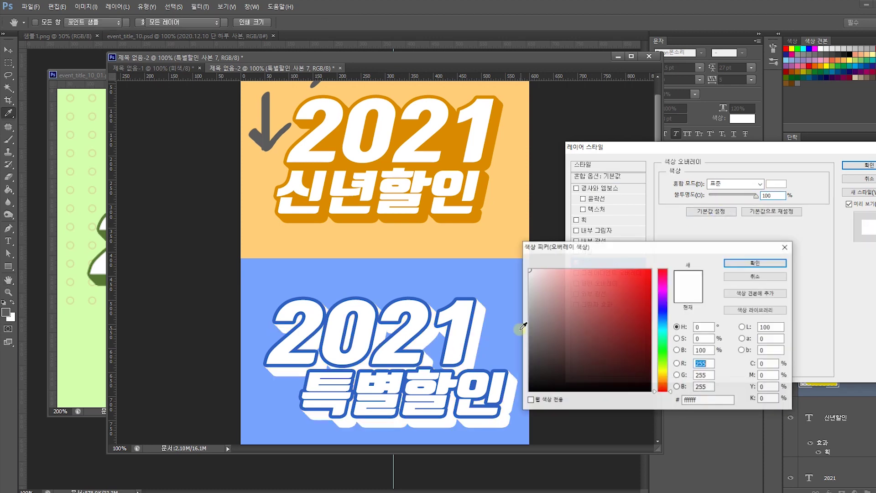
click(521, 328)
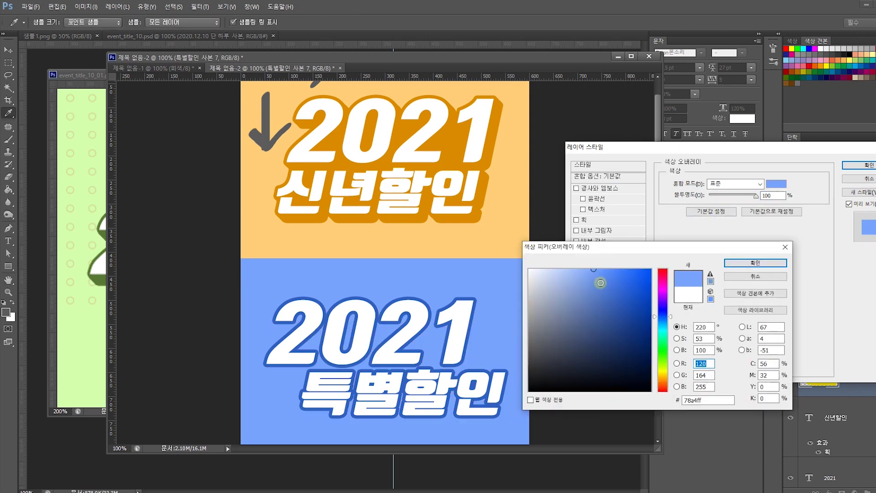
Step: Darken the extrusion's overlay colour to the medium blue 5581da and apply the layer style
click(609, 291)
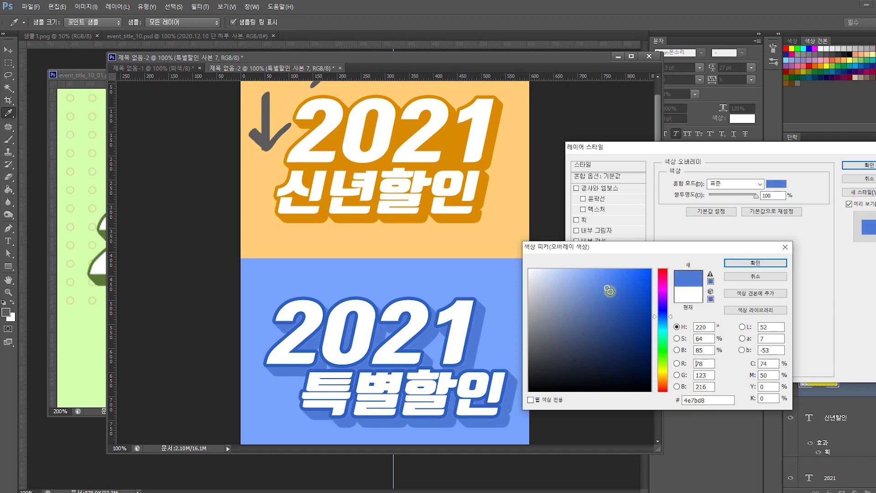
click(604, 284)
click(606, 291)
click(603, 287)
click(755, 263)
click(858, 165)
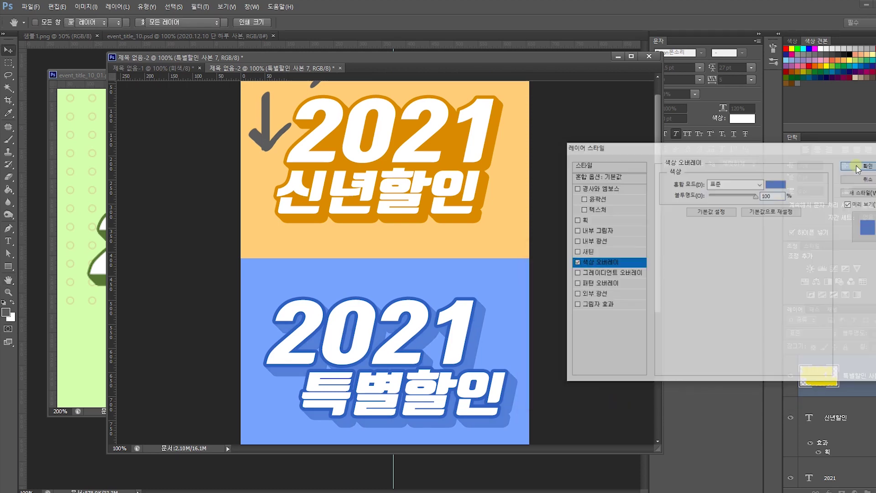
click(596, 307)
Step: Paint over the gaps in the blue extrusion between the 2021 digits on the merged extrusion layer, using the 21 px brush
drag(531, 343, 528, 366)
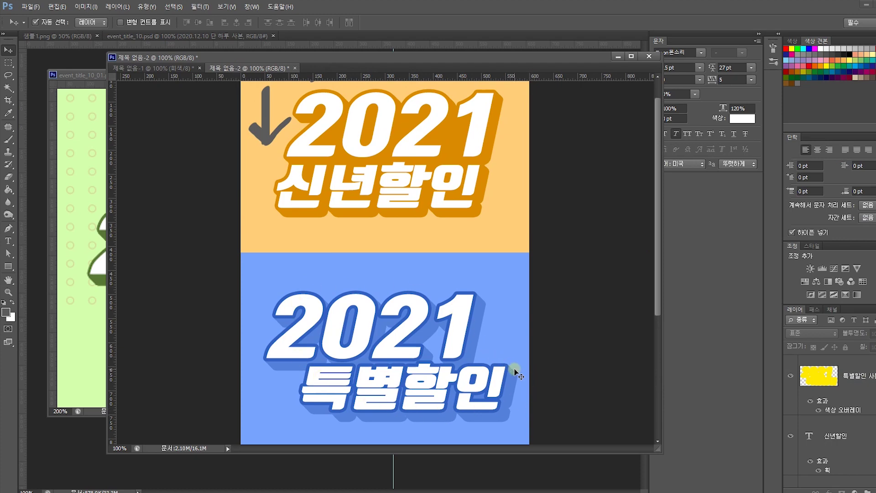
key(ctrl+plus)
drag(512, 365, 546, 153)
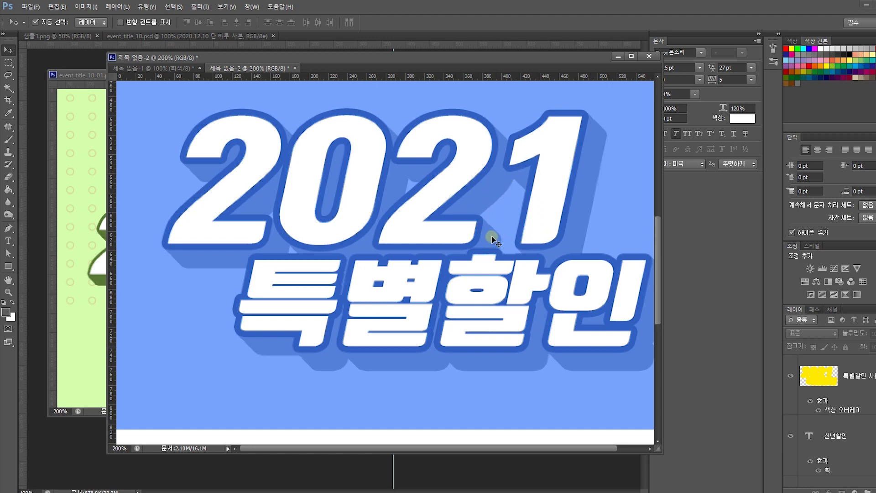
click(8, 139)
click(308, 225)
click(431, 193)
click(868, 370)
mouse_move(283, 197)
mouse_down()
mouse_move(270, 220)
mouse_move(303, 251)
mouse_up()
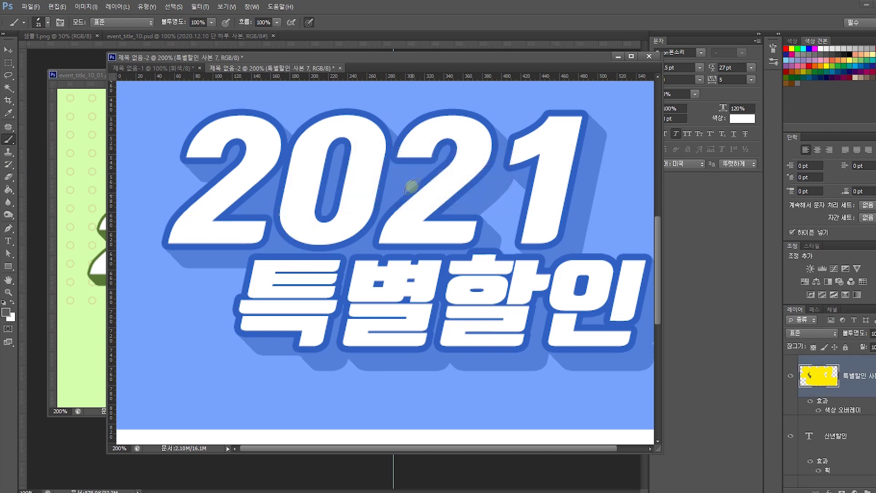
mouse_move(479, 206)
mouse_down()
mouse_move(509, 257)
mouse_move(494, 218)
mouse_move(520, 258)
mouse_move(493, 193)
mouse_move(522, 247)
mouse_move(502, 183)
mouse_move(517, 184)
mouse_move(523, 215)
mouse_move(509, 176)
mouse_move(532, 218)
mouse_move(527, 228)
mouse_move(463, 239)
mouse_move(456, 259)
mouse_up()
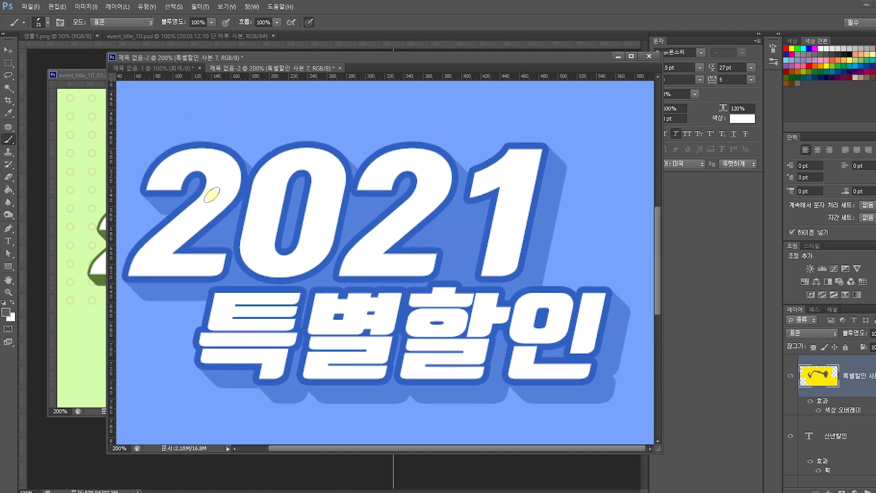
click(9, 49)
Step: Select the 2021 특별할인 text together with its extrusion and move the whole title slightly up within the blue section
click(322, 186)
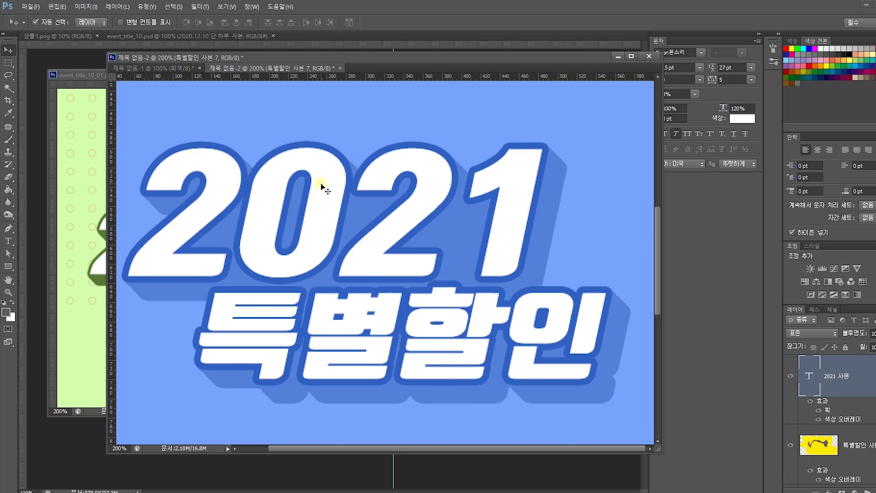
key(ctrl+minus)
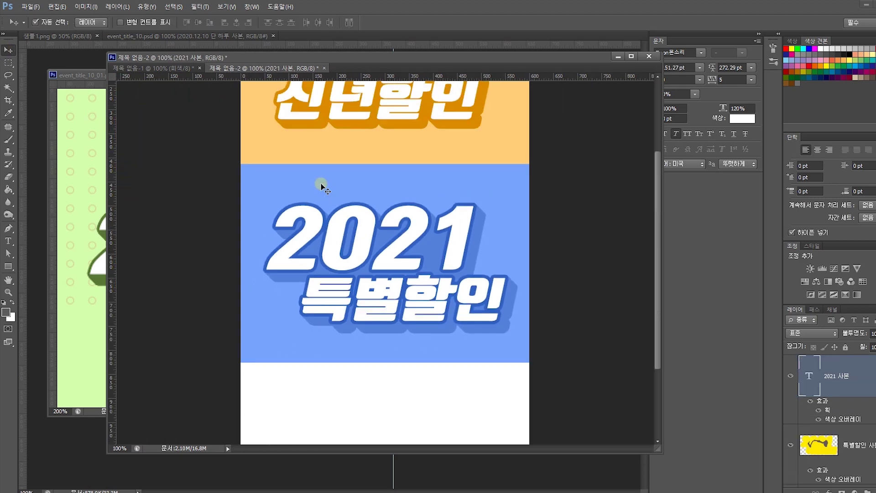
scroll(465, 289, up, 6)
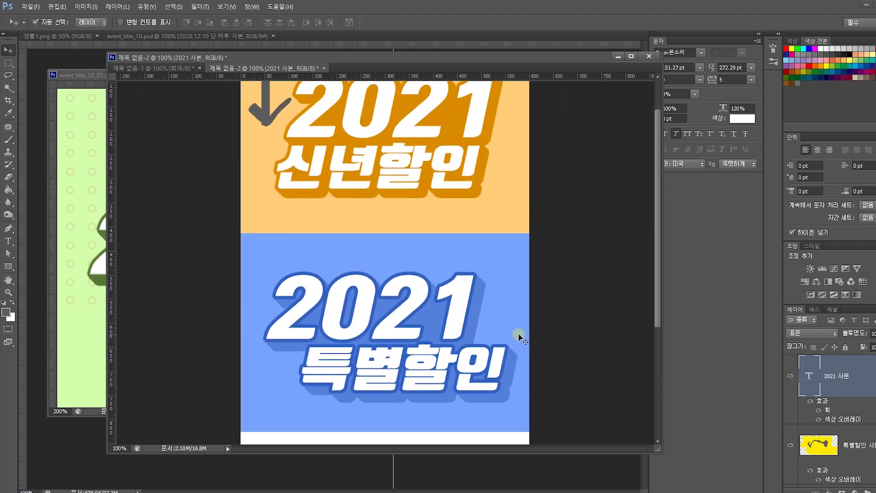
click(552, 372)
drag(342, 270, 344, 261)
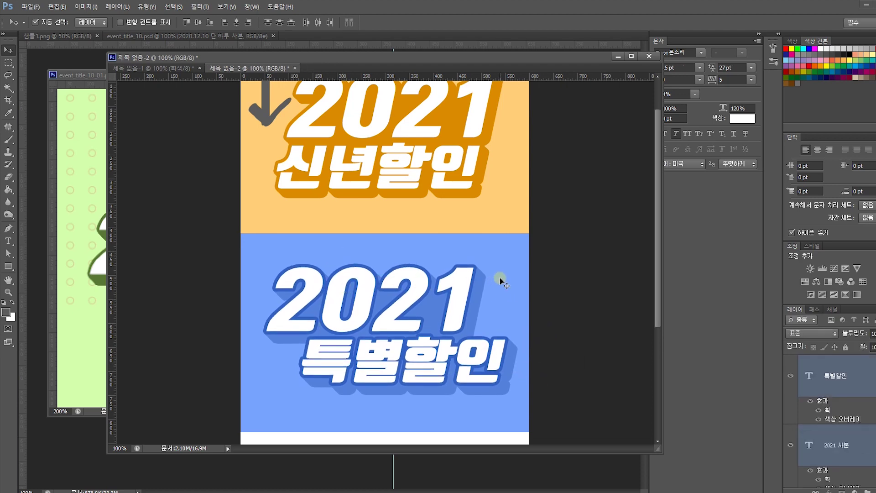
Step: Extend the canvas downward with the Crop tool to make more room below the blue section
scroll(501, 279, up, 1)
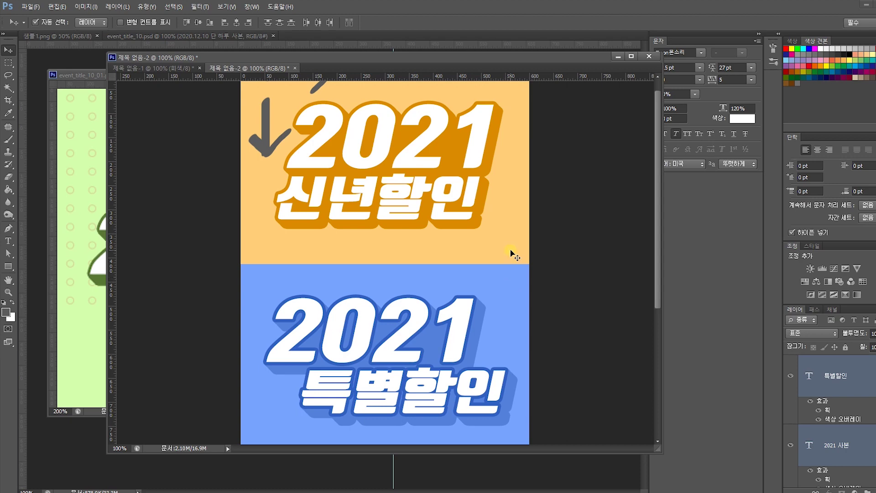
scroll(527, 292, down, 1)
scroll(527, 292, down, 4)
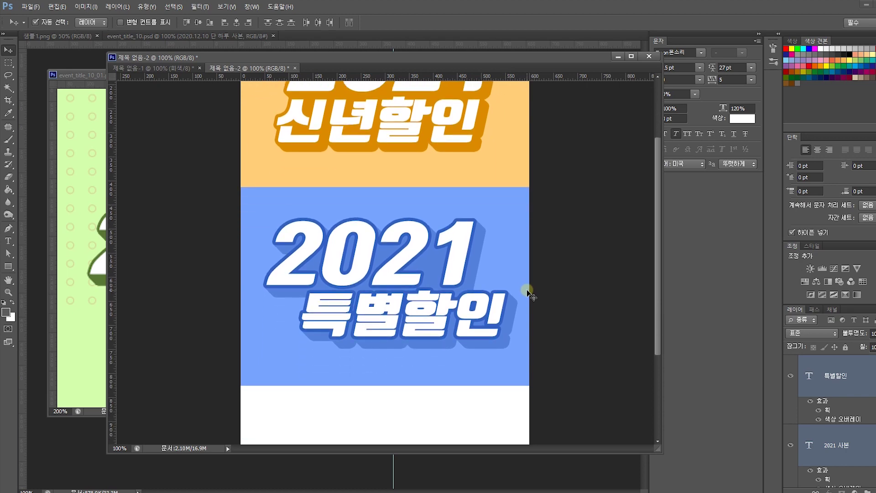
scroll(560, 361, down, 2)
scroll(561, 361, down, 6)
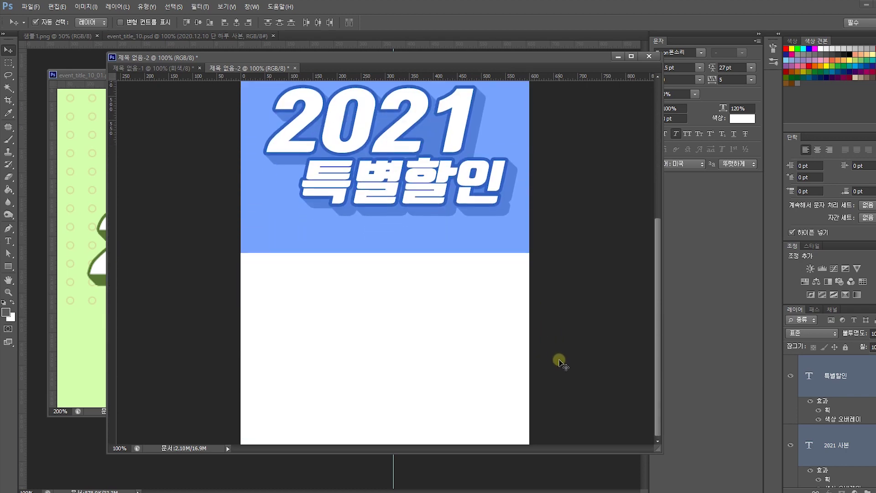
click(8, 99)
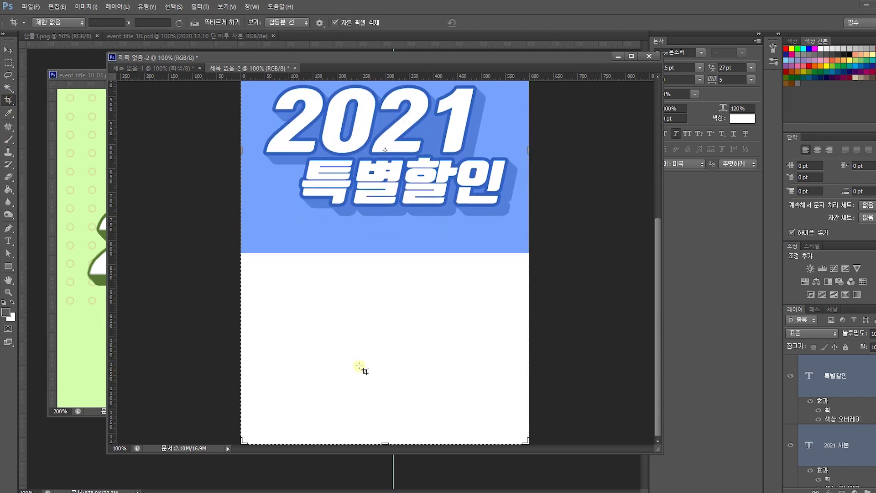
drag(386, 441, 403, 393)
key(Return)
key(v)
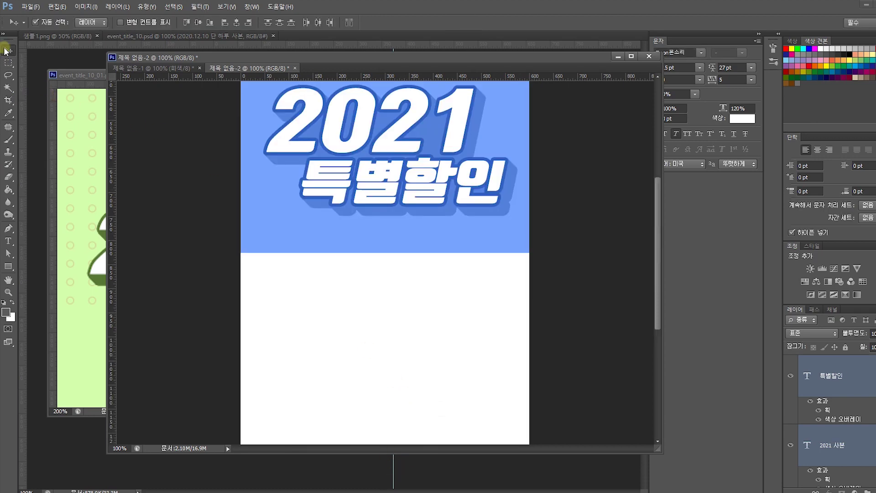
Step: Select the blue background with the complete 2021 특별할인 title and place a duplicate directly below the original section
scroll(397, 286, up, 4)
scroll(404, 299, up, 3)
click(514, 354)
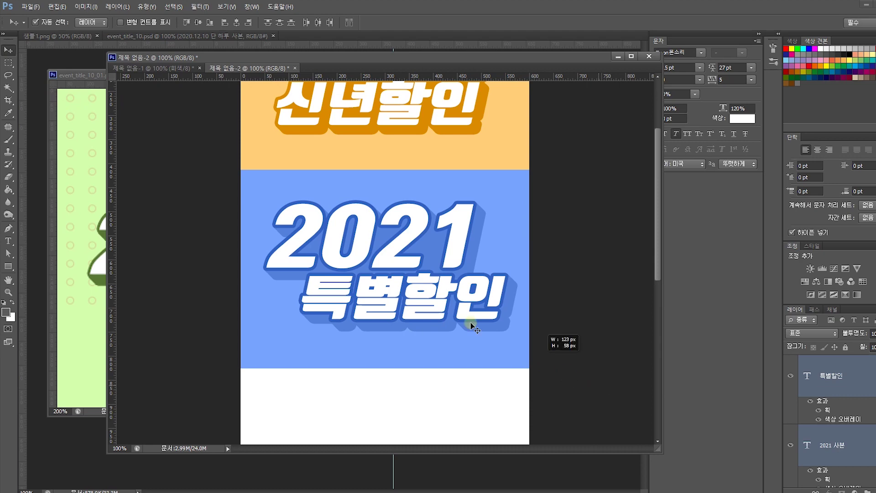
drag(658, 231, 661, 254)
drag(474, 190, 499, 368)
scroll(499, 368, down, 2)
scroll(500, 368, down, 3)
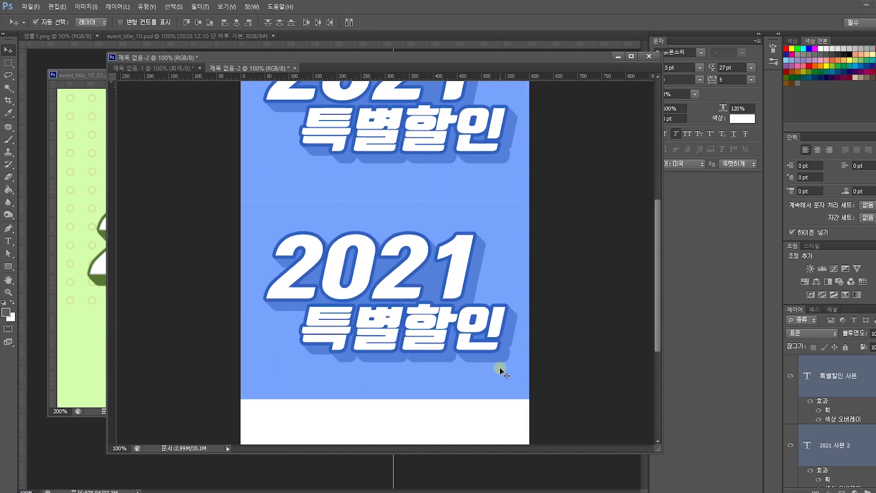
Step: Change the Color Overlay of the duplicated section's background to the salmon orange ffa178
click(524, 252)
double_click(863, 441)
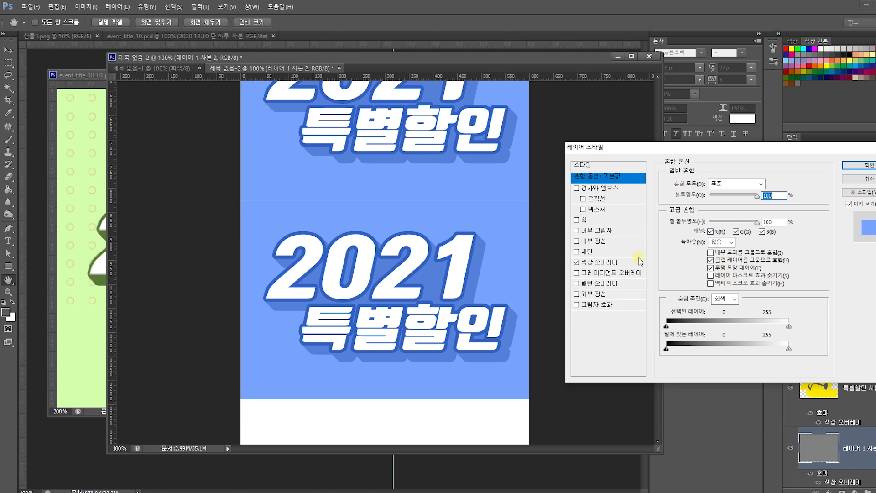
click(627, 267)
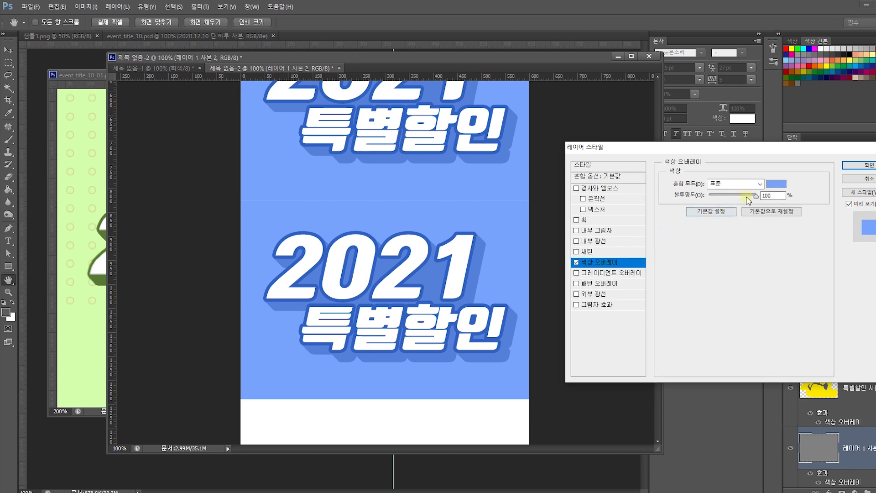
click(786, 184)
click(664, 373)
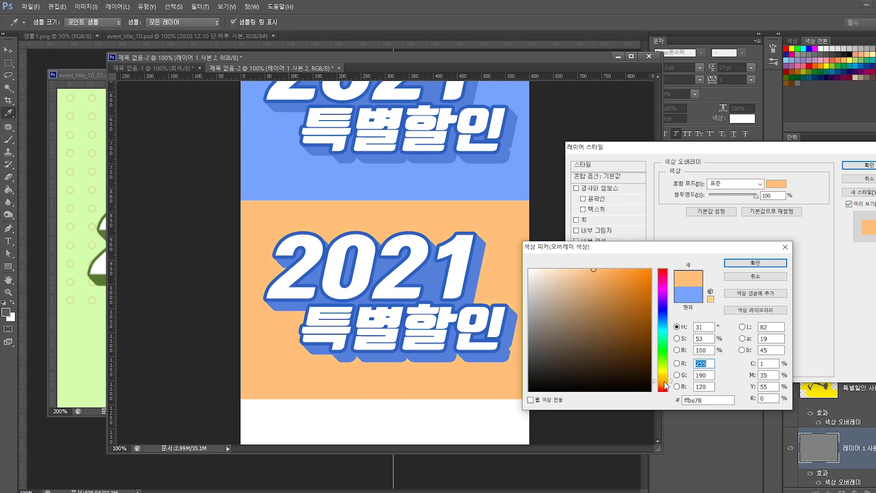
drag(666, 385, 668, 387)
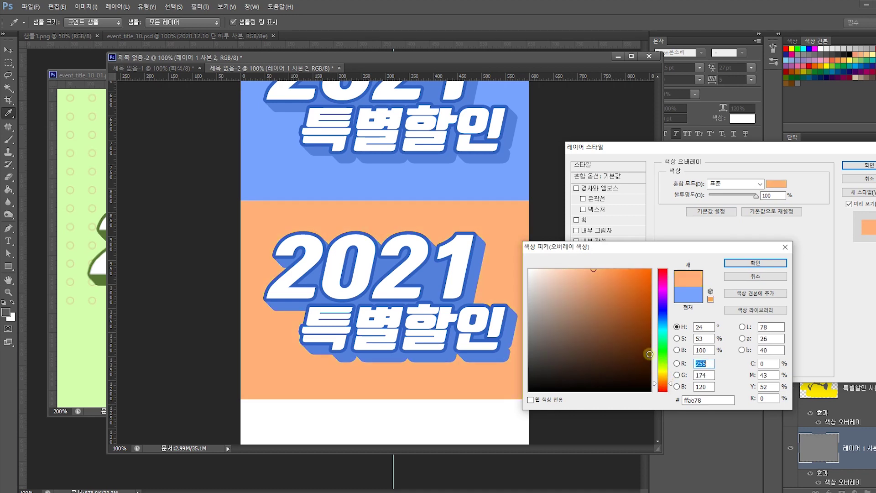
drag(666, 386, 666, 389)
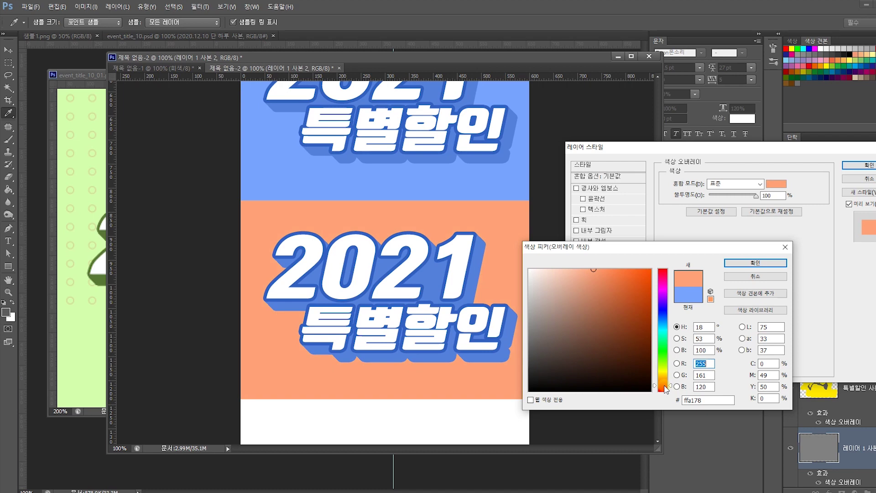
click(742, 264)
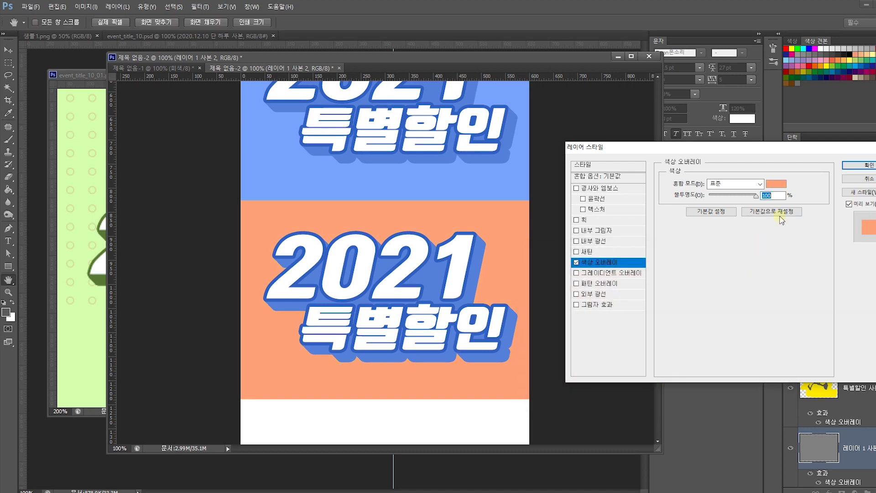
click(862, 166)
scroll(538, 297, up, 6)
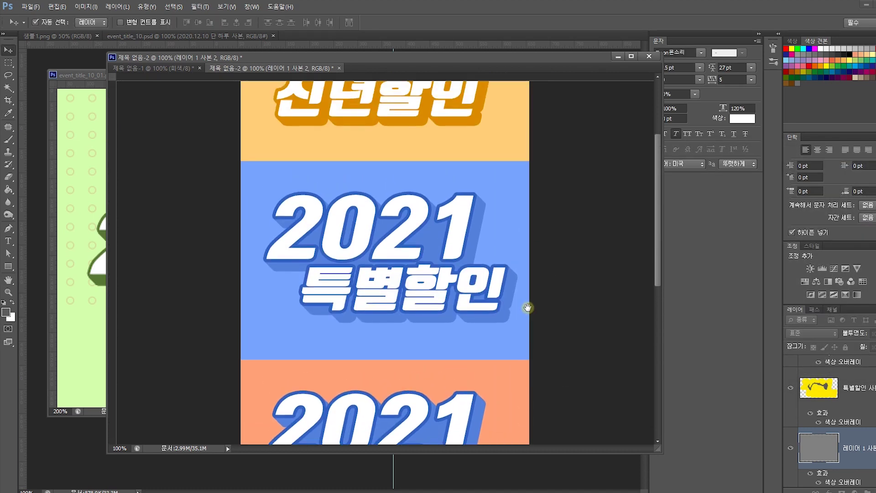
scroll(527, 315, down, 5)
scroll(532, 319, up, 1)
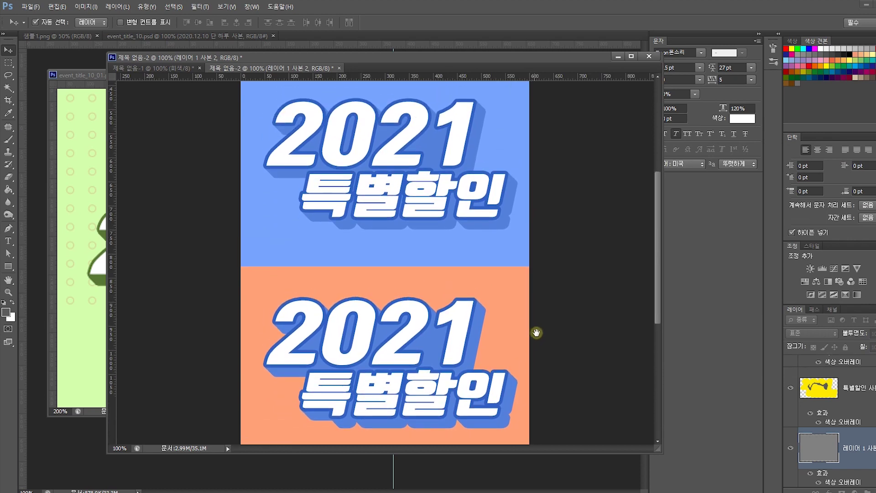
scroll(533, 333, down, 2)
click(555, 253)
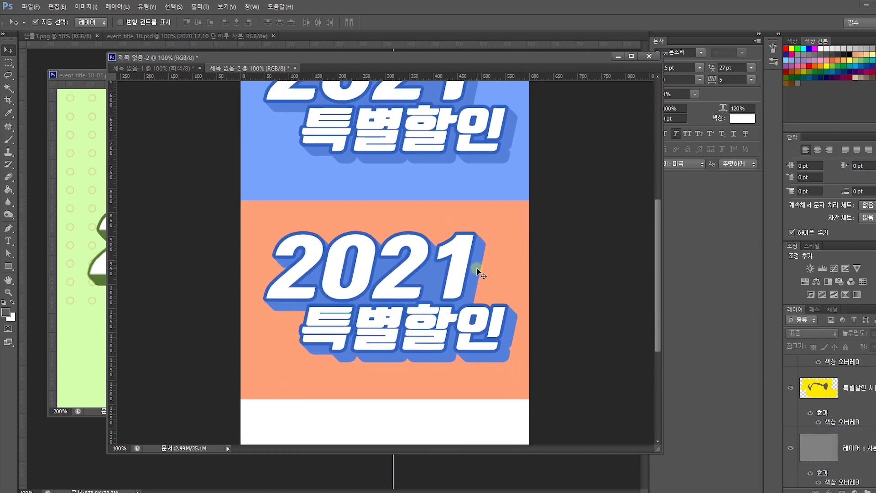
click(477, 270)
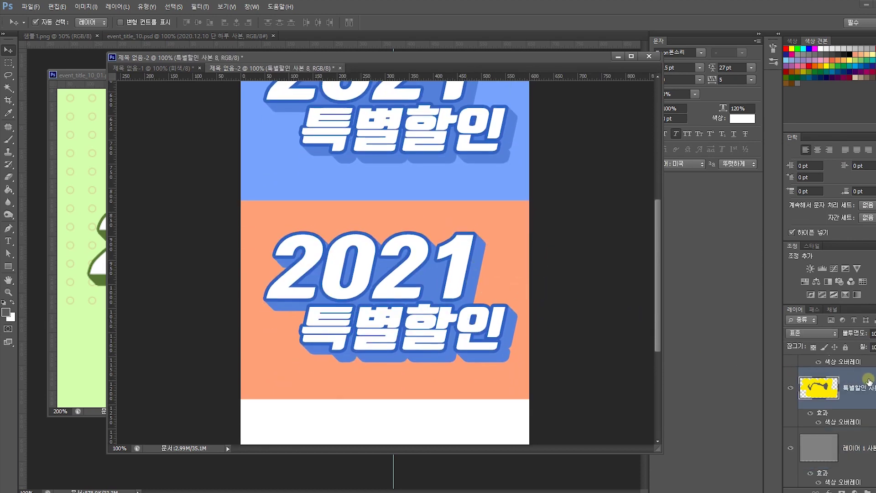
double_click(868, 382)
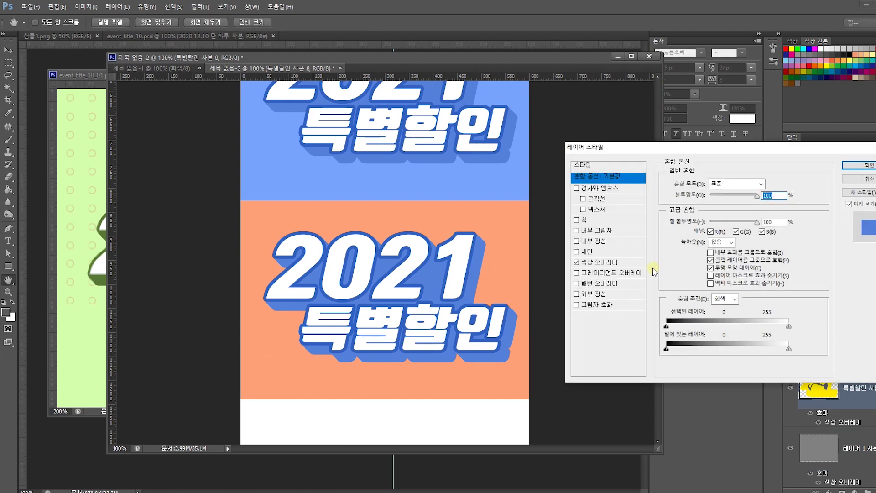
click(599, 262)
click(777, 183)
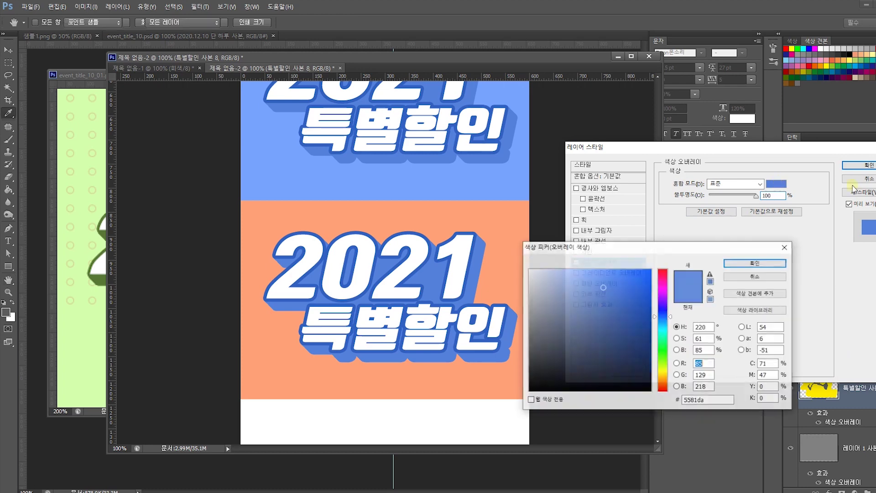
click(771, 277)
click(867, 165)
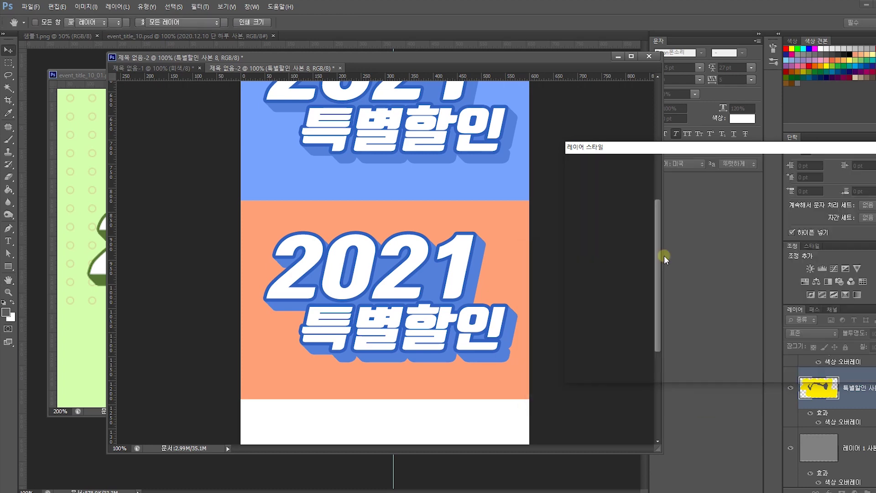
Step: Replace the 특별할인 text in the orange section with EVENT
key(v)
drag(472, 330, 502, 384)
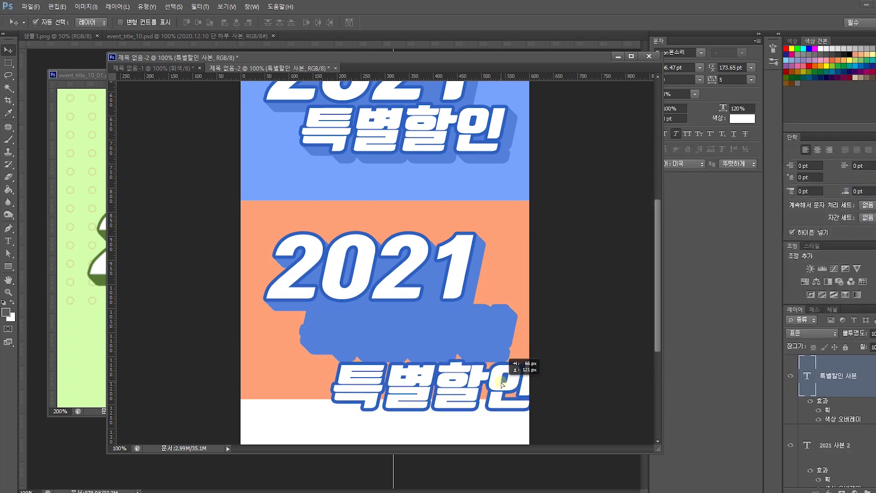
key(ctrl+z)
double_click(813, 368)
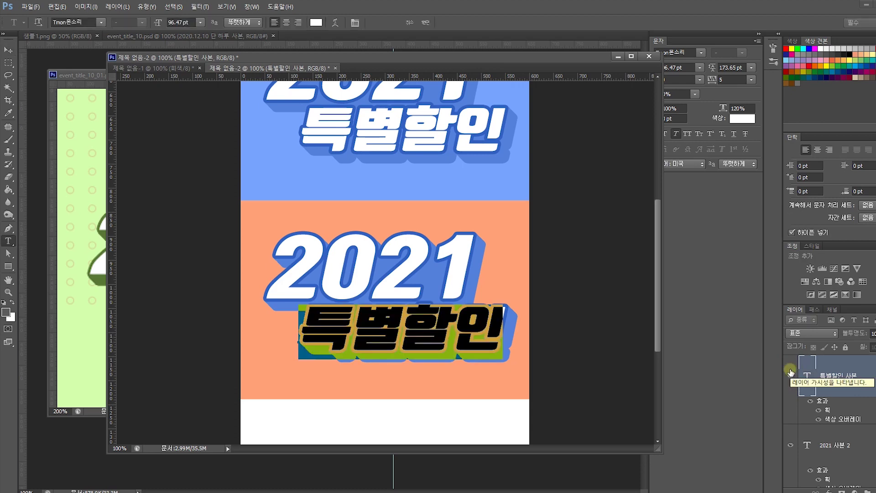
text(cc)
key(BackSpace)
key(BackSpace)
text(EVENT)
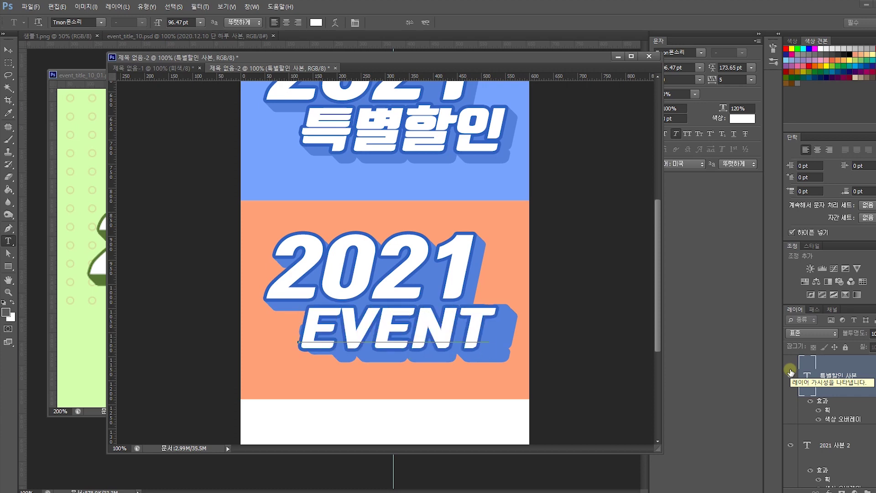
key(ctrl+Return)
key(v)
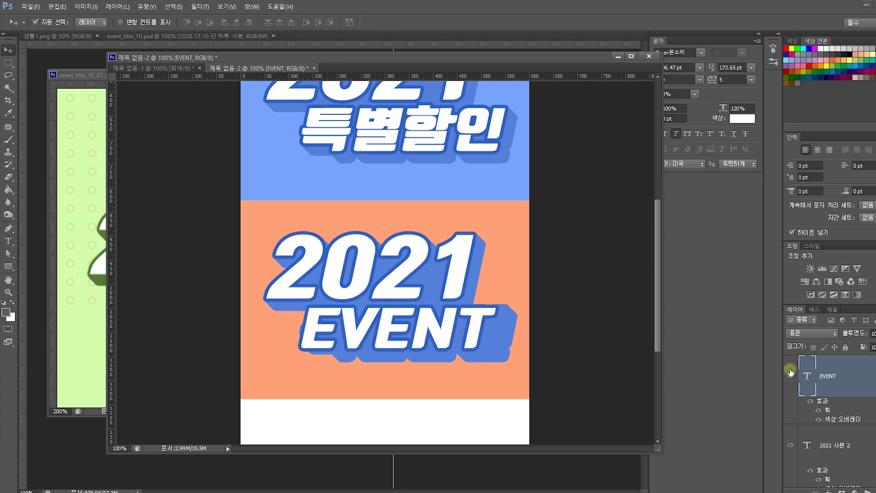
Step: Delete the blue extrusion shapes behind the 2021 and EVENT texts in the orange section
drag(497, 333, 515, 368)
key(ctrl+a)
key(Delete)
key(ctrl+d)
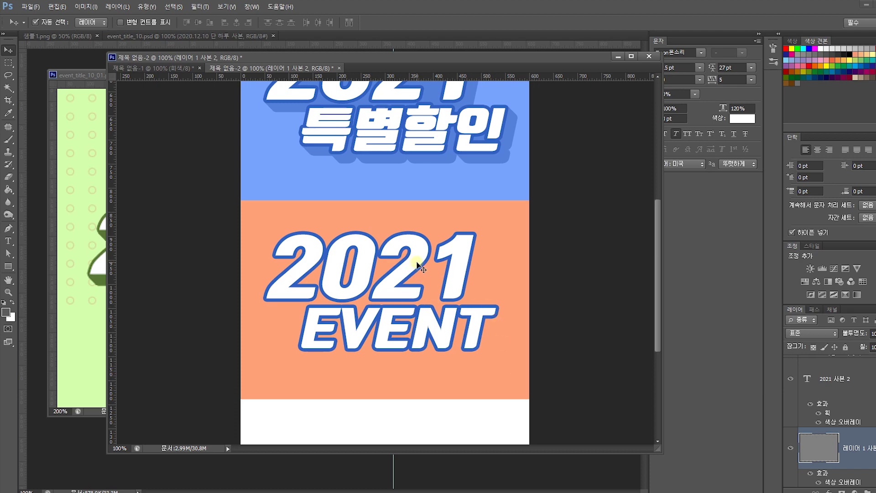
Step: Open the 2021 text in the orange section for editing and commit it
click(739, 395)
double_click(808, 378)
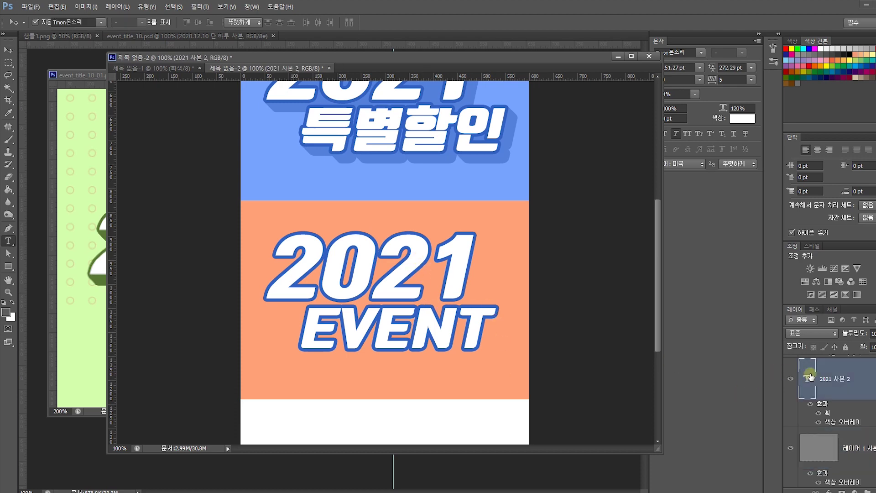
click(464, 252)
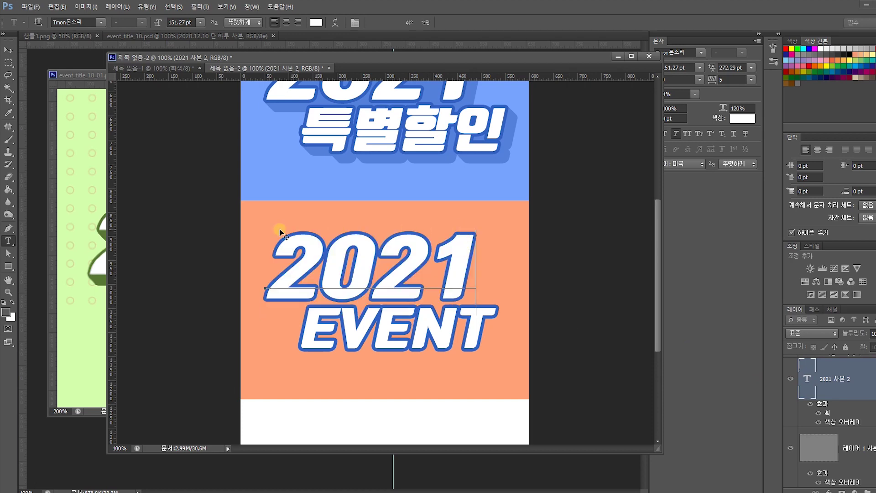
click(10, 52)
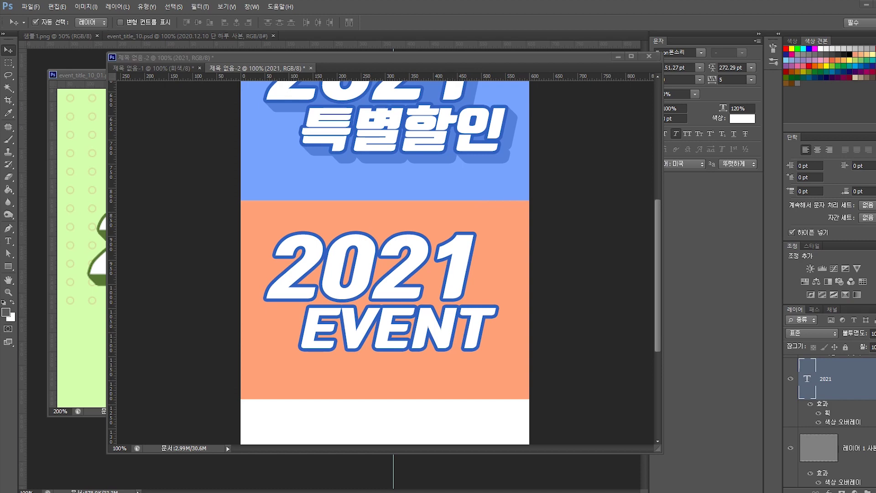
click(427, 324)
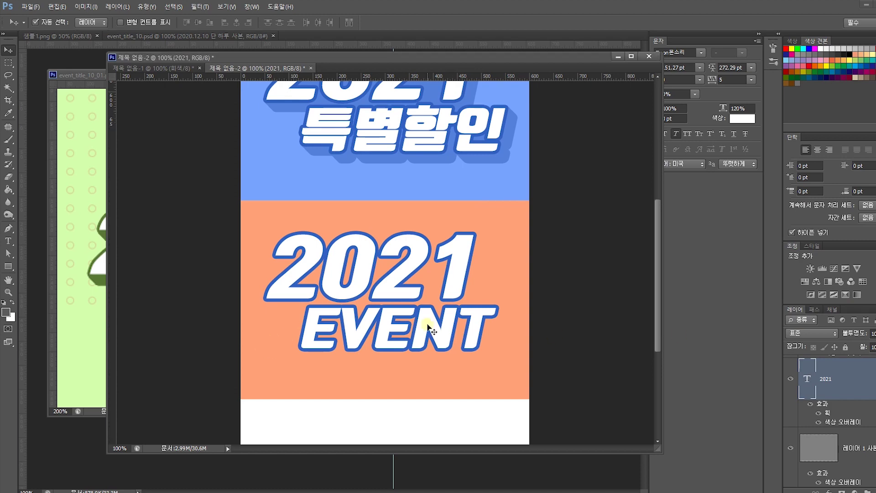
click(452, 325)
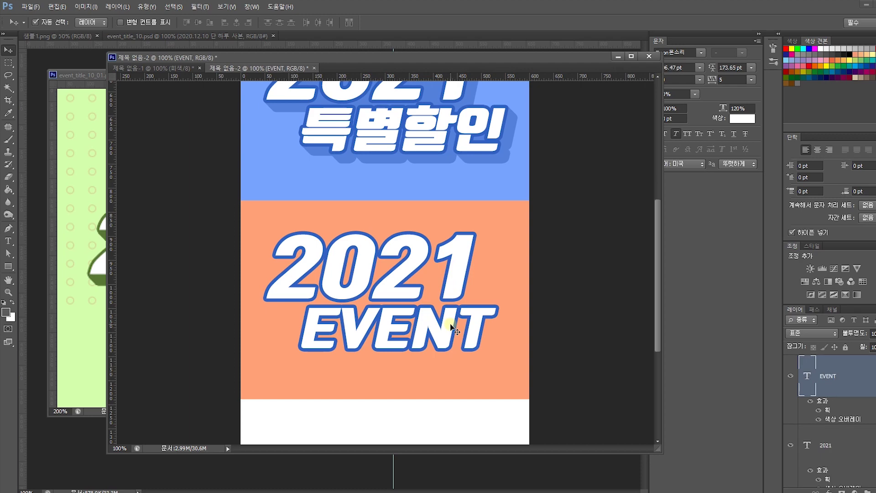
scroll(454, 320, up, 3)
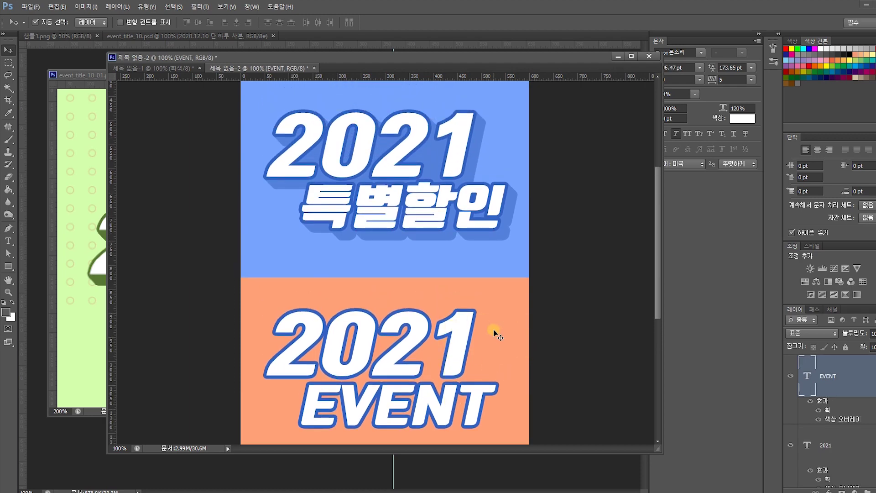
scroll(494, 328, down, 2)
scroll(380, 353, down, 3)
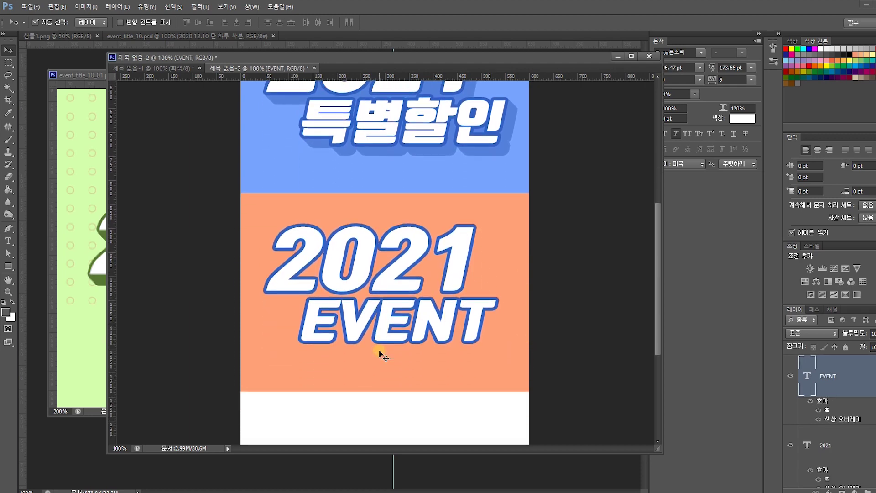
Step: Change the Stroke color of the 2021 text in the orange section to the dark orange c56338
click(405, 288)
double_click(869, 424)
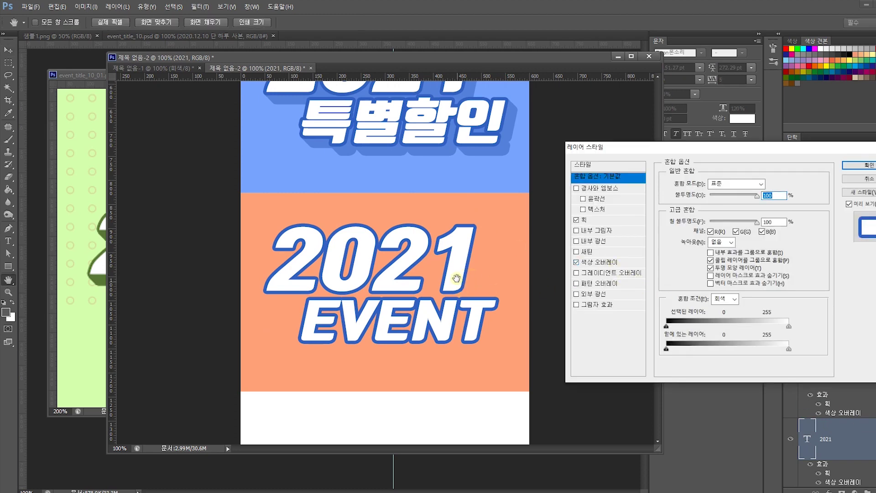
click(597, 220)
click(683, 250)
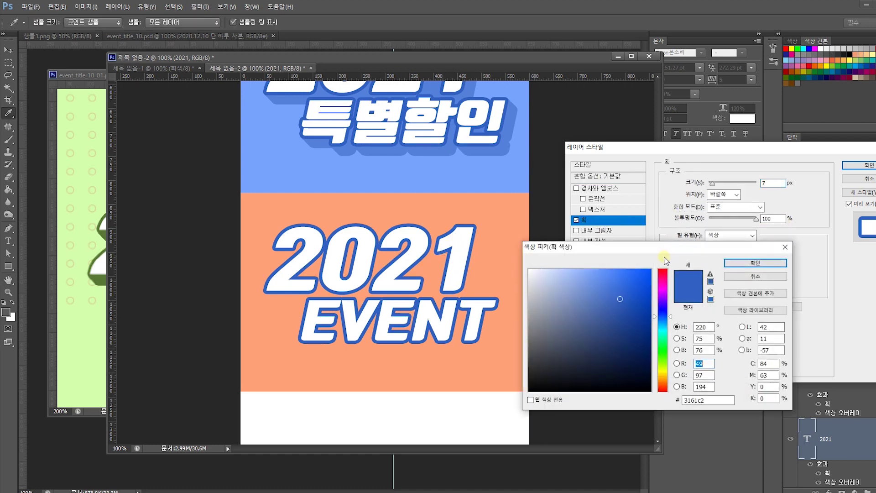
click(505, 229)
click(616, 296)
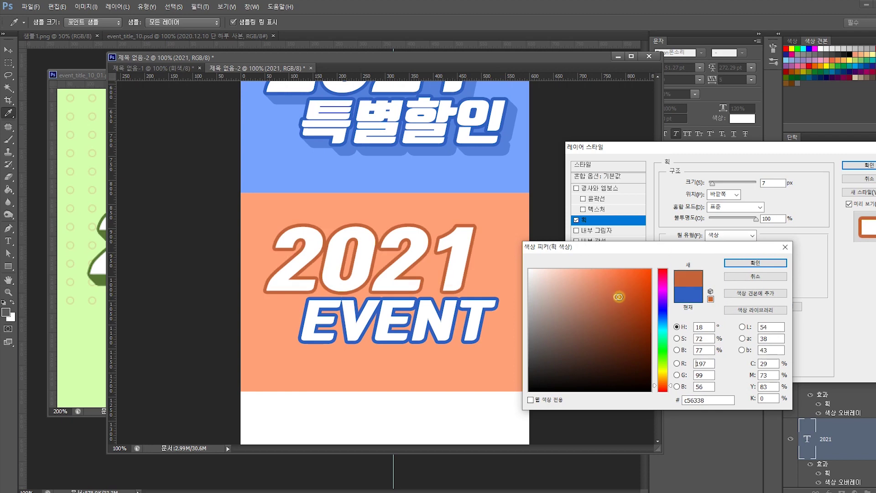
click(756, 263)
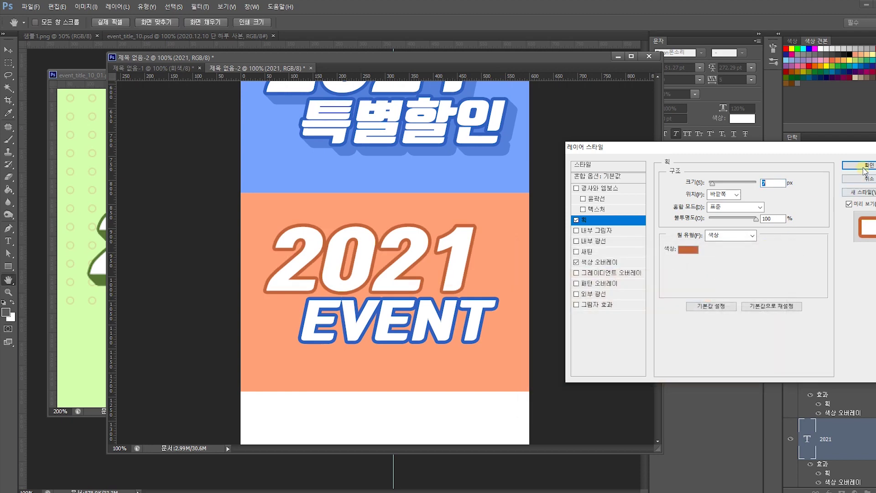
click(859, 165)
Step: Copy the layer style of the orange-outlined 2021 text and paste it onto the EVENT text
right_click(851, 426)
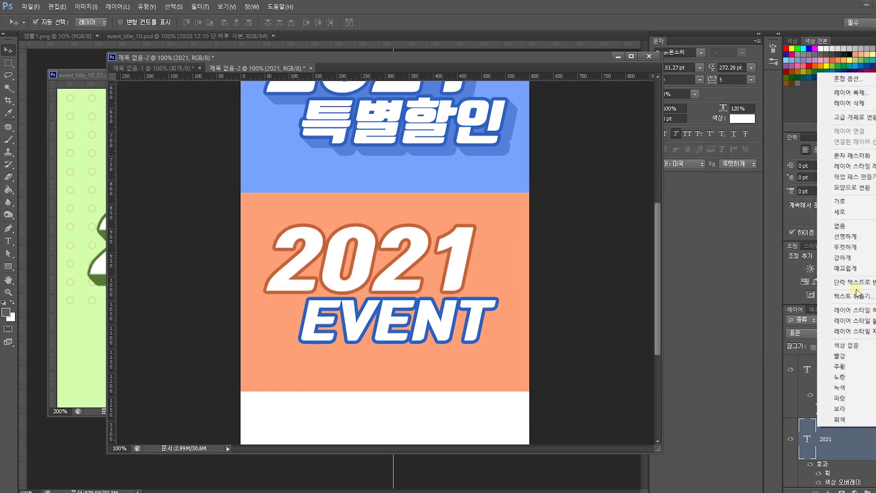
click(867, 312)
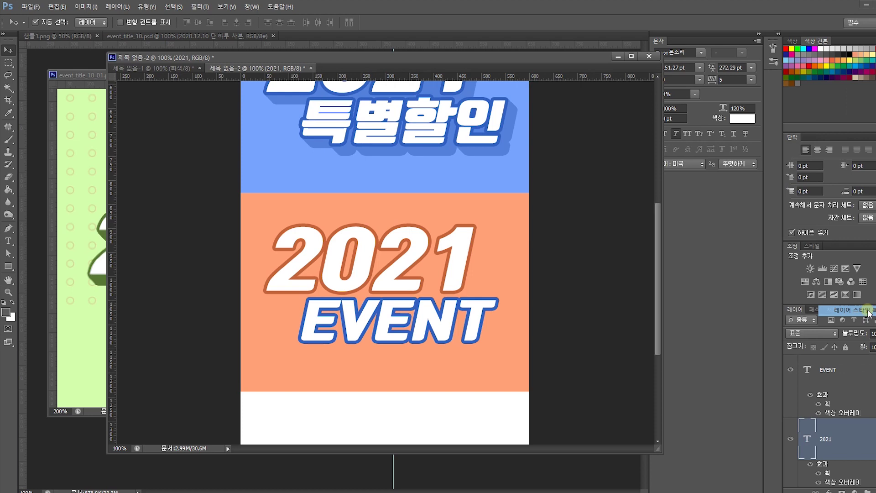
right_click(851, 381)
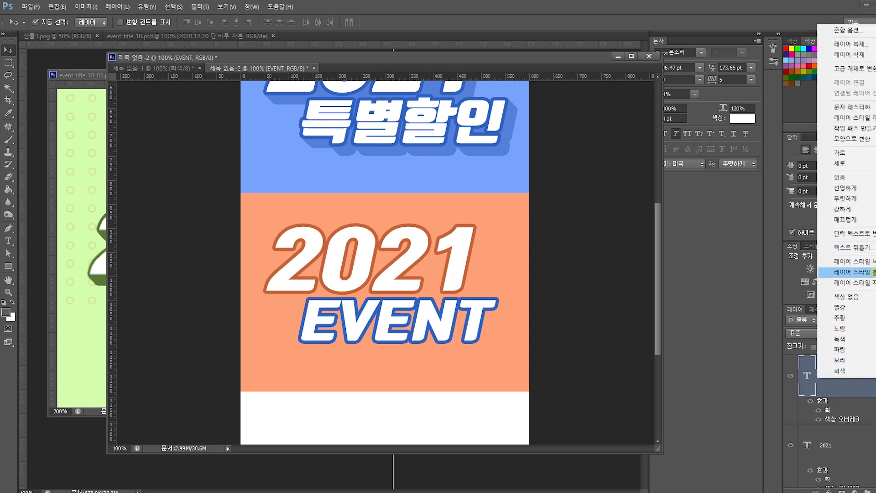
click(849, 272)
click(580, 328)
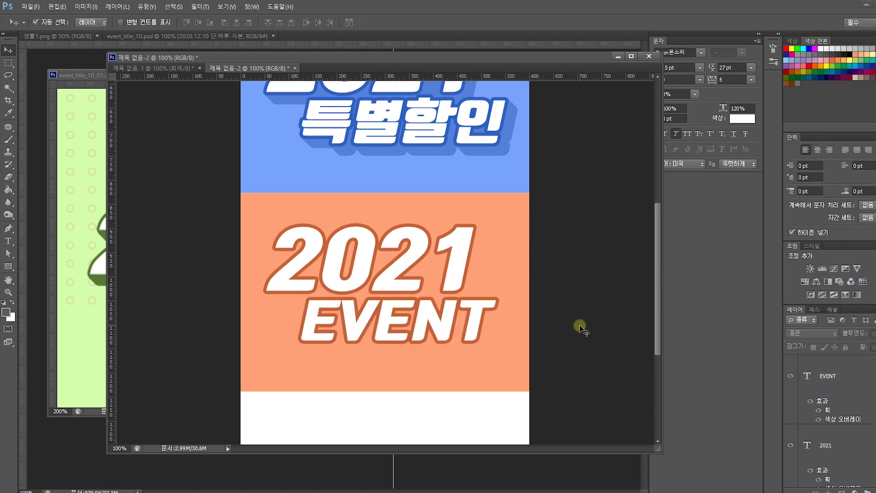
Step: Duplicate the EVENT and 2021 text layers of the orange section together and merge the copies into one layer
click(474, 315)
shift+click(461, 255)
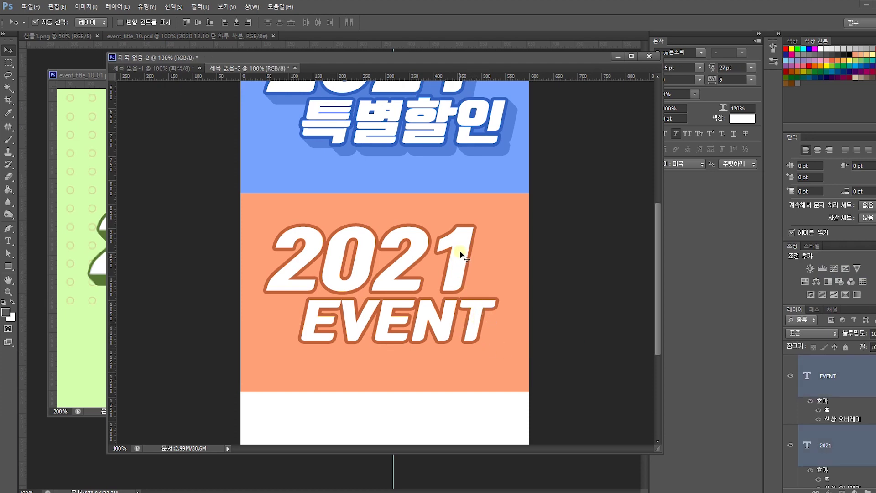
drag(460, 252, 466, 260)
key(ctrl+z)
drag(861, 455, 862, 457)
key(ctrl+e)
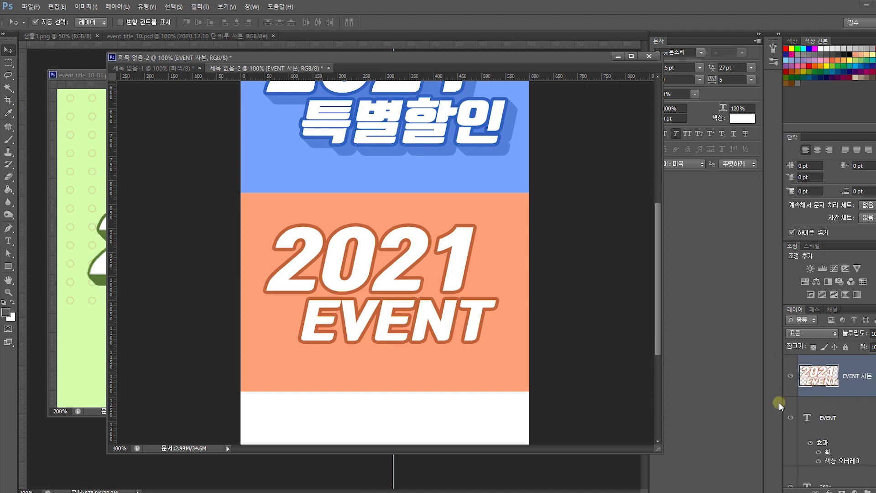
Step: Give the merged 2021 EVENT copy a blue 2c5ec4 Color Overlay and place it beneath both text layers
double_click(865, 393)
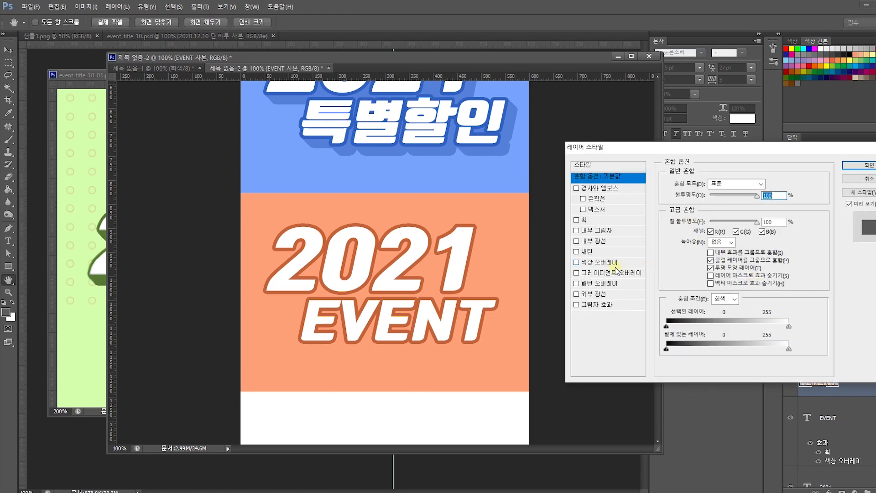
click(615, 267)
click(776, 183)
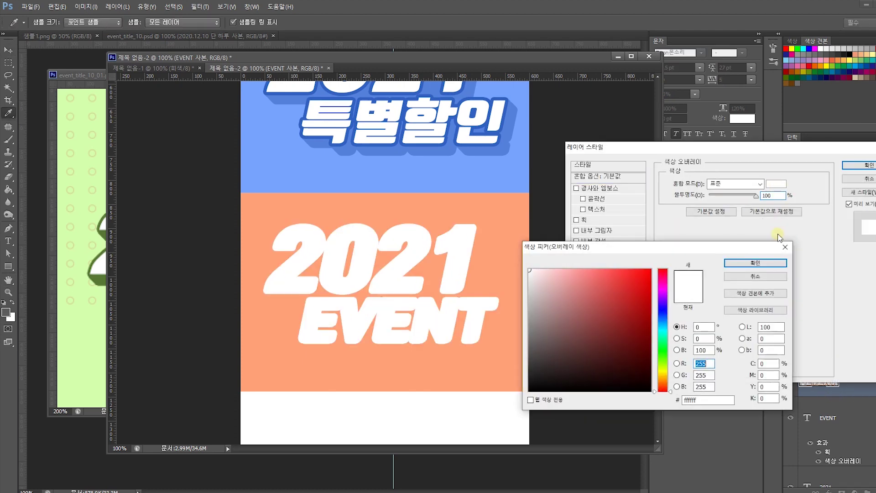
drag(659, 324, 624, 298)
click(754, 264)
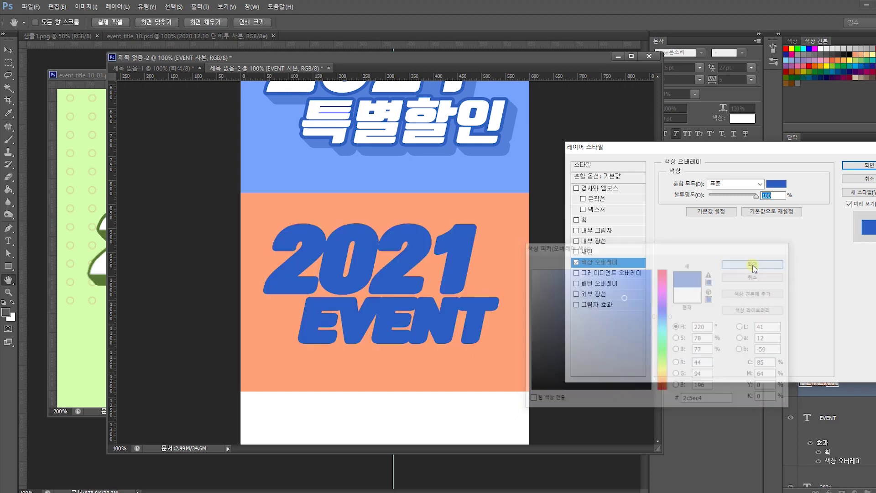
click(855, 169)
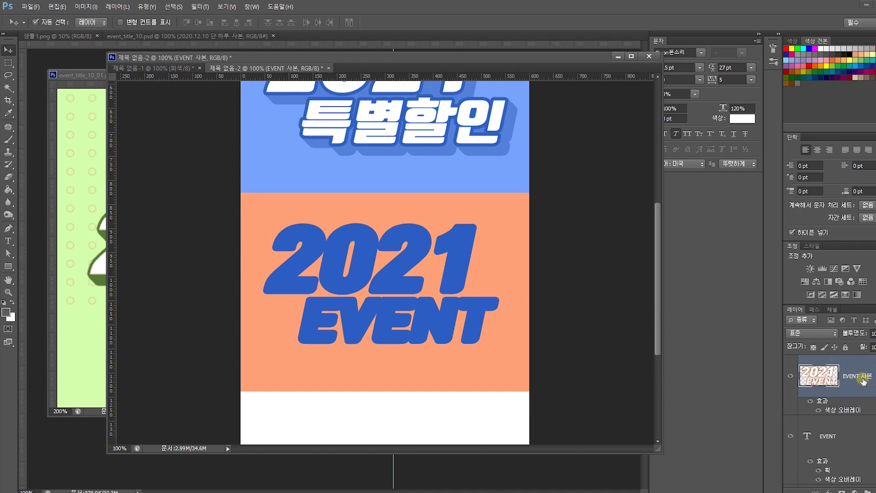
drag(861, 376, 864, 479)
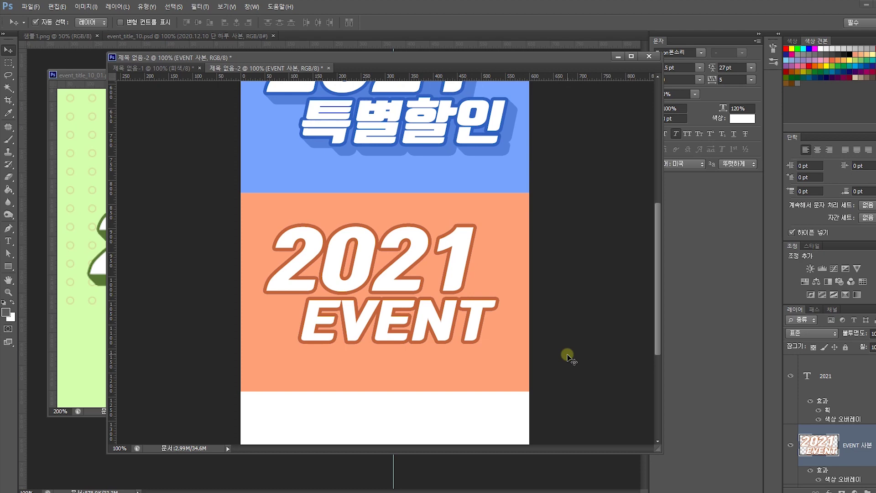
click(458, 245)
shift+click(472, 311)
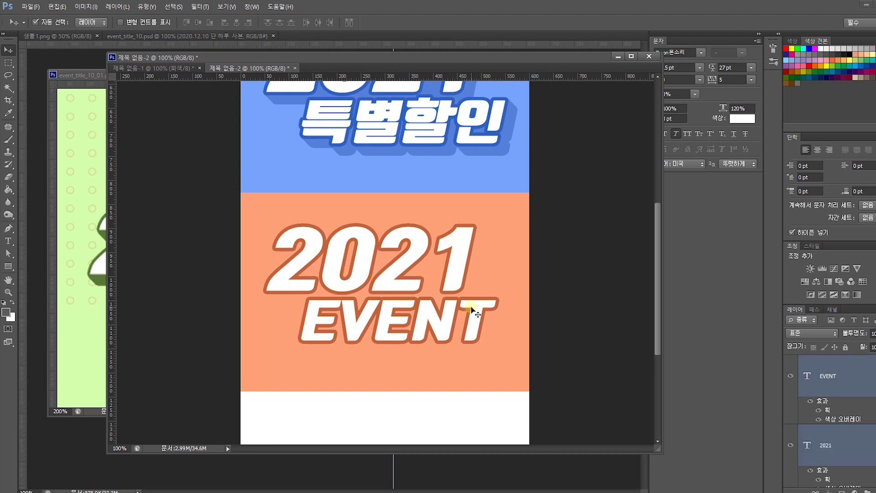
drag(473, 312, 450, 302)
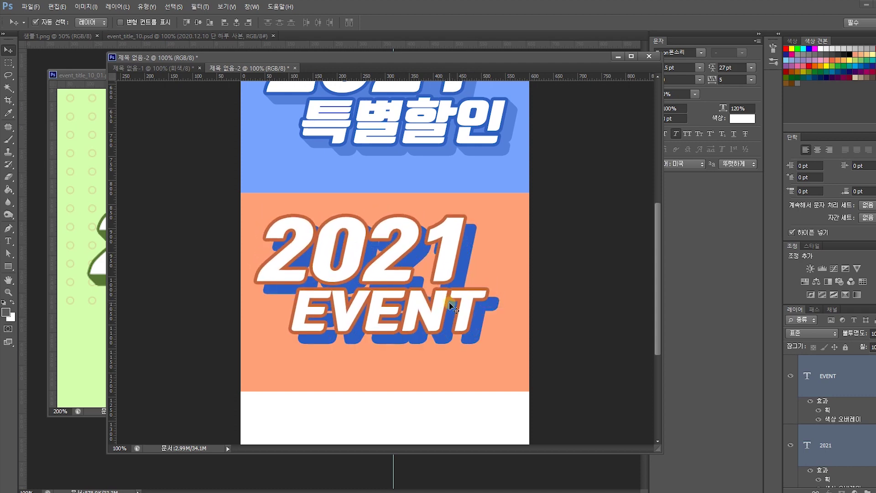
key(ctrl+z)
scroll(871, 429, down, 1)
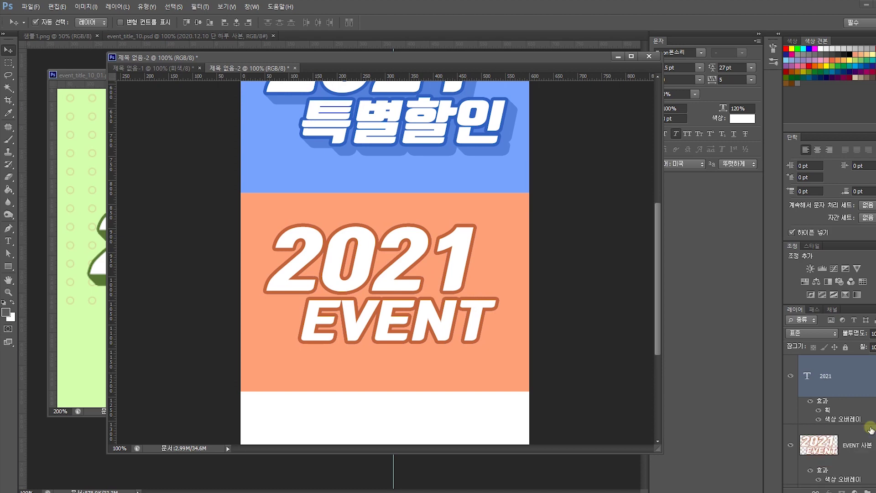
click(874, 437)
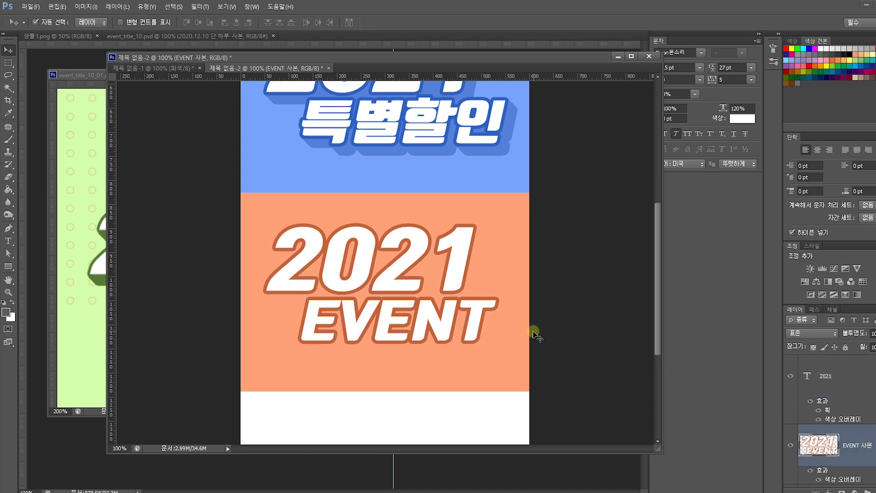
Step: Select the EVENT and 2021 texts together and offset them slightly left and 13 px up from the blue copy
click(476, 314)
shift+click(460, 262)
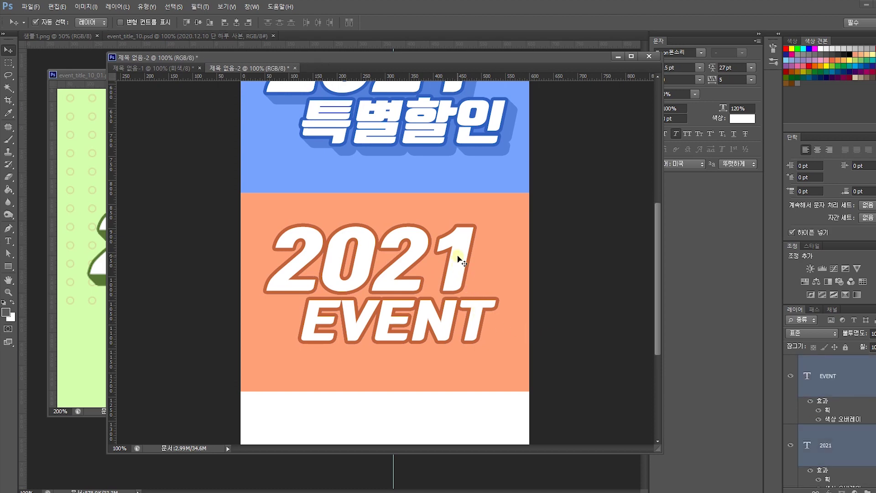
drag(461, 262, 455, 257)
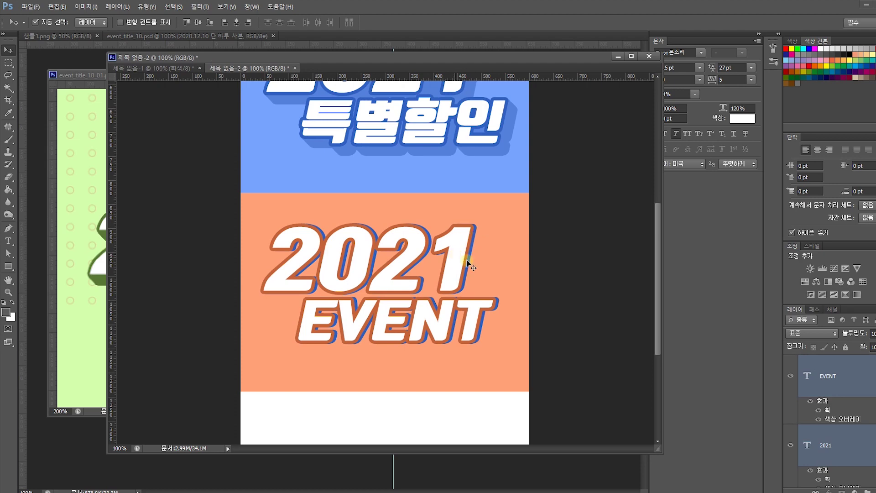
key(Up)
key(Up)
key(Up)
key(shift+Up)
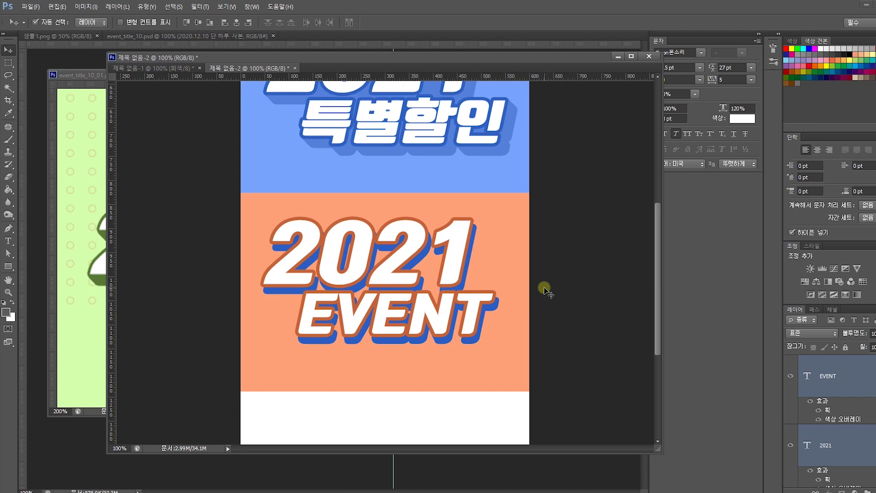
click(509, 316)
click(493, 304)
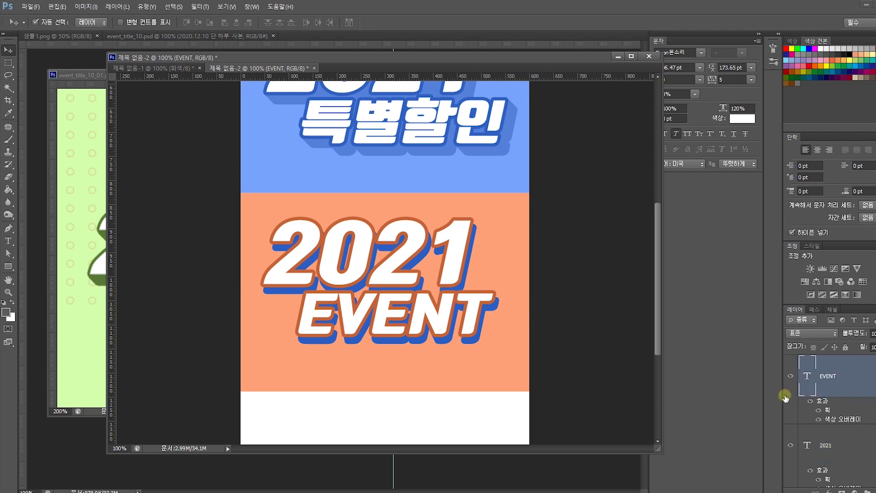
Step: Change the Color Overlay of the merged 2021 EVENT copy to a slightly darker orange than the background, about e98d65
click(454, 354)
click(446, 342)
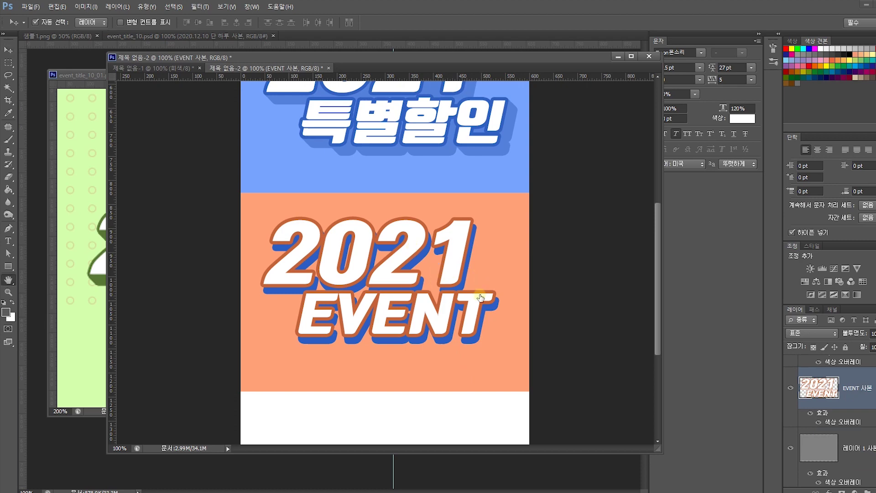
click(619, 265)
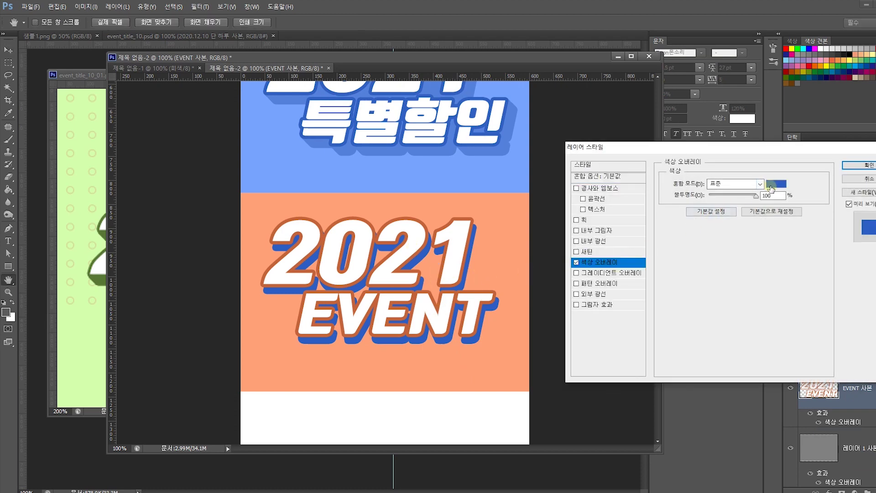
click(776, 183)
click(502, 230)
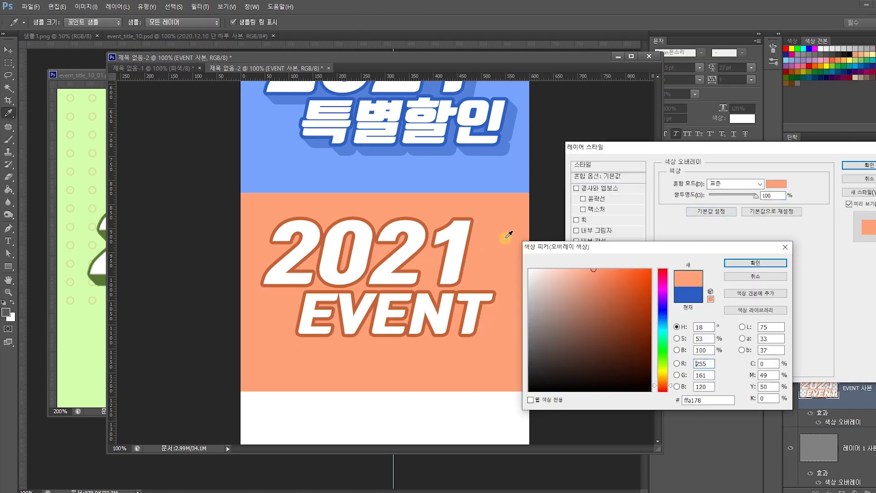
click(604, 291)
click(601, 282)
click(598, 279)
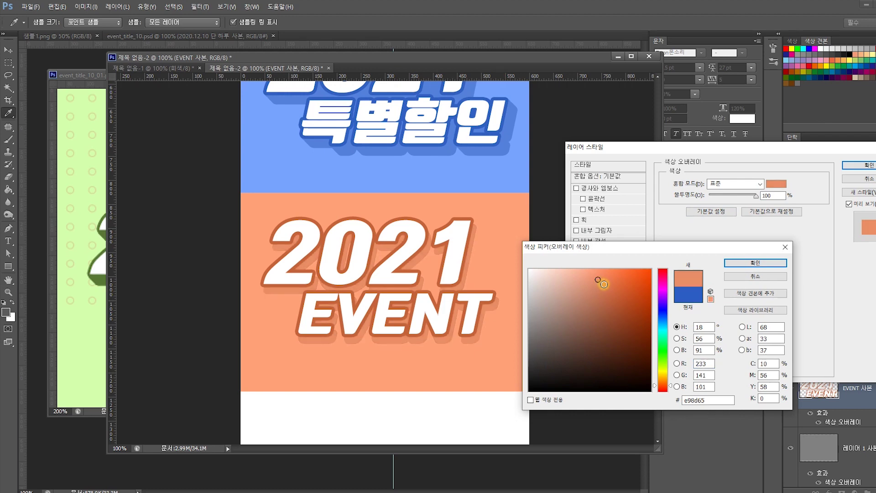
click(601, 283)
click(597, 280)
click(754, 263)
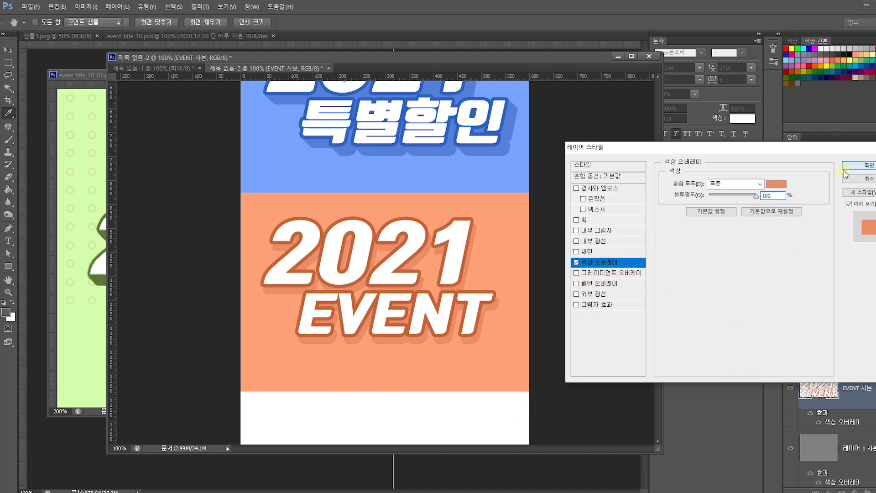
click(859, 165)
click(520, 298)
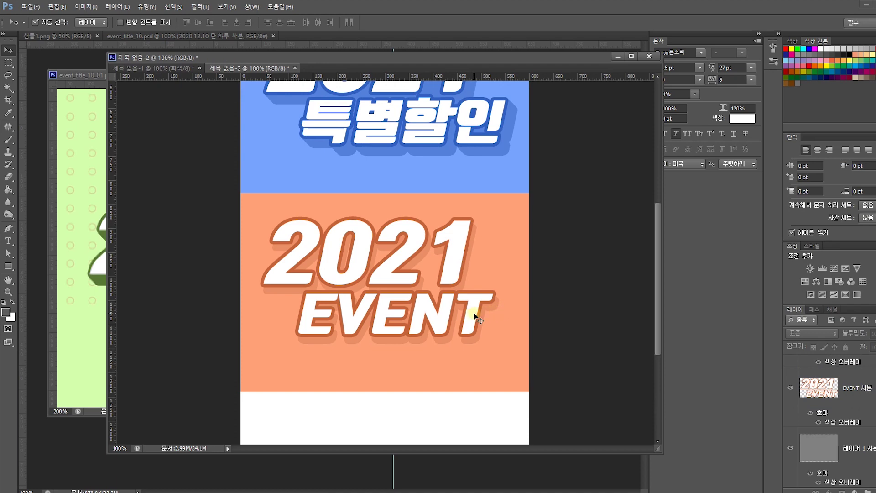
Step: Compare the shadow effect of the orange 2021 EVENT title with the blue 2021 특별할인 and yellow 2021 신년할인 titles
scroll(478, 347, up, 2)
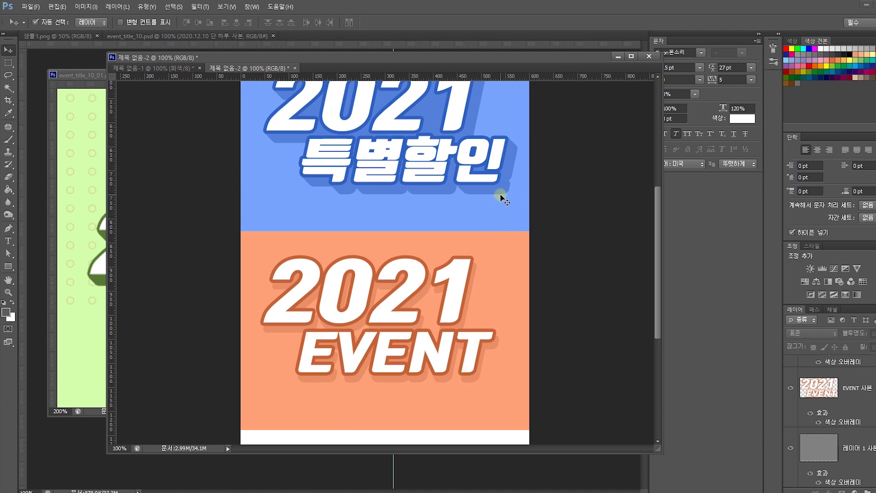
key(ctrl+plus)
scroll(446, 307, up, 6)
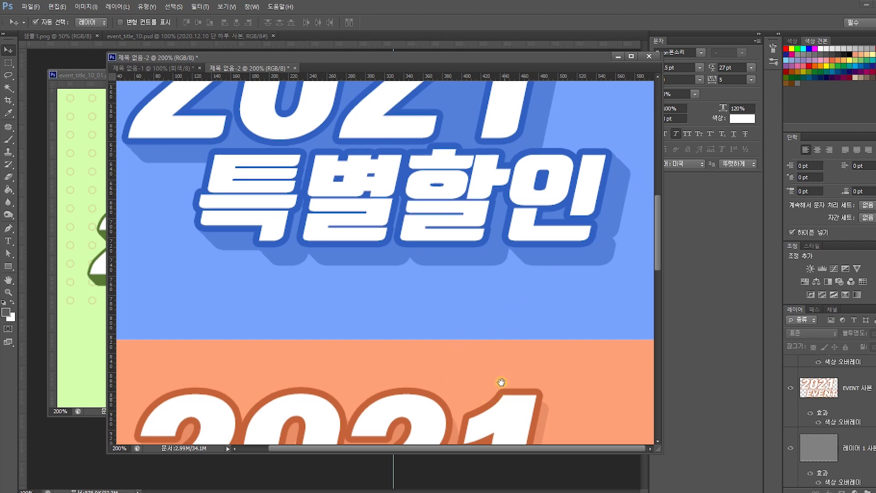
drag(503, 389, 469, 169)
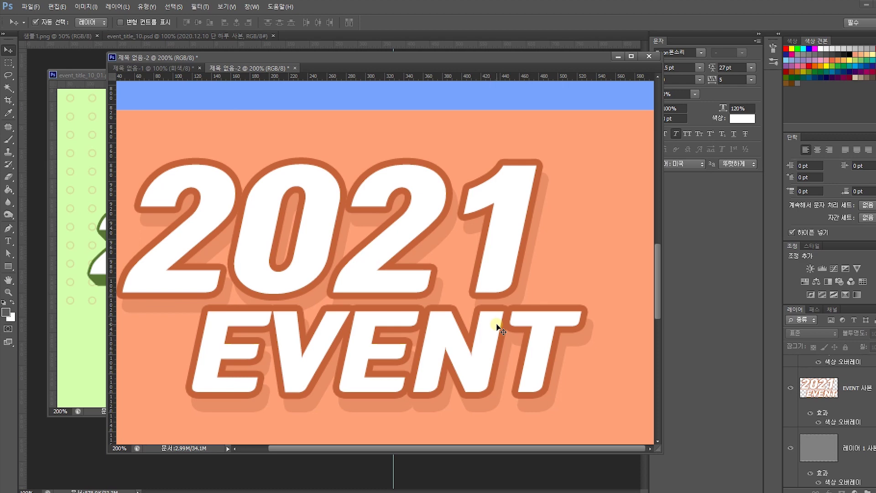
key(ctrl+minus)
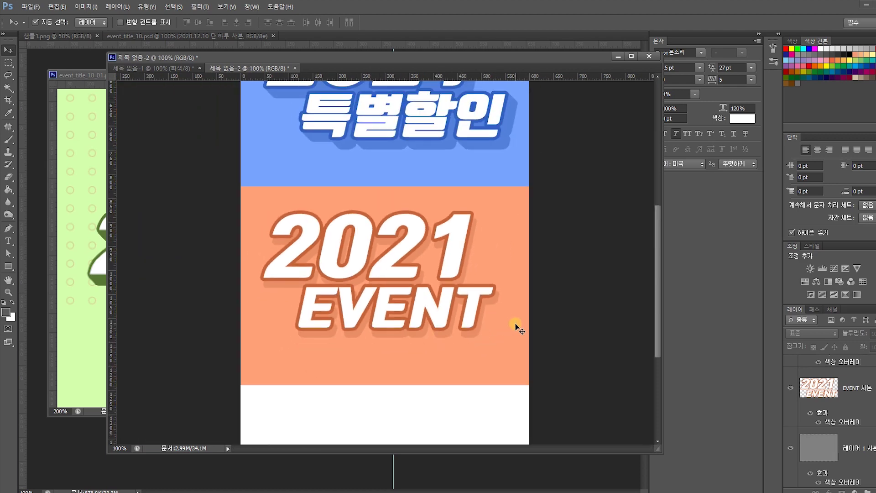
scroll(507, 329, up, 5)
scroll(478, 313, up, 4)
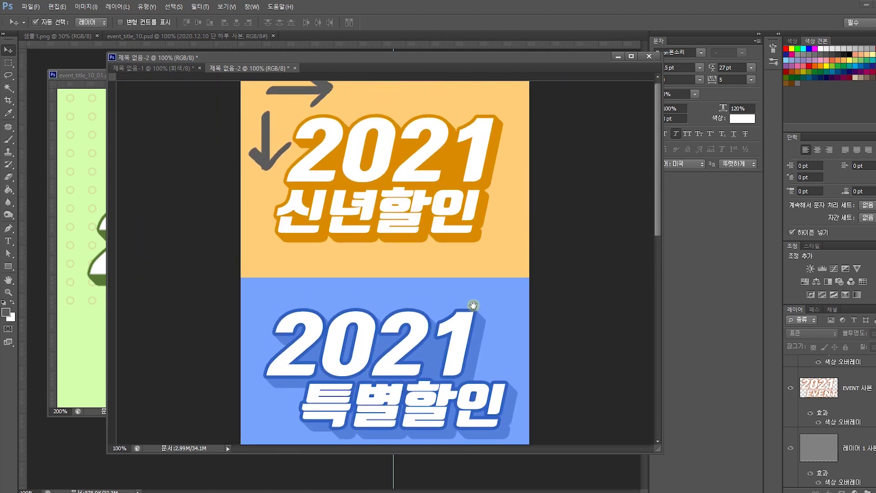
mouse_move(474, 351)
mouse_down()
mouse_move(472, 303)
mouse_move(468, 352)
mouse_up()
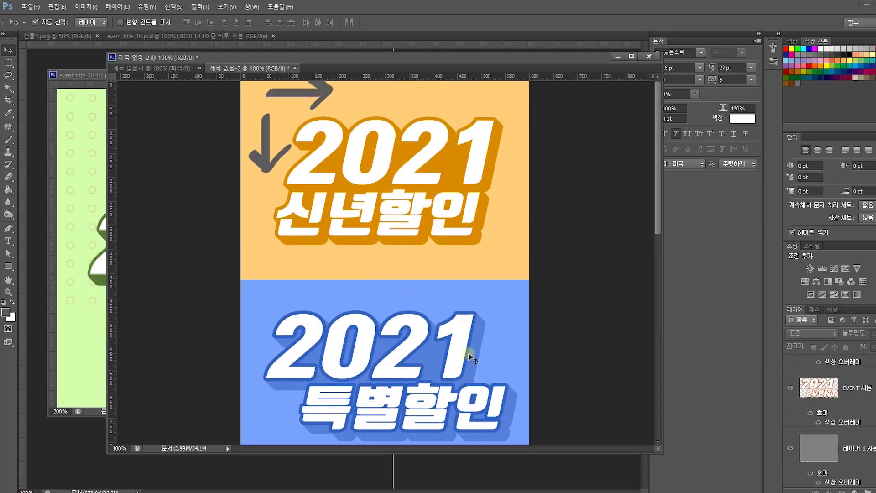
scroll(470, 358, down, 12)
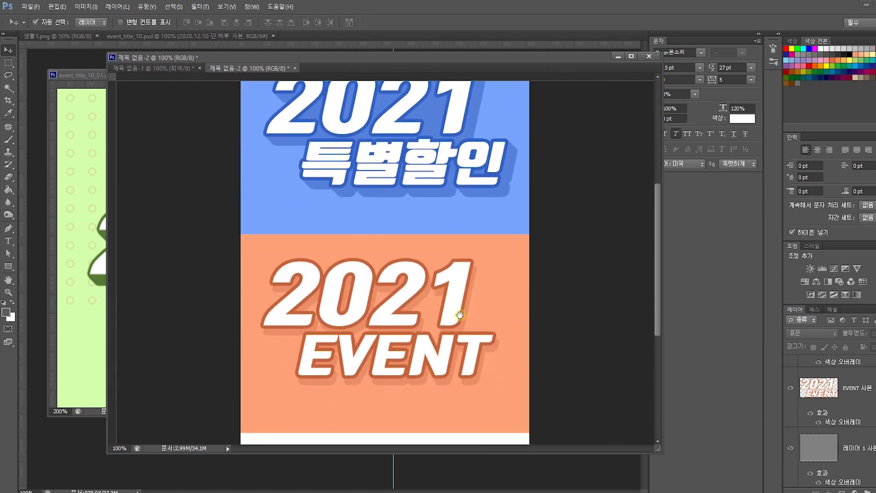
drag(459, 322, 462, 317)
Step: Reposition the orange 2021 EVENT title slightly right and down, and the blue 2021 특별할인 title slightly left and down
drag(539, 321, 323, 188)
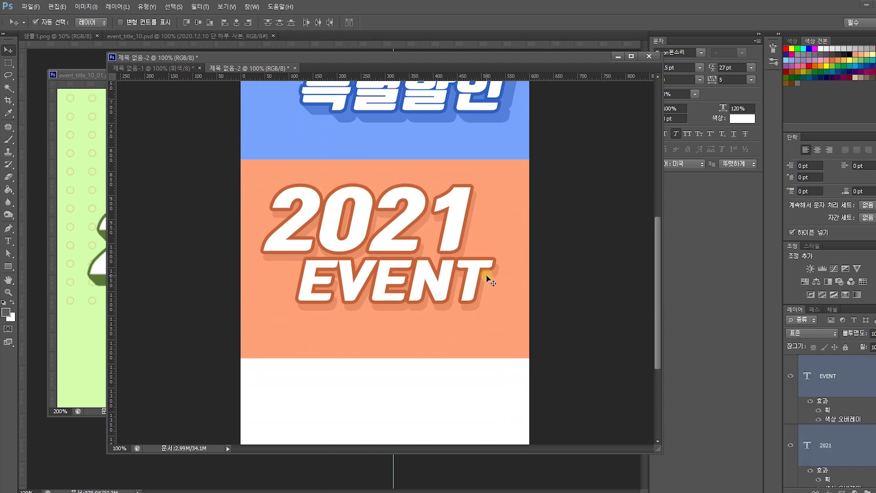
drag(461, 268, 490, 276)
scroll(470, 292, up, 5)
drag(348, 186, 385, 203)
scroll(387, 187, up, 5)
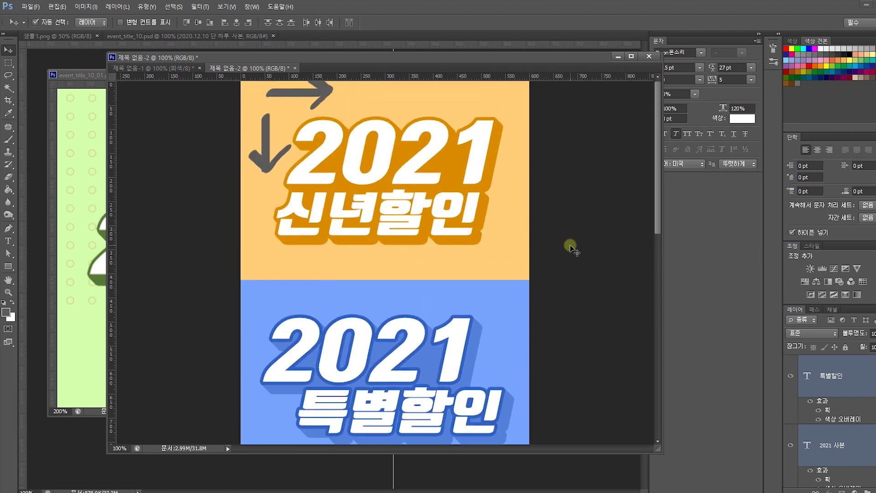
Step: Delete the hand-drawn arrows from the yellow section and shift its 2021 신년할인 title slightly up and left
click(319, 98)
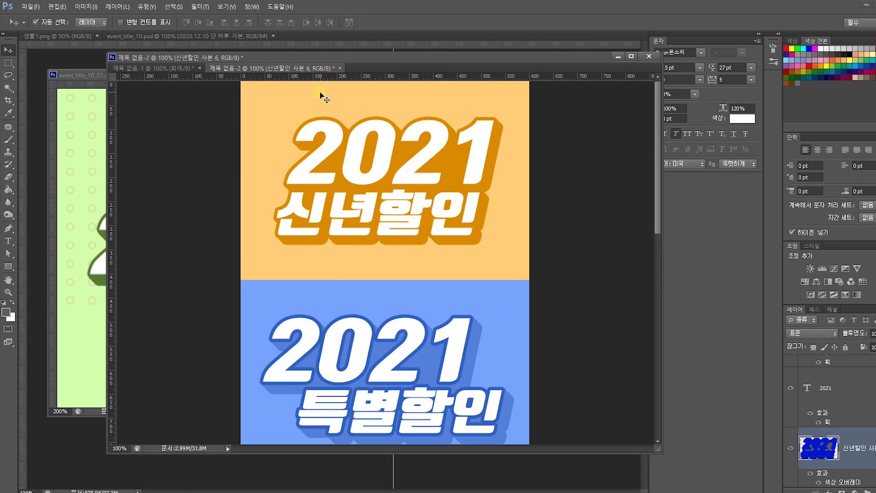
drag(320, 96, 575, 245)
drag(404, 157, 400, 154)
scroll(410, 325, down, 5)
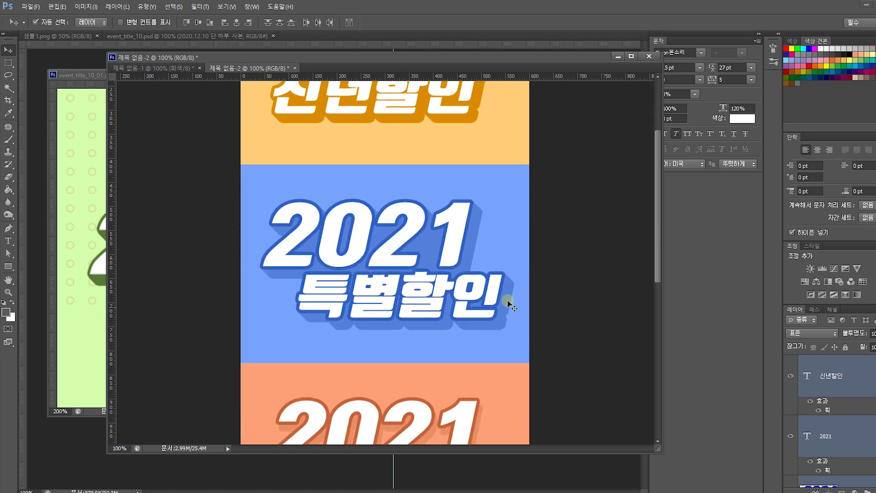
drag(656, 149, 632, 244)
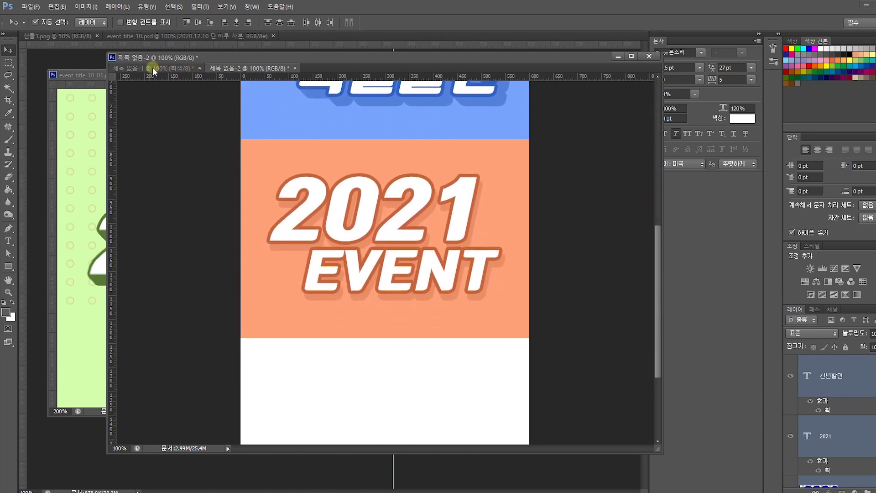
Step: Close the event_title_10_01.psd document and show event_title_10.psd in its own floating window
click(88, 110)
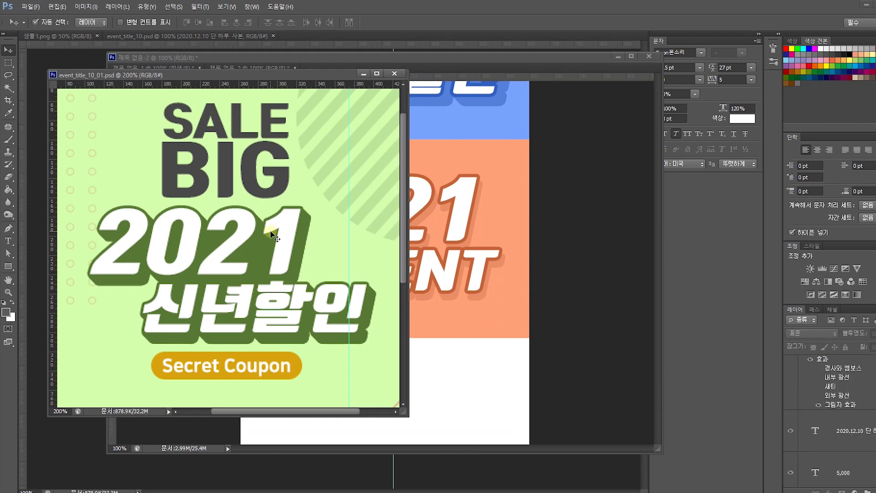
key(ctrl+minus)
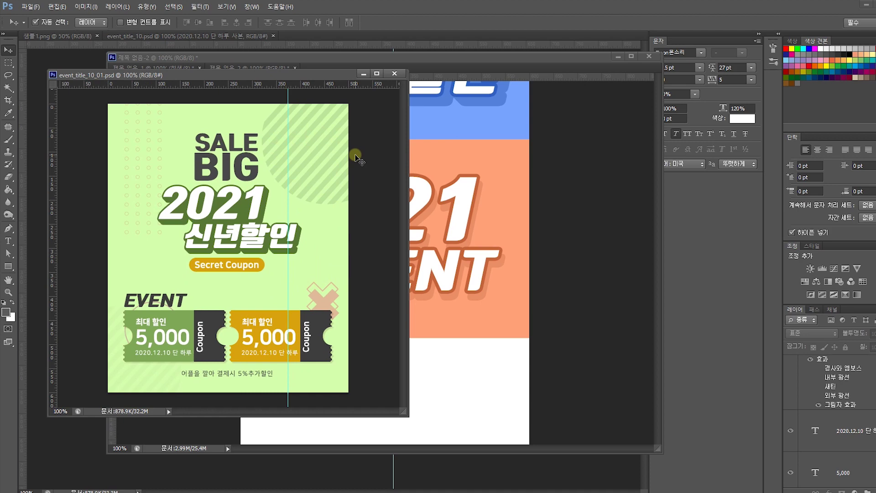
click(397, 76)
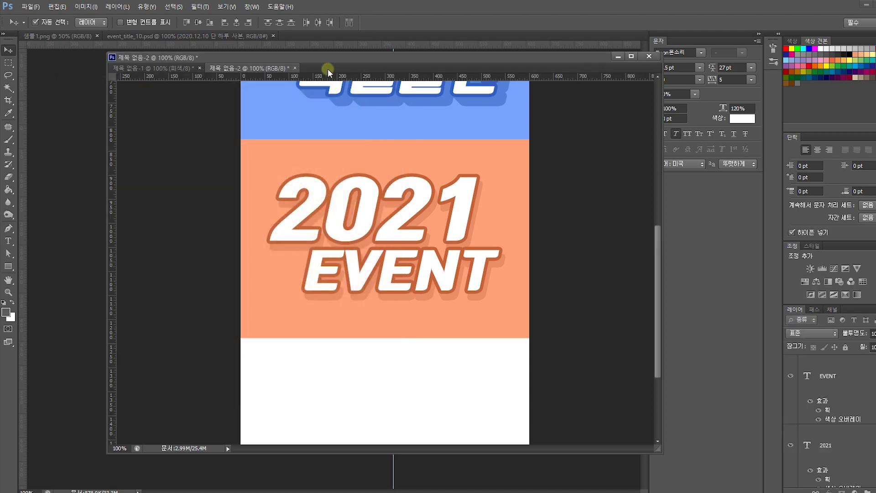
drag(261, 53, 259, 151)
click(212, 33)
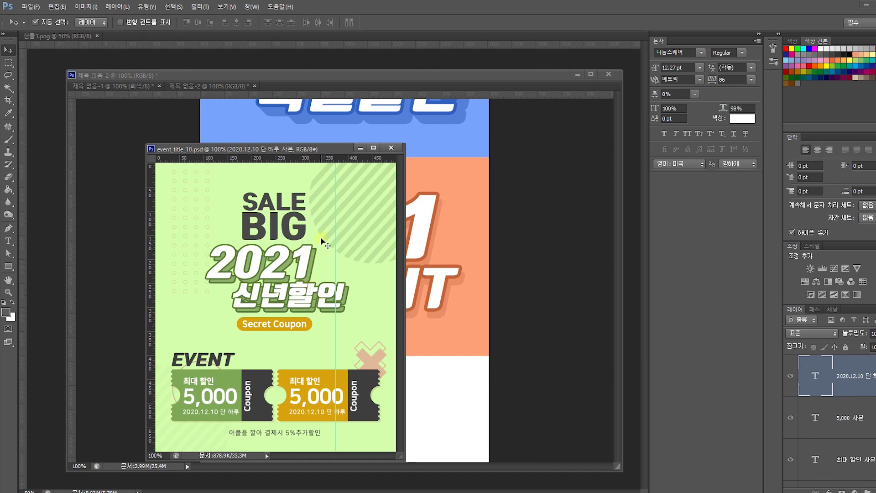
drag(308, 150, 203, 127)
Step: Duplicate the whole orange 2021 EVENT section with its background and place the copy directly beneath the original
click(499, 269)
drag(512, 318, 251, 178)
drag(439, 184, 435, 384)
scroll(616, 299, down, 5)
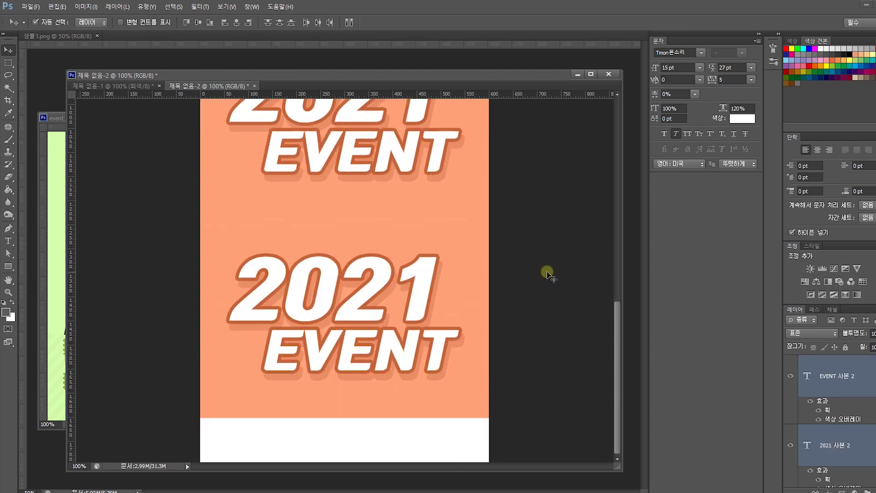
click(502, 256)
Step: Extend the canvas downward with the Crop tool to add blank space below the duplicated 2021 EVENT section
click(9, 100)
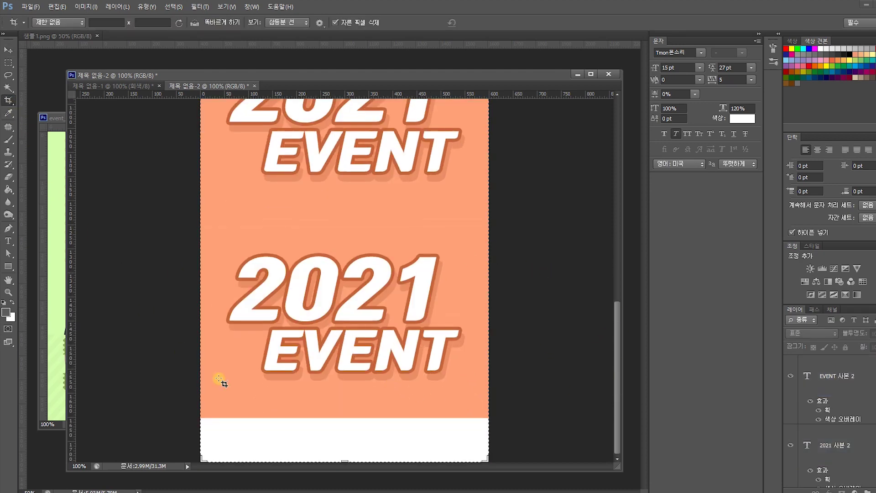
drag(344, 458, 352, 442)
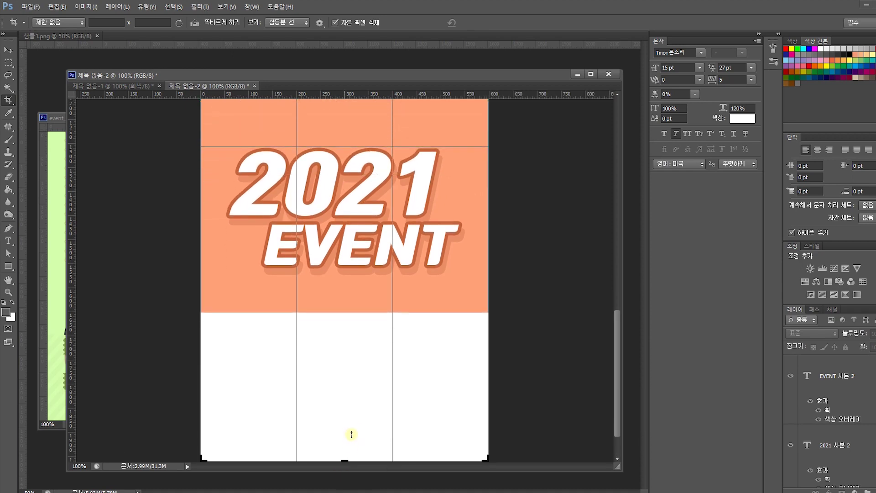
key(Return)
click(9, 49)
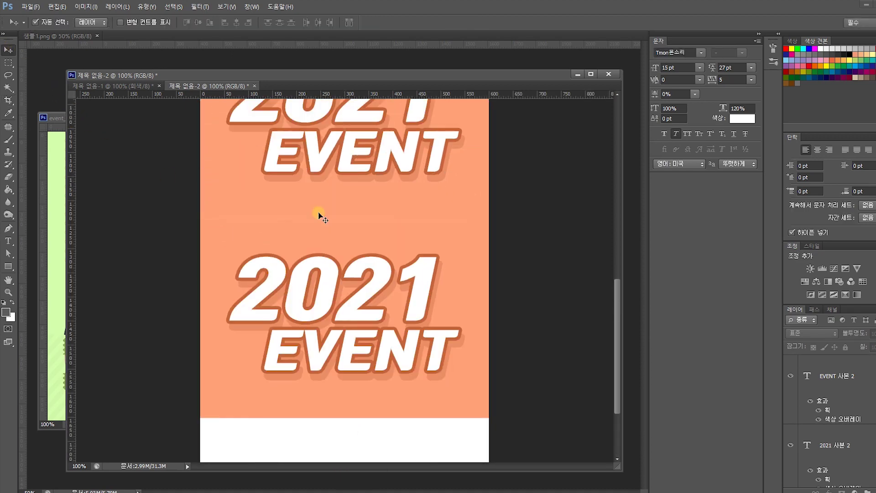
Step: Set the Color Overlay of the duplicated section's background to light purple bca0d5
click(489, 232)
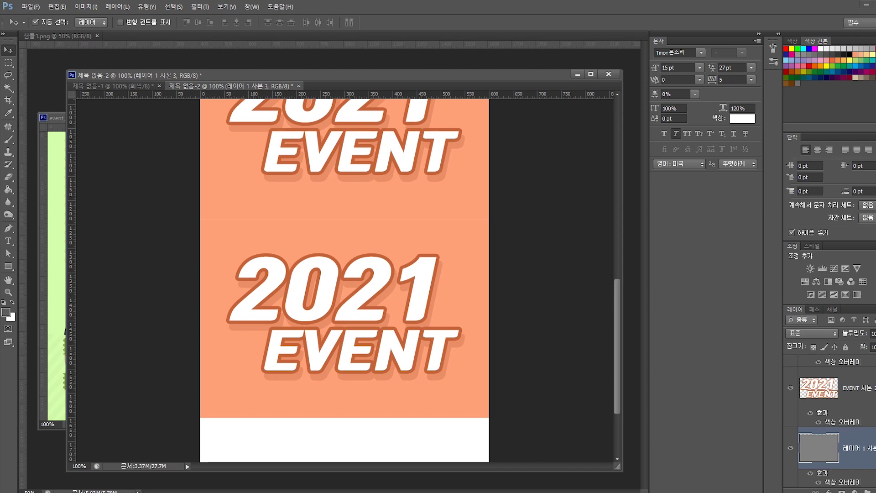
double_click(872, 427)
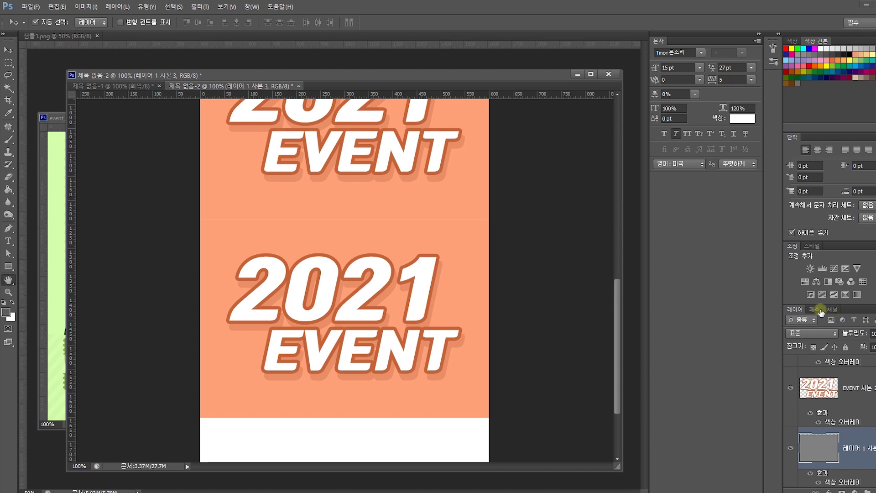
click(626, 266)
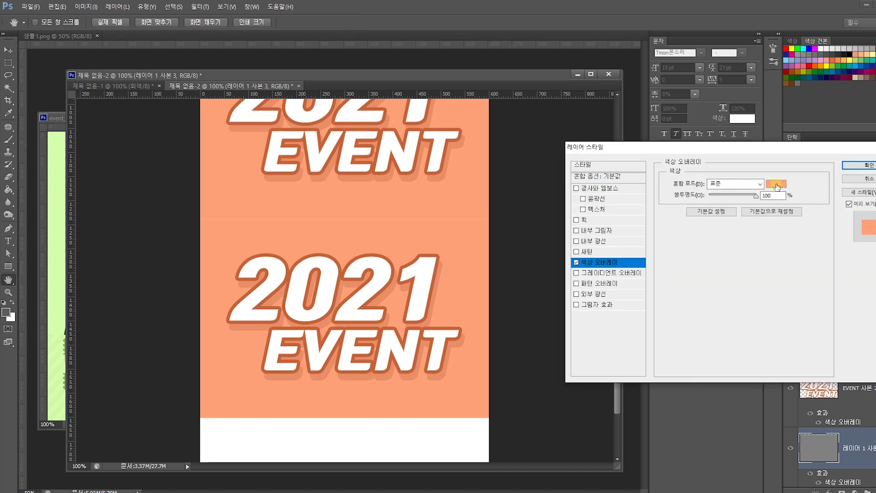
click(776, 183)
click(662, 355)
click(633, 319)
click(575, 308)
click(560, 288)
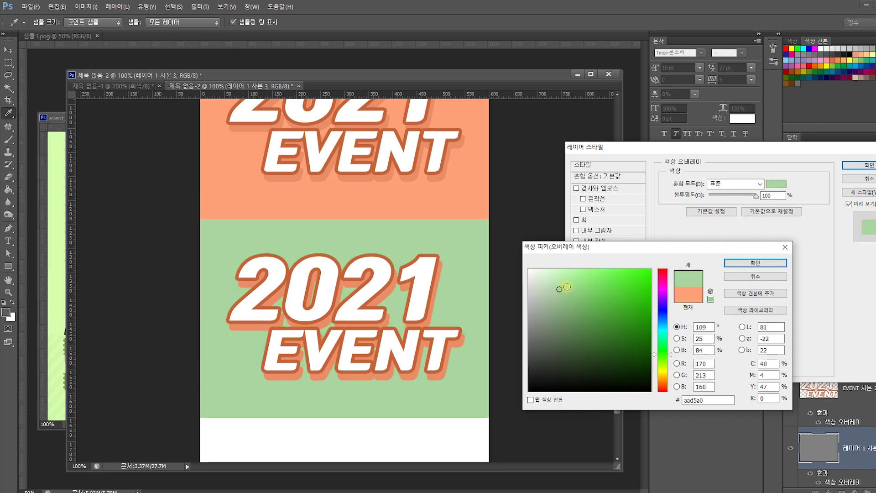
mouse_move(671, 298)
mouse_down()
mouse_move(664, 273)
mouse_move(666, 301)
mouse_up()
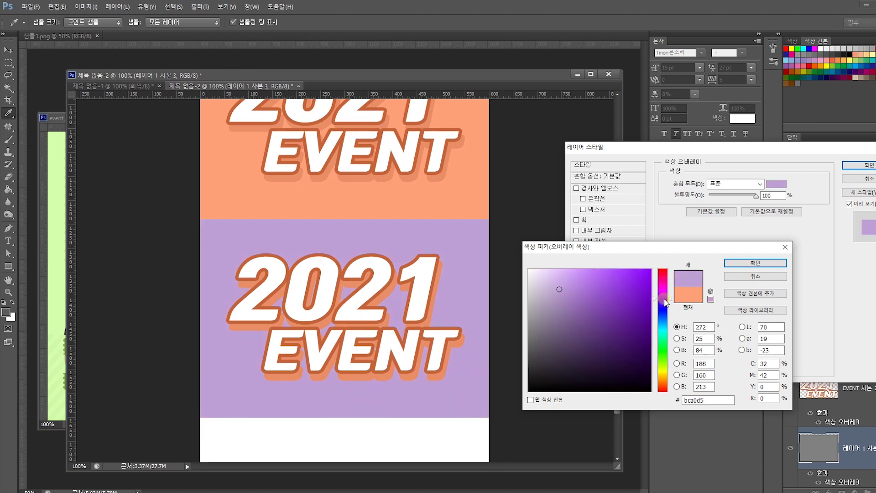
click(756, 263)
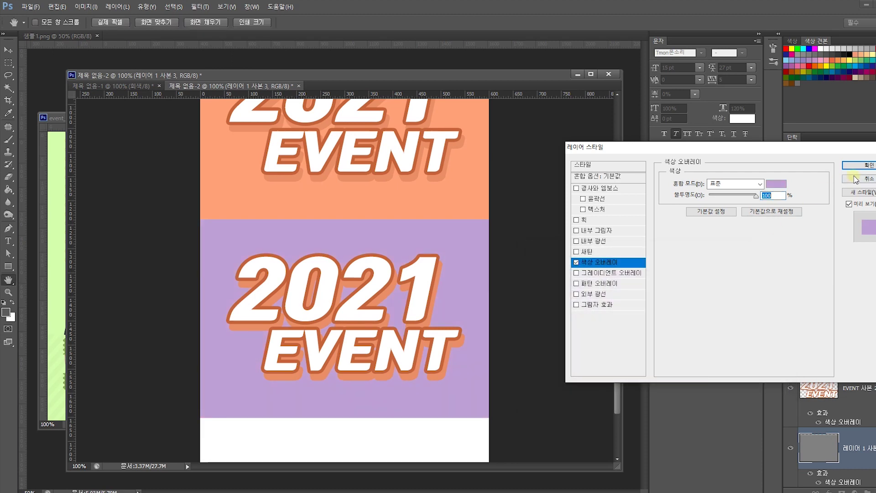
click(858, 165)
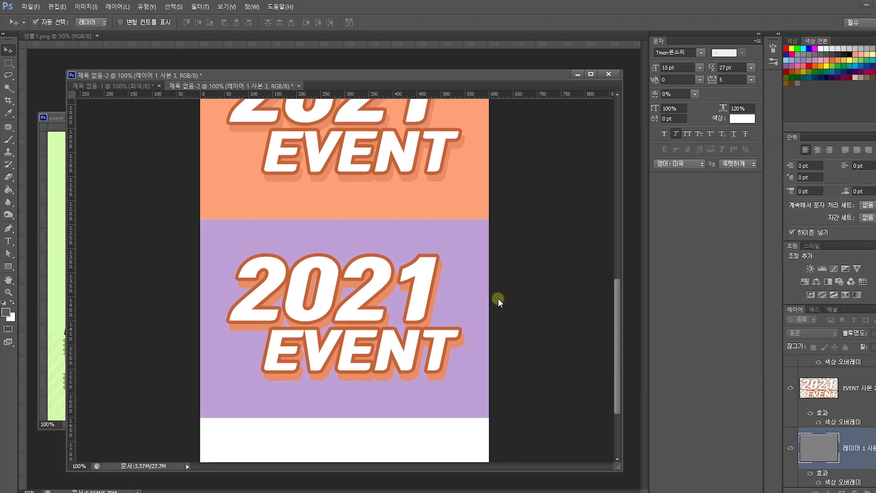
Step: Try purple 985ecc as the Color Overlay of the 2021 text in the purple section and return it to white
click(427, 269)
double_click(785, 395)
click(608, 264)
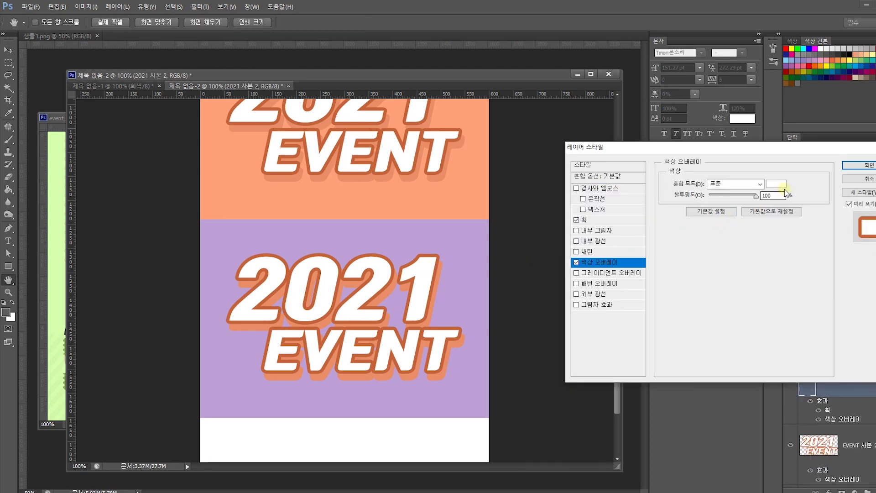
click(777, 184)
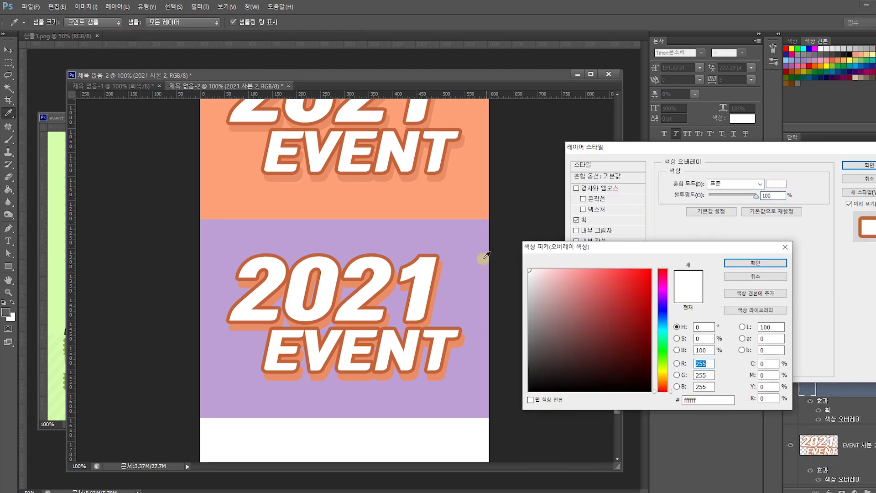
click(441, 255)
click(400, 228)
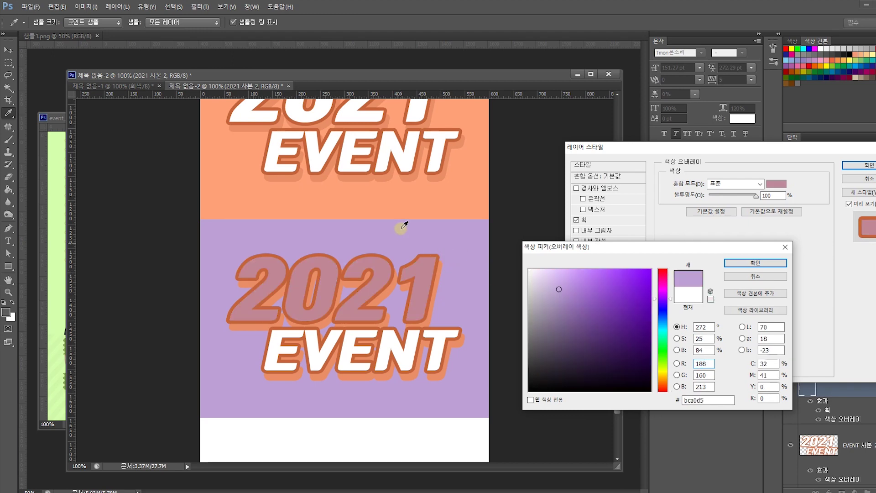
click(439, 256)
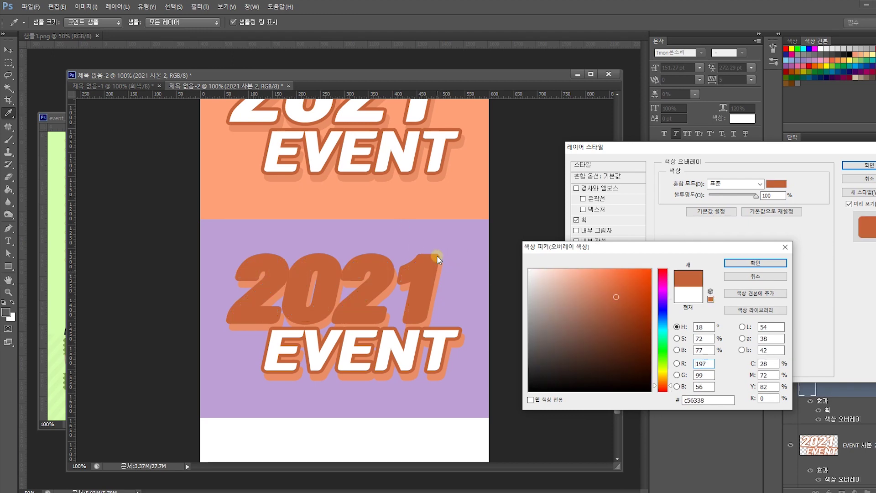
click(452, 251)
click(594, 293)
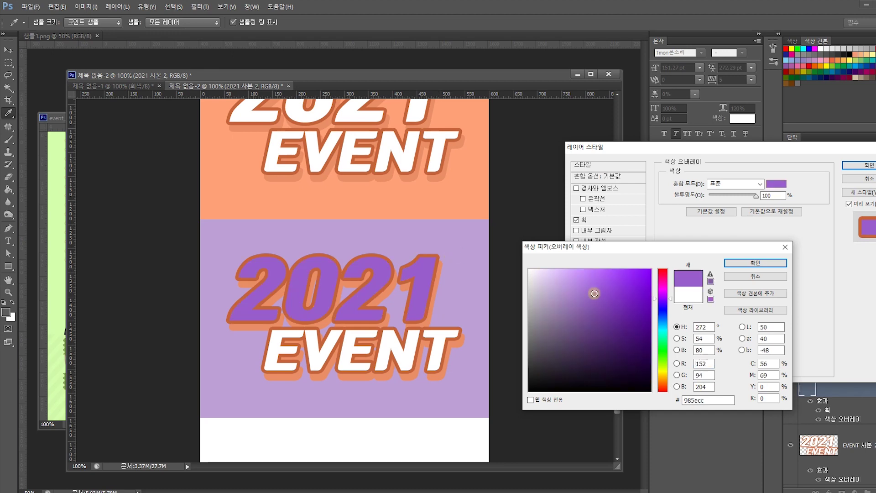
click(529, 269)
click(756, 263)
Step: Set the stroke colour of the 2021 text in the purple section to purple 8a49c3
click(606, 220)
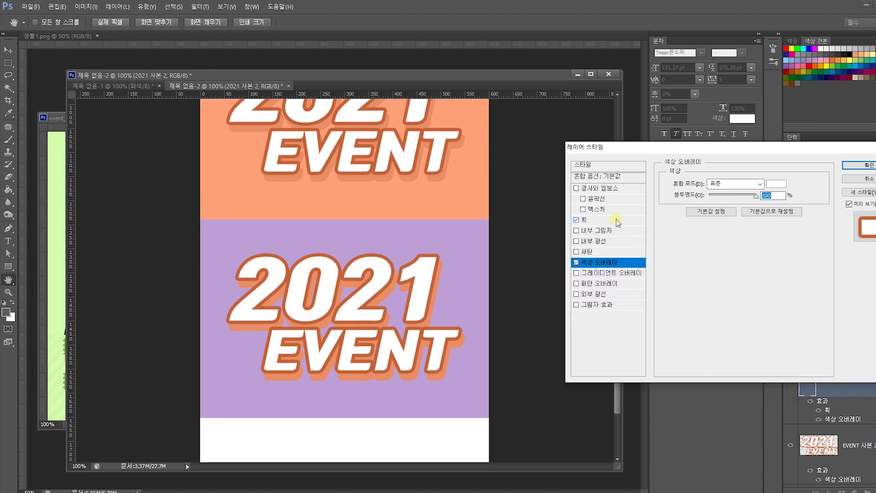
click(689, 250)
click(478, 278)
click(610, 299)
click(605, 296)
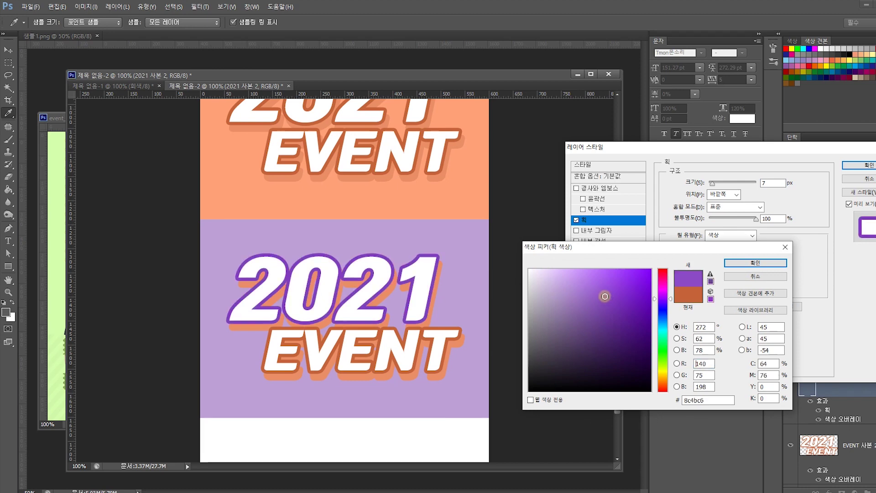
click(593, 292)
click(605, 298)
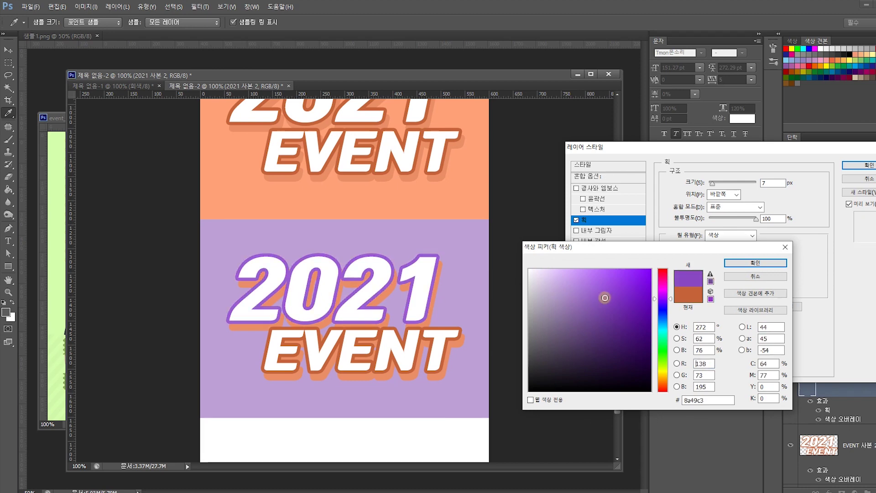
click(730, 263)
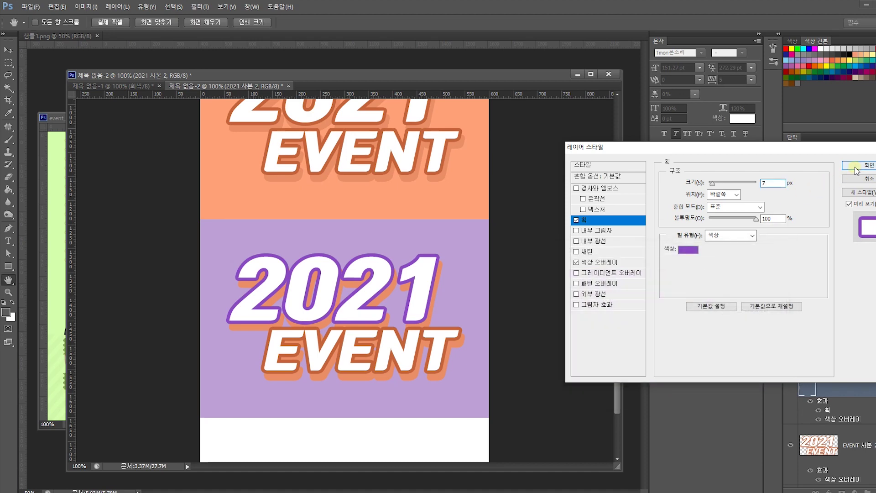
click(857, 165)
Step: Copy the layer style of the purple section's 2021 text and paste it onto its EVENT text
right_click(850, 385)
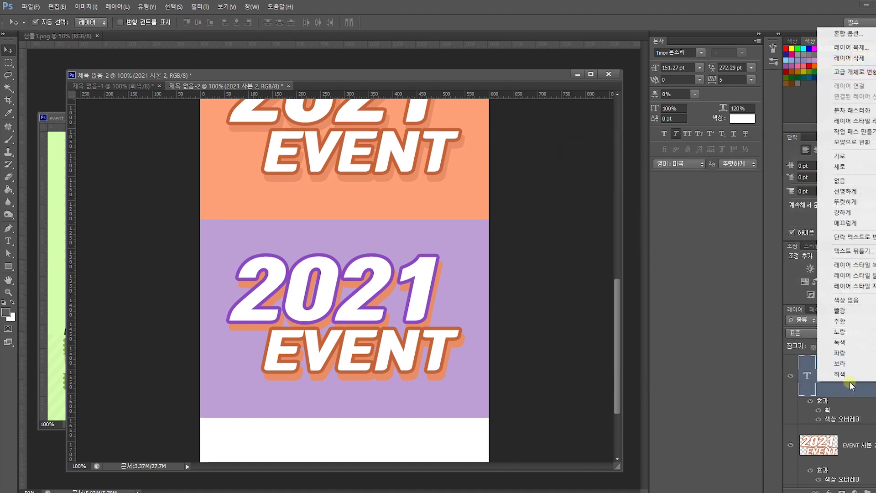
click(853, 266)
scroll(847, 414, down, 1)
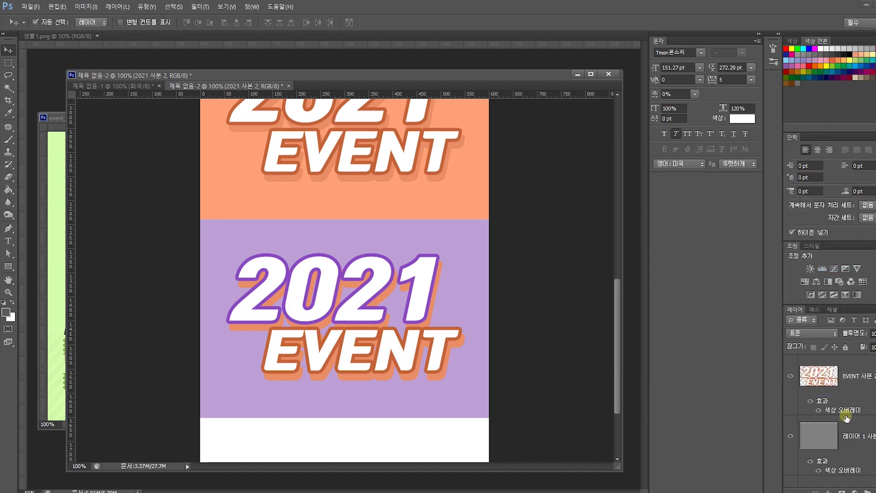
scroll(846, 407, up, 2)
right_click(852, 381)
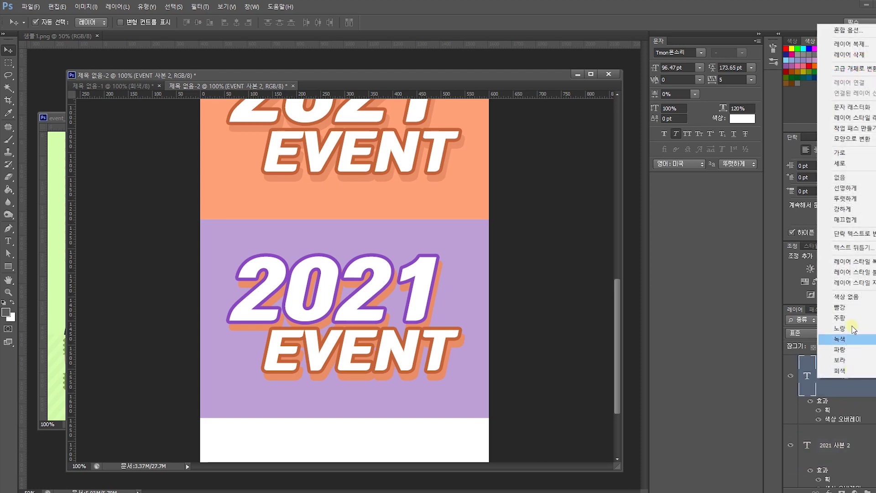
click(866, 273)
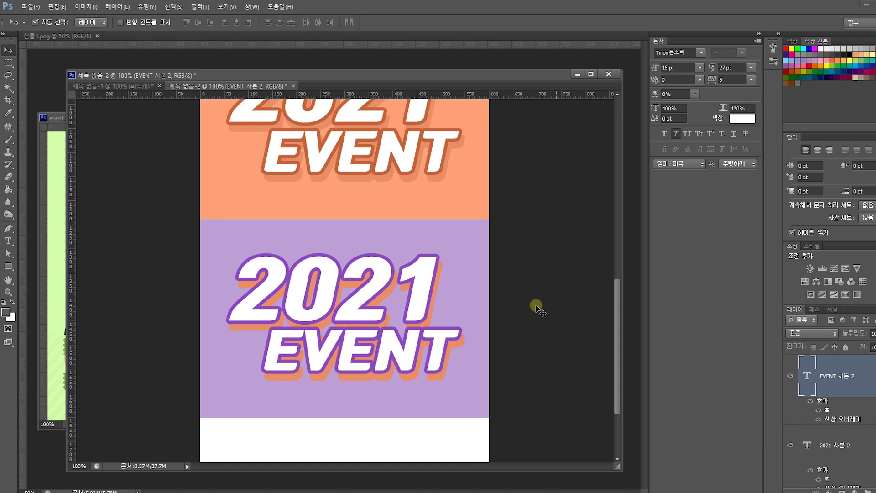
Step: Set the Color Overlay of the 3D shadow layer behind the purple section's title to purple ad6ee4
key(ctrl+e)
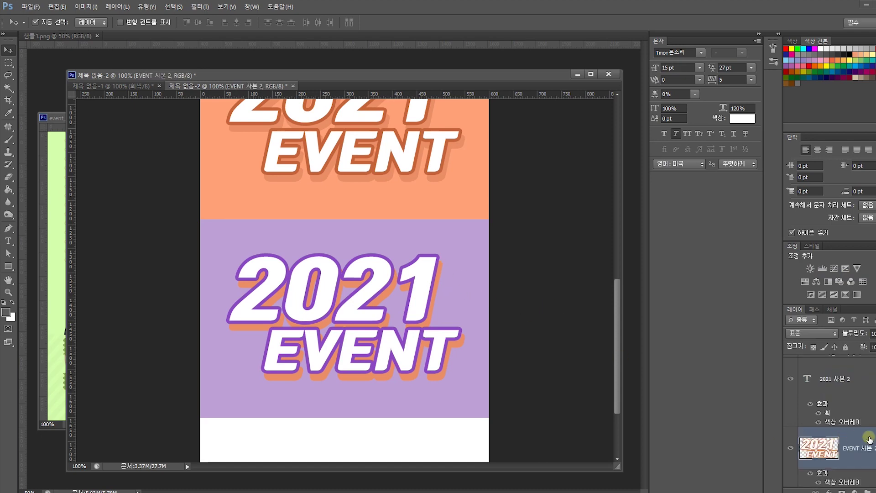
double_click(870, 436)
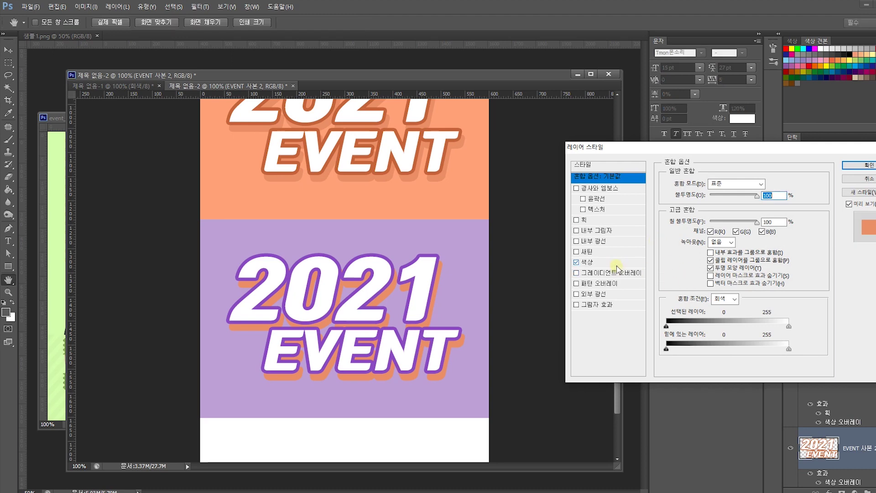
click(615, 265)
click(776, 183)
click(438, 258)
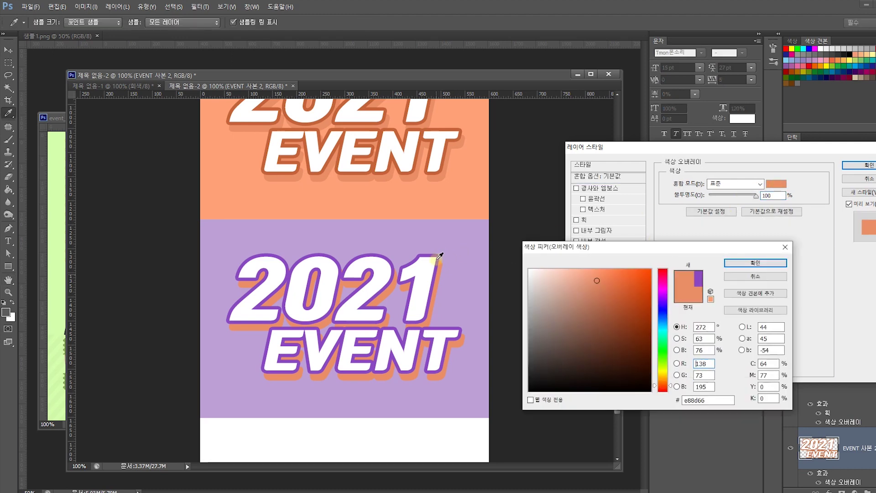
click(597, 291)
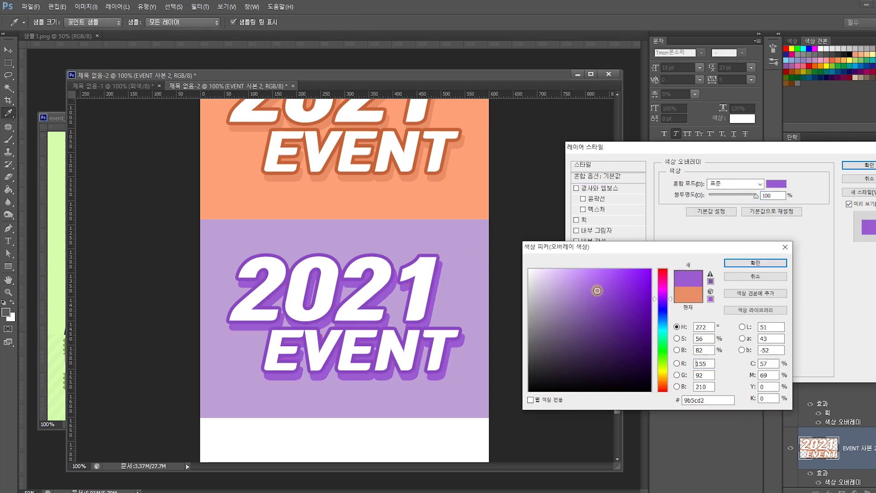
click(580, 283)
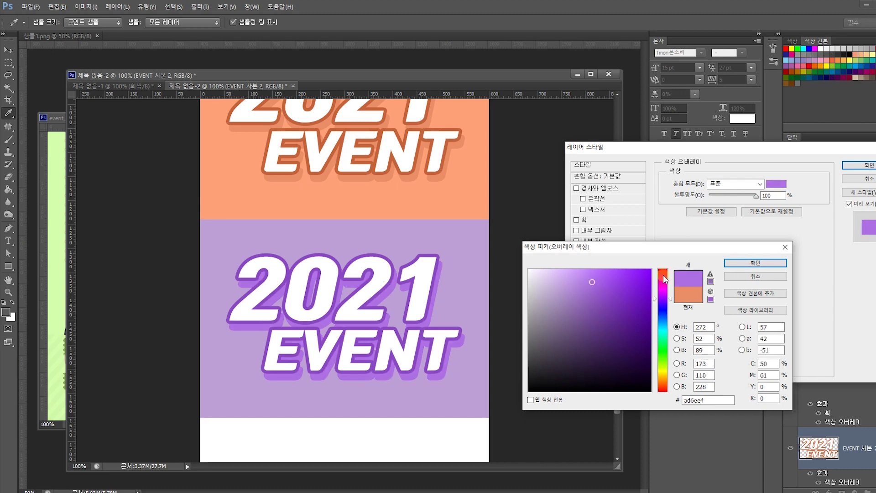
click(753, 263)
Step: Add a 3 px outside stroke in purple 964fd5 to the 3D shadow layer of the purple title
click(606, 221)
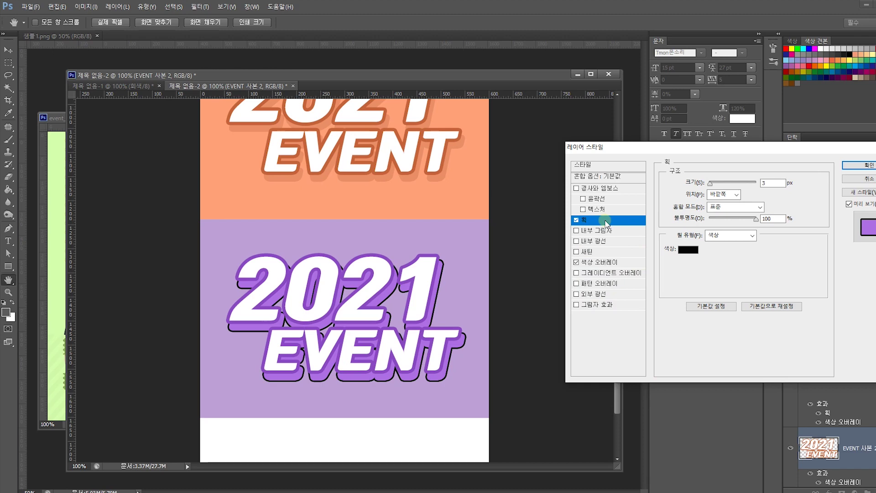
click(690, 249)
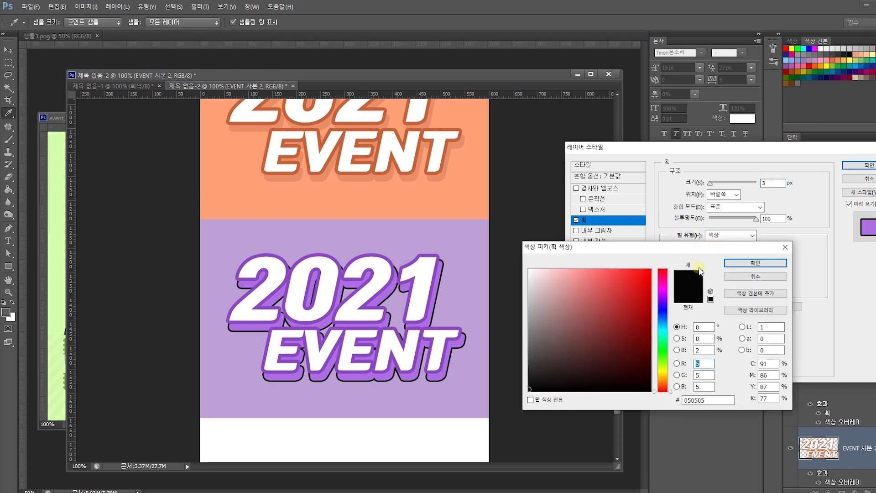
click(436, 270)
click(589, 290)
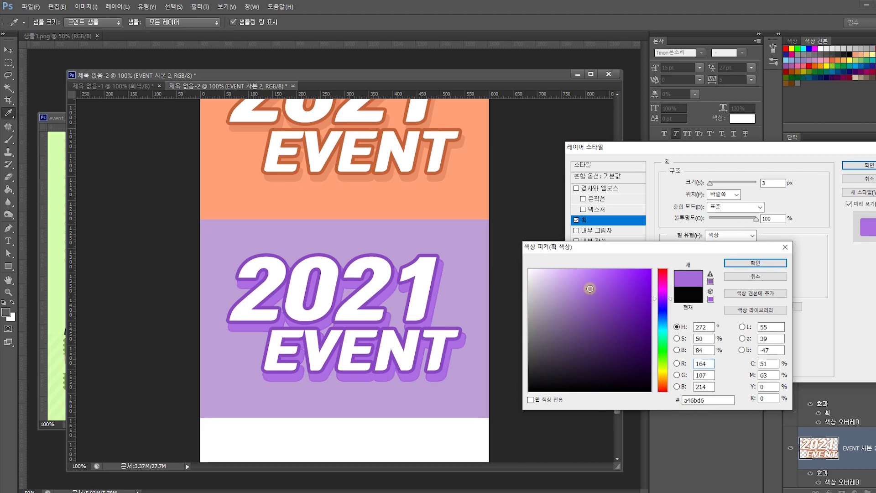
click(606, 290)
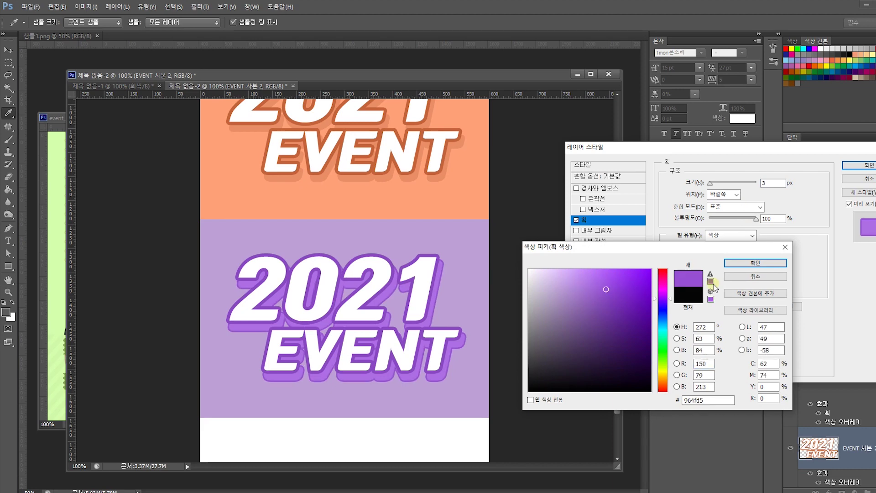
click(755, 263)
click(871, 167)
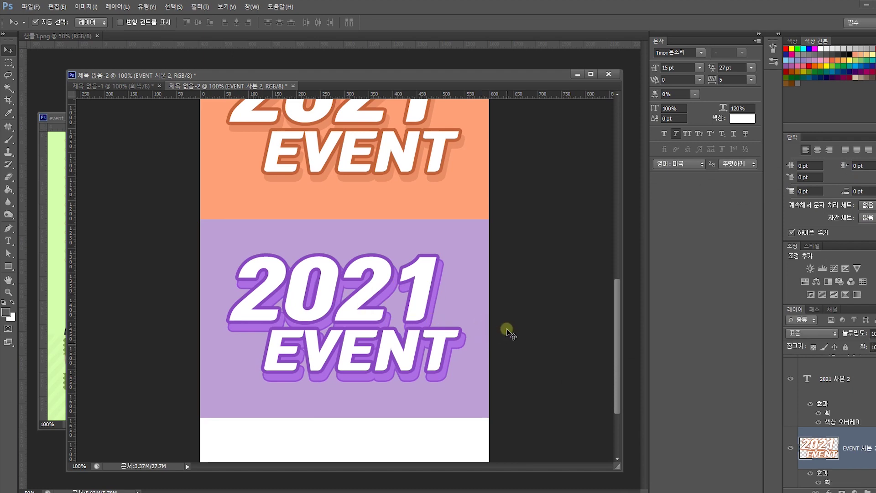
Step: Slightly lower the opacity of the purple title's 3D shadow layer and deselect it
click(874, 338)
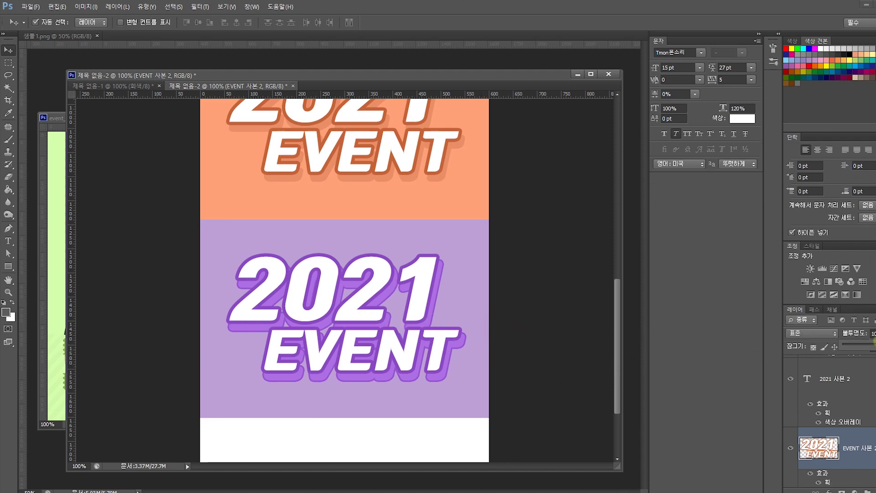
drag(873, 345, 875, 346)
click(504, 352)
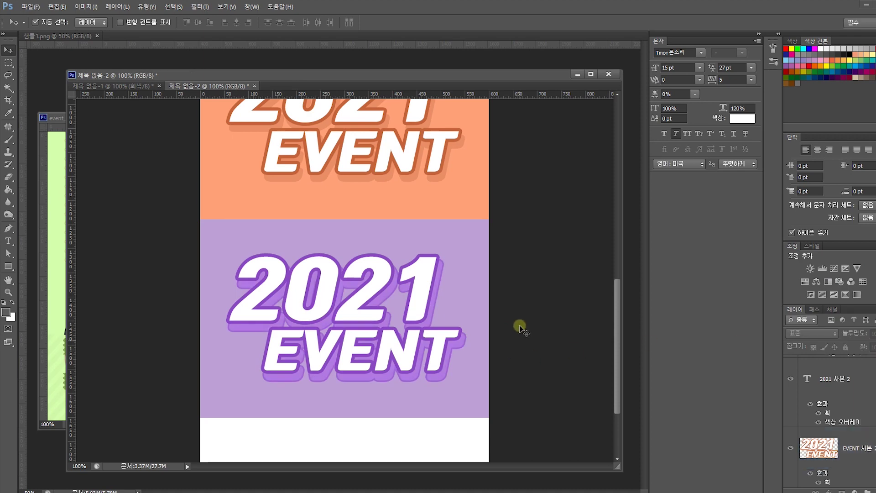
Step: Examine the stacked yellow, blue, orange and purple title sections and compare their 3D shadow and stroke treatments
scroll(520, 327, up, 3)
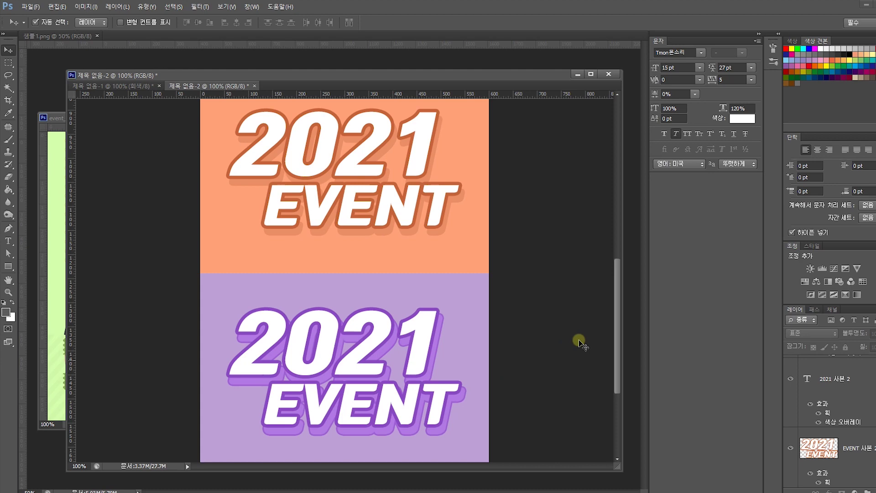
drag(616, 298, 614, 325)
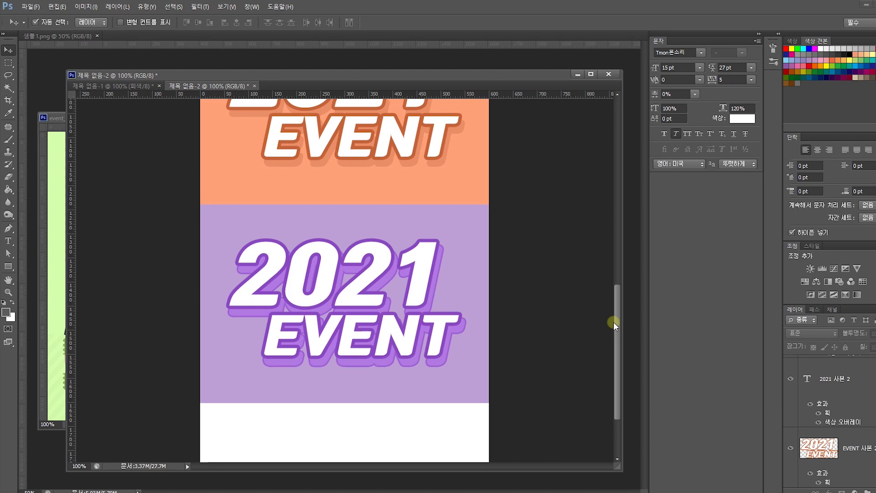
key(ctrl+minus)
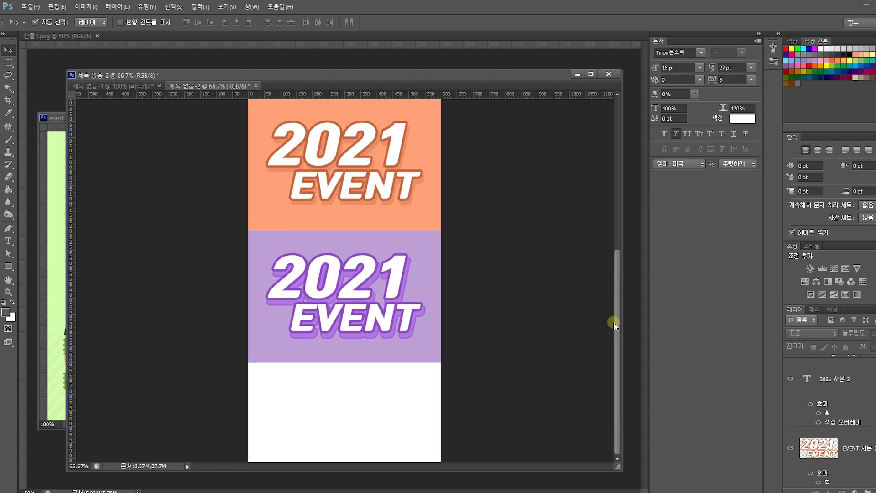
scroll(453, 237, up, 5)
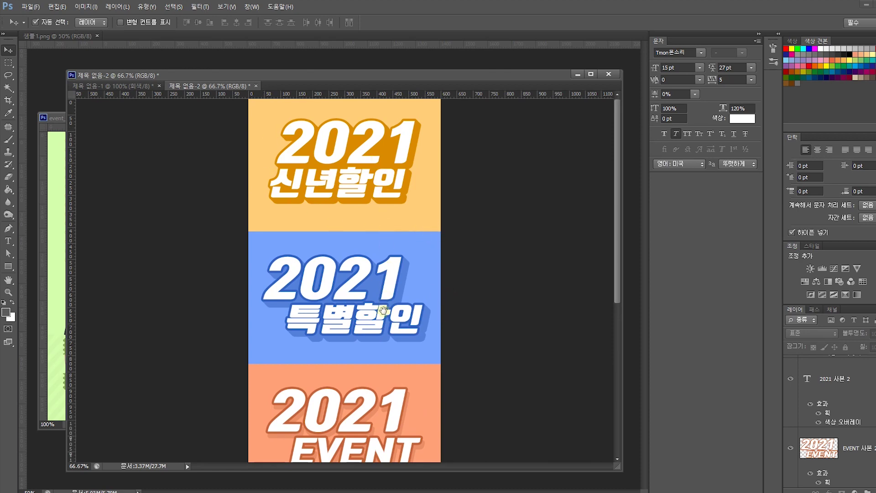
scroll(384, 320, down, 5)
scroll(388, 320, down, 3)
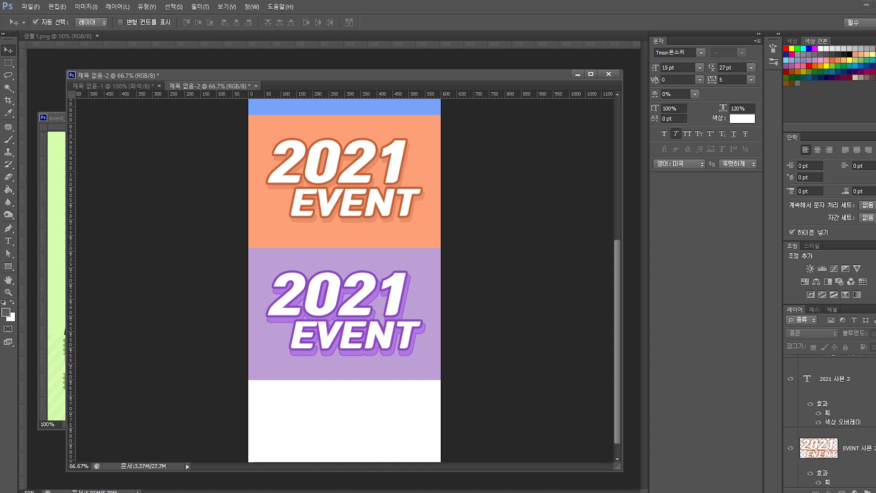
click(292, 350)
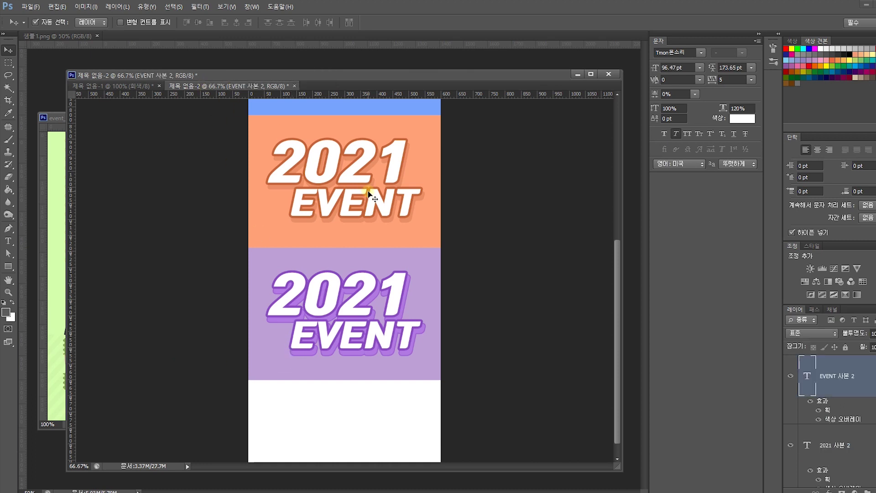
scroll(391, 268, up, 2)
scroll(390, 268, up, 1)
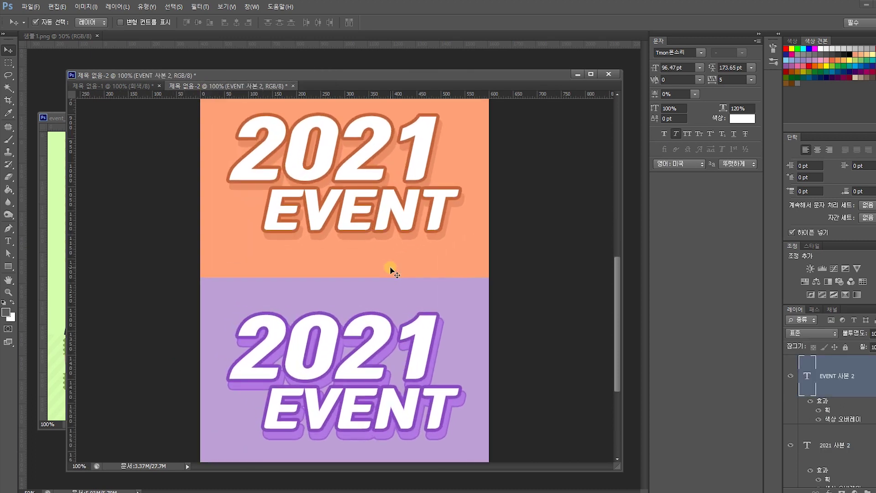
scroll(391, 255, up, 10)
scroll(390, 224, up, 10)
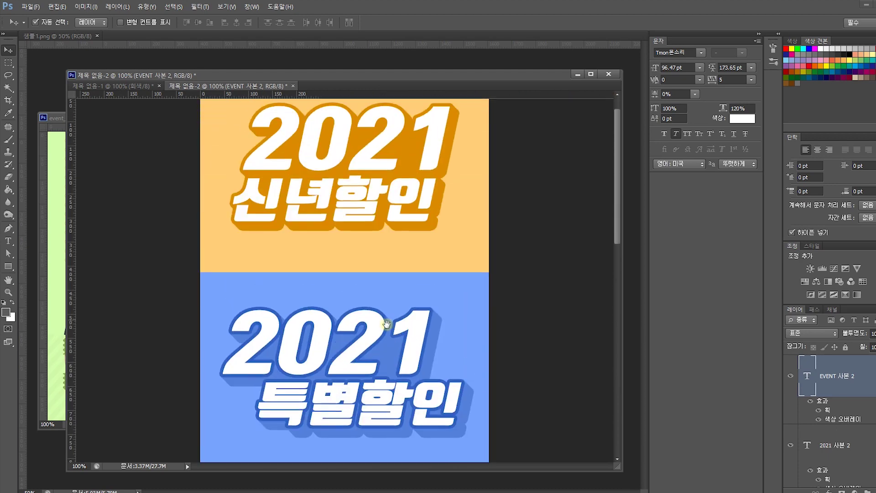